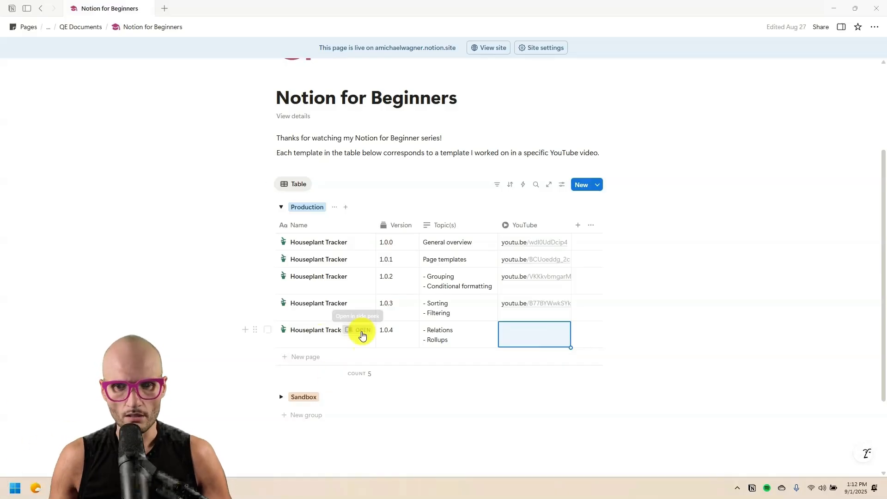
# Open the Houseplant Tracker page for version 1.0.4 from the Production group as a full page
pyautogui.click(362, 331)
pyautogui.click(466, 27)
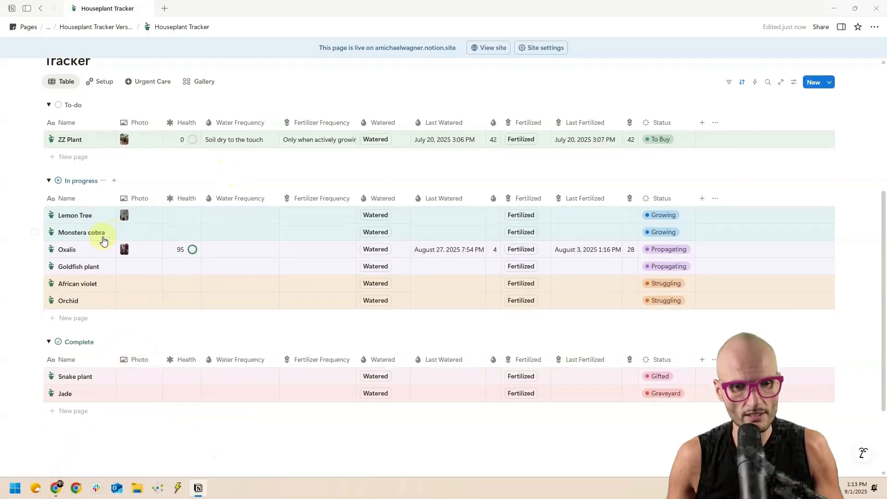
# Insert a new inline database below the existing tracker table on the Houseplant Tracker page
pyautogui.scroll(-3, 105, 277)
pyautogui.click(109, 393)
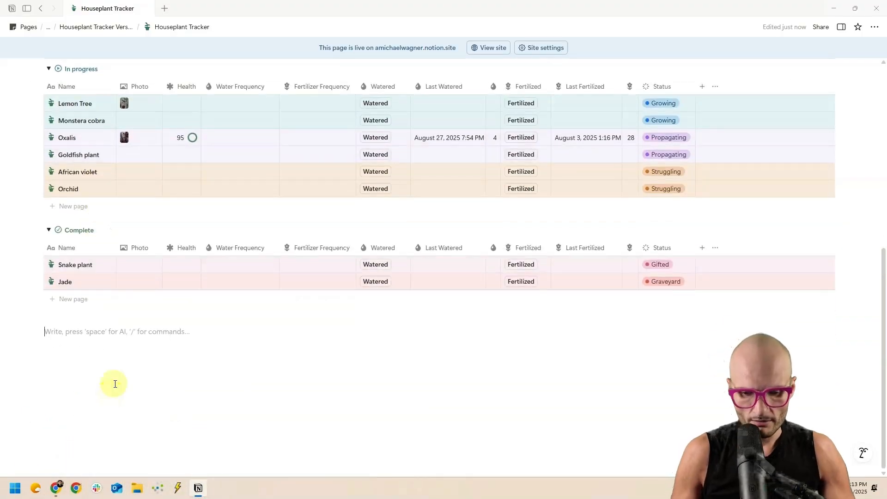
pyautogui.write('/')
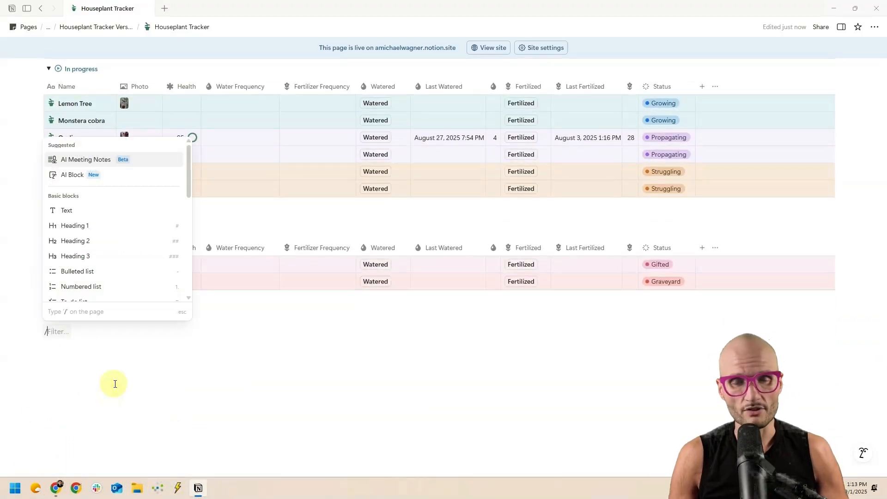
pyautogui.write('data')
pyautogui.press('Return')
pyautogui.click(254, 331)
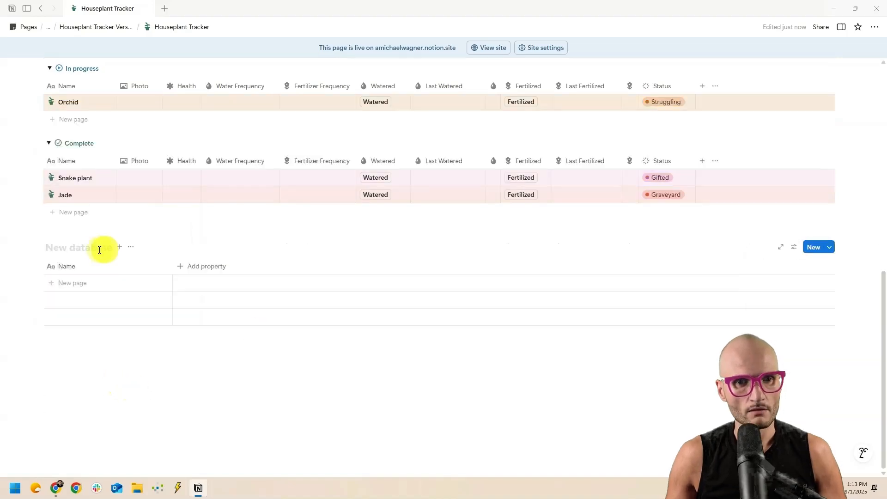
# Show the database title above the views of the existing tracker table
pyautogui.scroll(15, 93, 249)
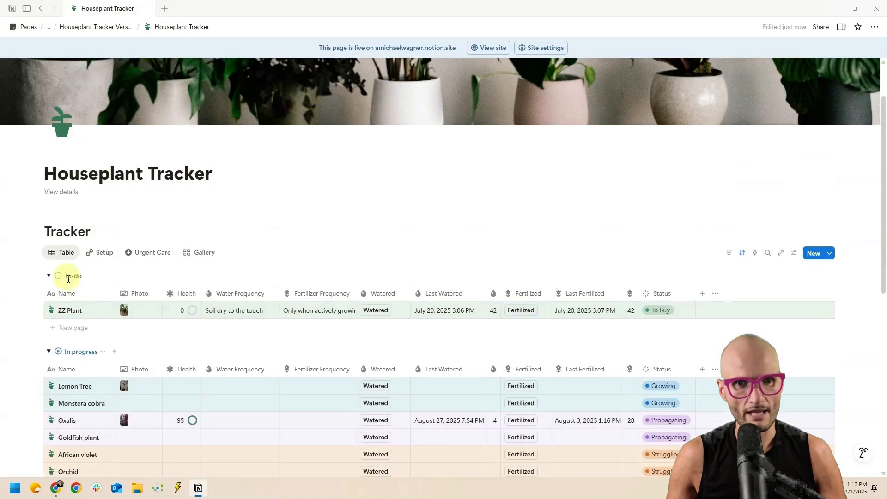
pyautogui.click(62, 253)
pyautogui.click(98, 326)
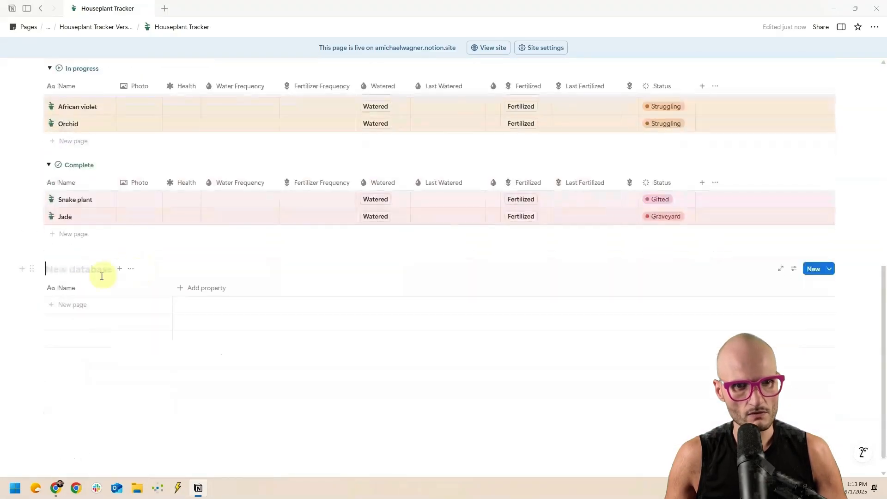
# Title the new database Houseplant Tracker Log Database and rename its Name property as Date Time
pyautogui.write('Houseplant Tracker Log Database')
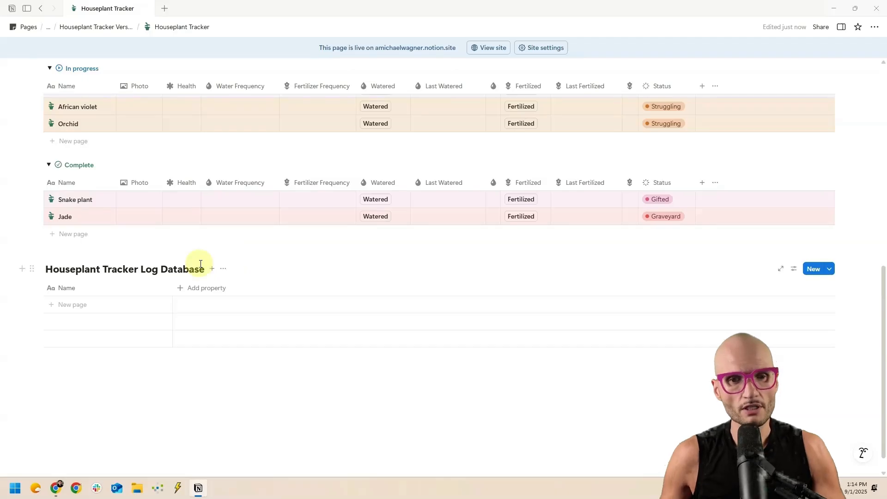
pyautogui.click(74, 291)
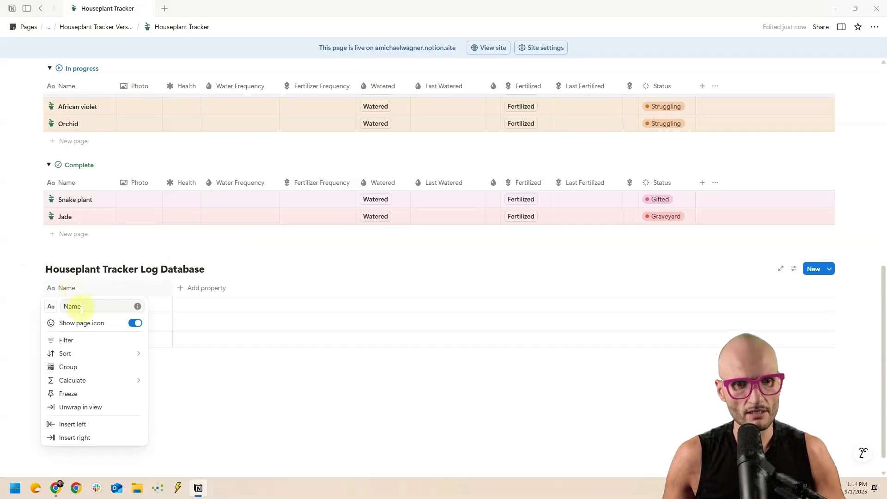
pyautogui.write('Date Ti')
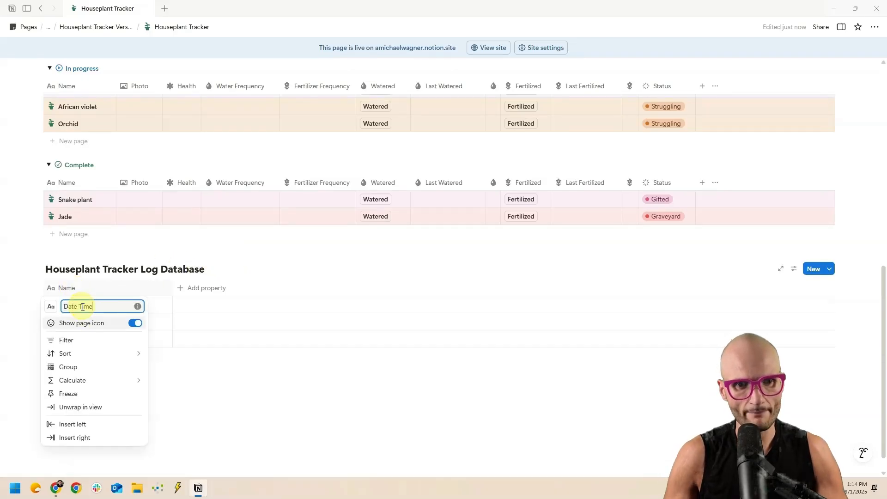
pyautogui.press('Return')
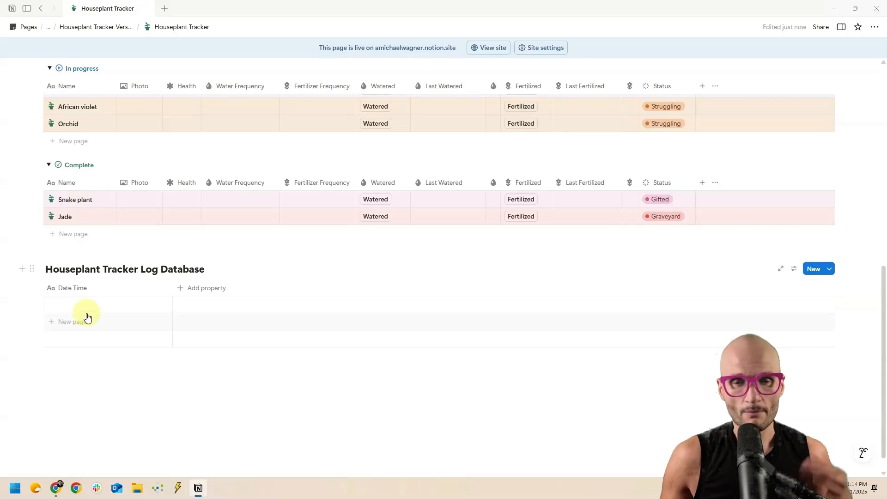
pyautogui.click(77, 306)
pyautogui.click(73, 326)
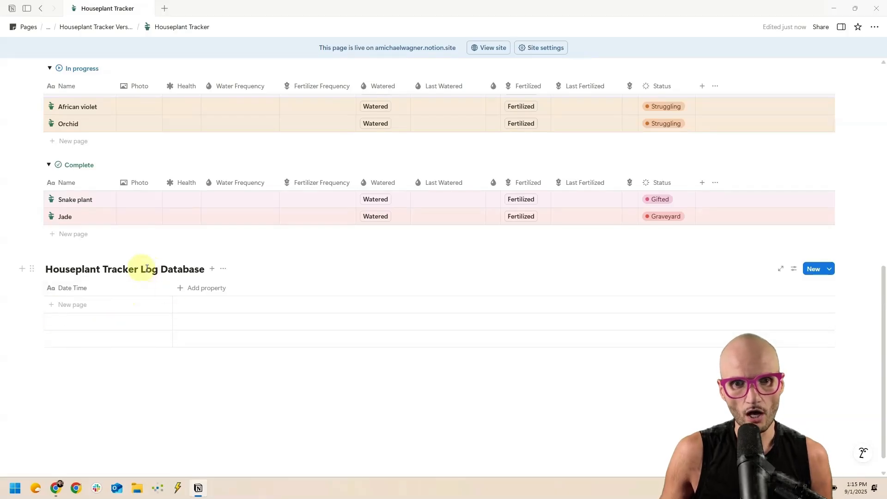
pyautogui.scroll(7, 175, 297)
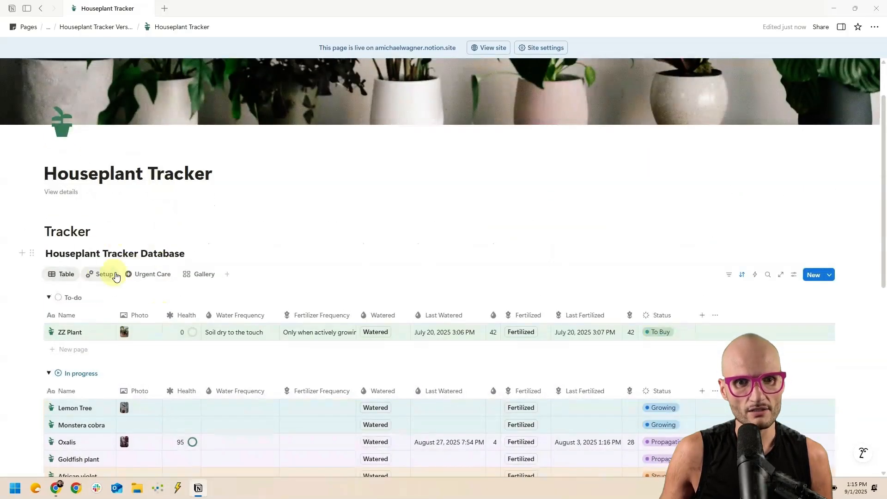
pyautogui.scroll(-10, 121, 235)
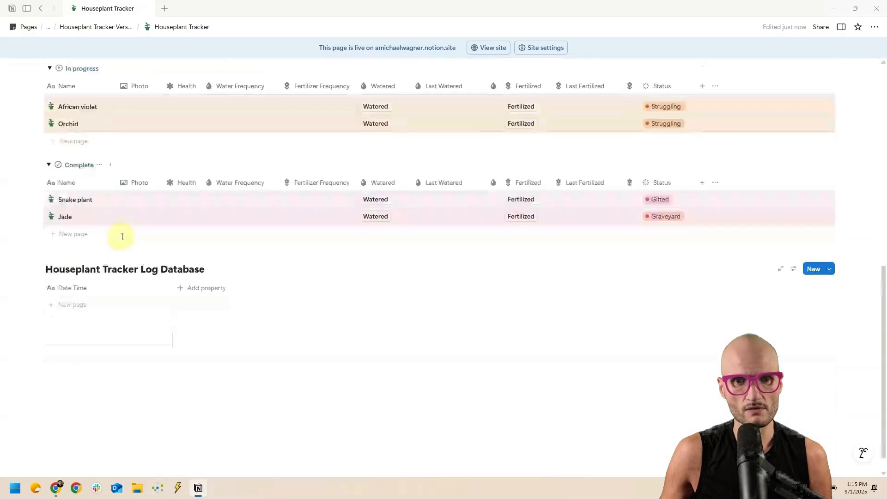
pyautogui.click(200, 290)
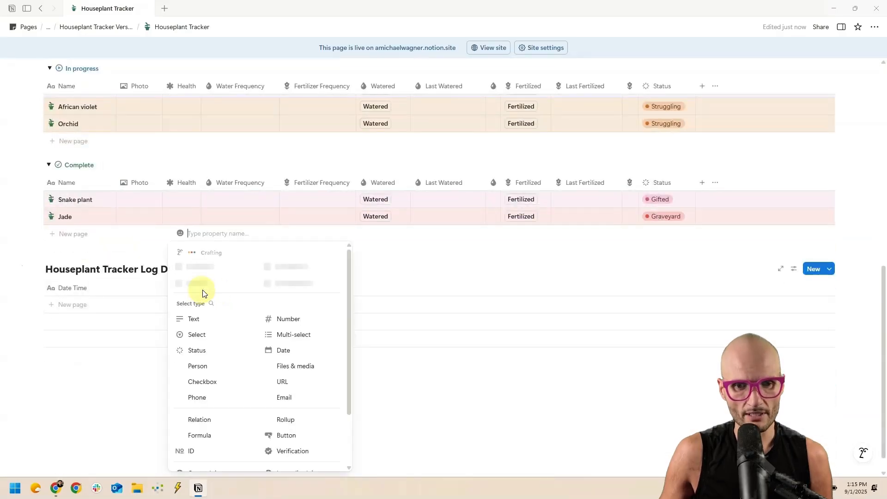
pyautogui.scroll(-1, 239, 312)
pyautogui.click(204, 353)
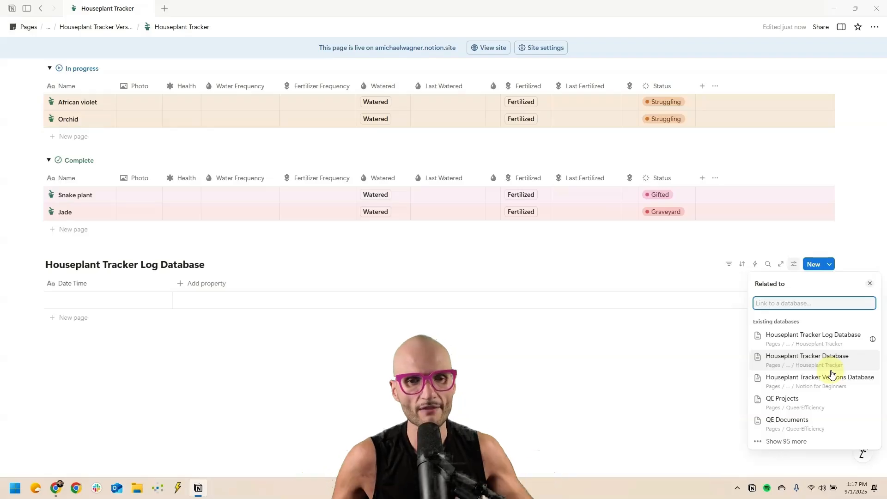
# Append a hyphen to the Houseplant Tracker Log Database title and a plus sign to the Houseplant Tracker Database title
pyautogui.click(173, 263)
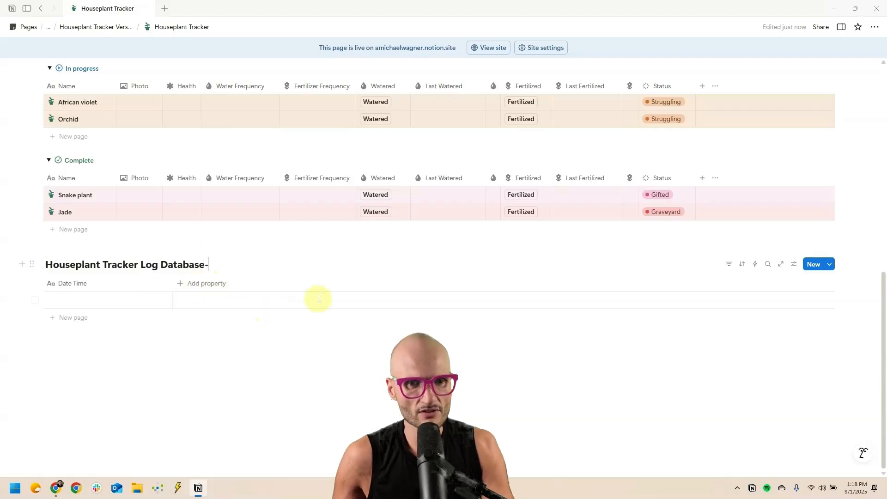
pyautogui.scroll(10, 314, 292)
pyautogui.click(190, 294)
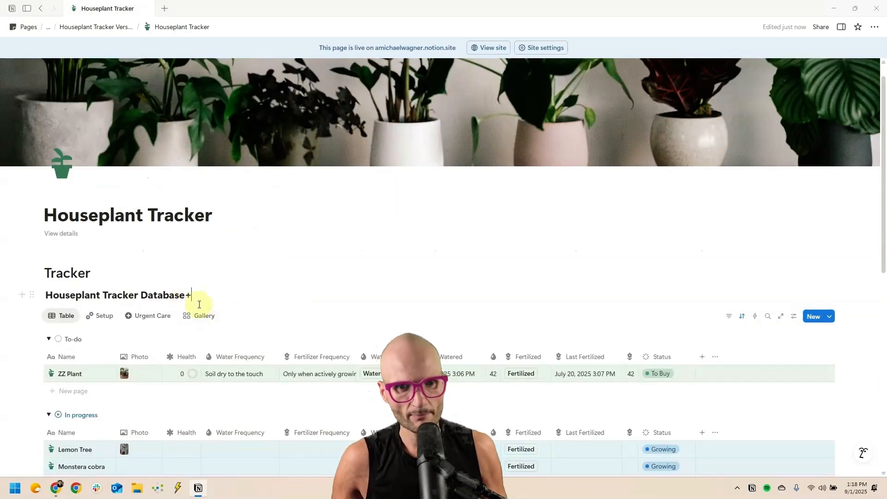
# Set up a Relation property in the log database that links to Houseplant Tracker Database+, and name it Houseplant
pyautogui.scroll(-6, 180, 275)
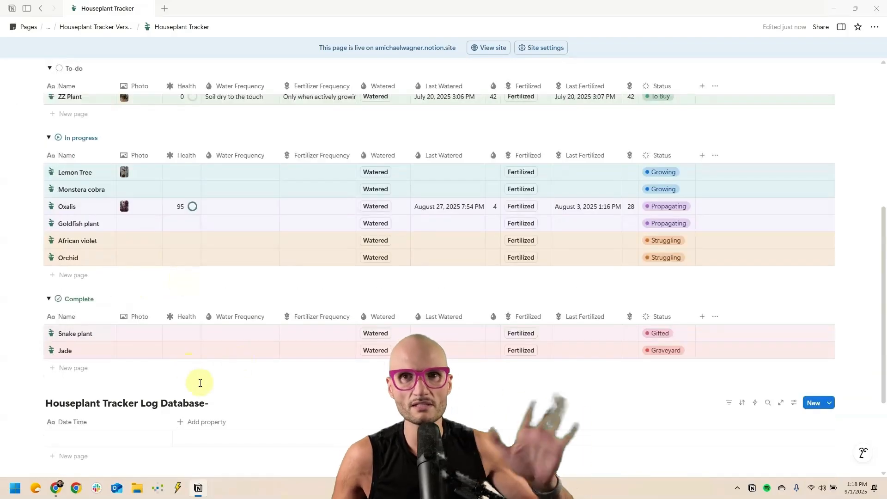
pyautogui.click(189, 421)
pyautogui.scroll(-2, 213, 388)
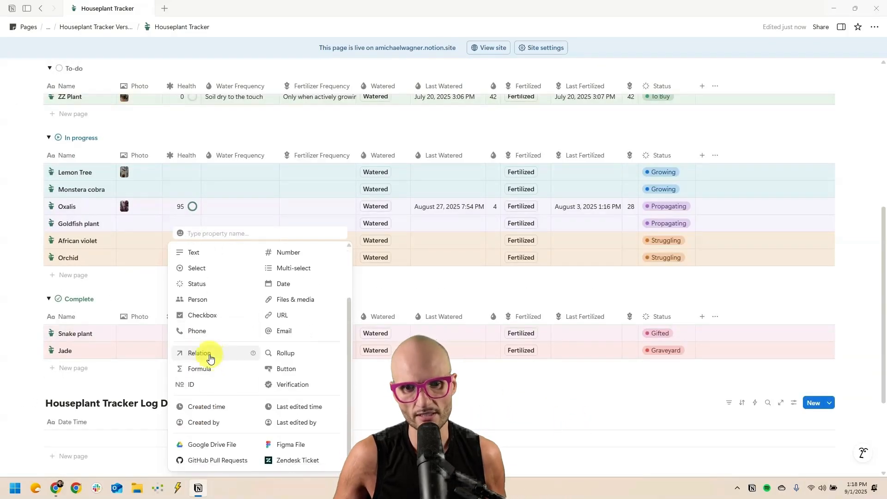
pyautogui.click(206, 353)
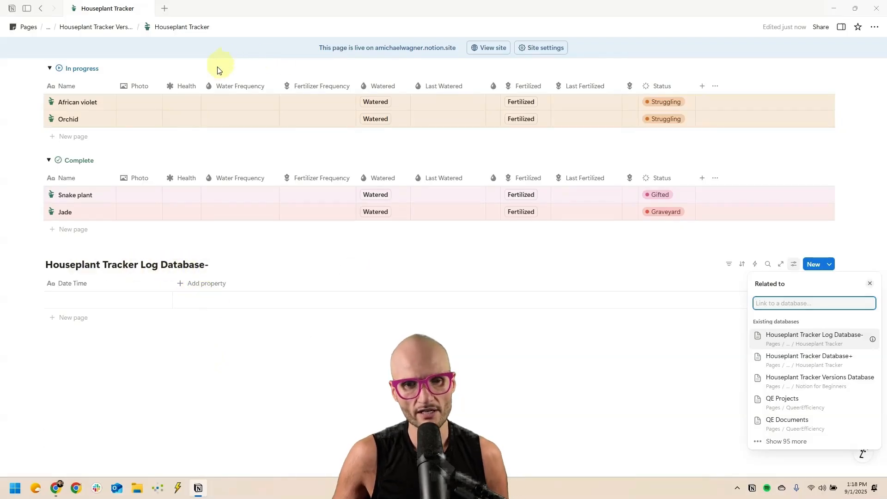
pyautogui.click(850, 366)
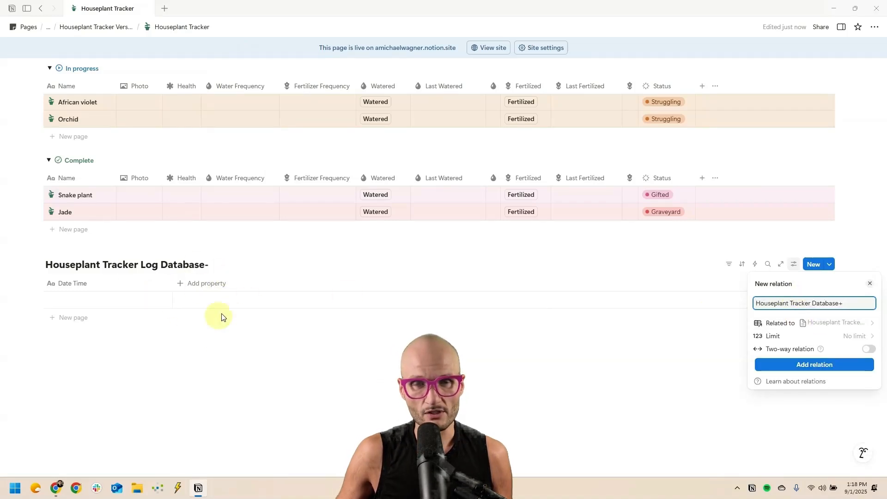
pyautogui.moveTo(790, 303); pyautogui.dragTo(849, 306)
pyautogui.press('BackSpace')
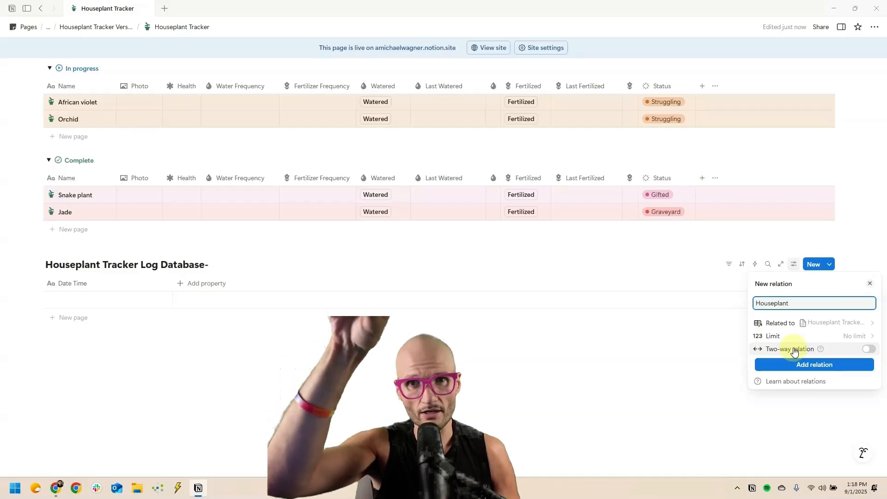
# Make the relation two-way with the related property named Log Entries, keep No limit, and add the relation
pyautogui.click(776, 351)
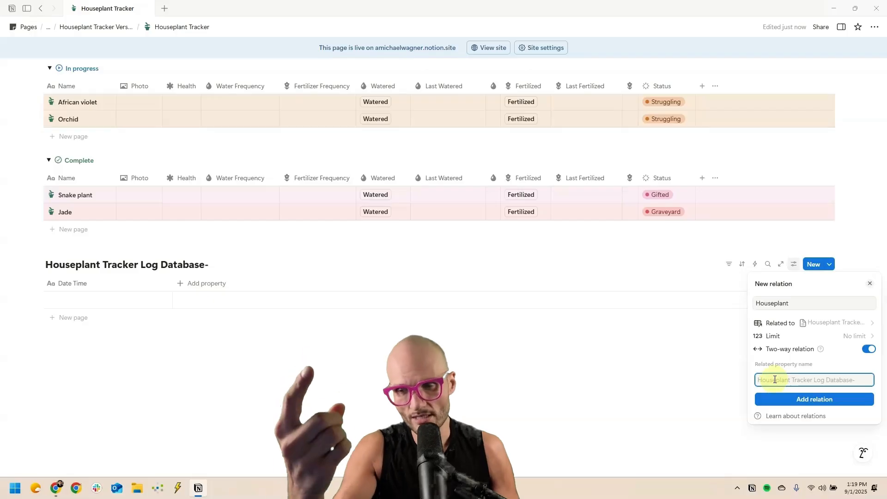
pyautogui.write('Log Entries')
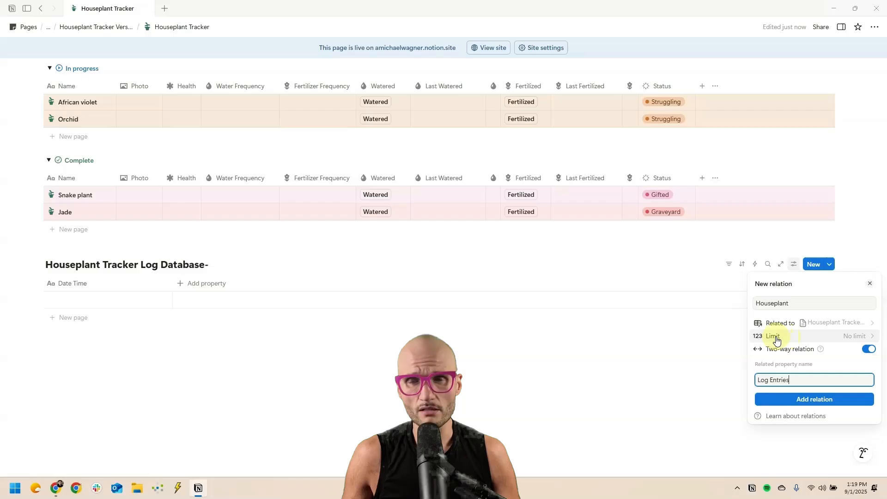
pyautogui.click(853, 336)
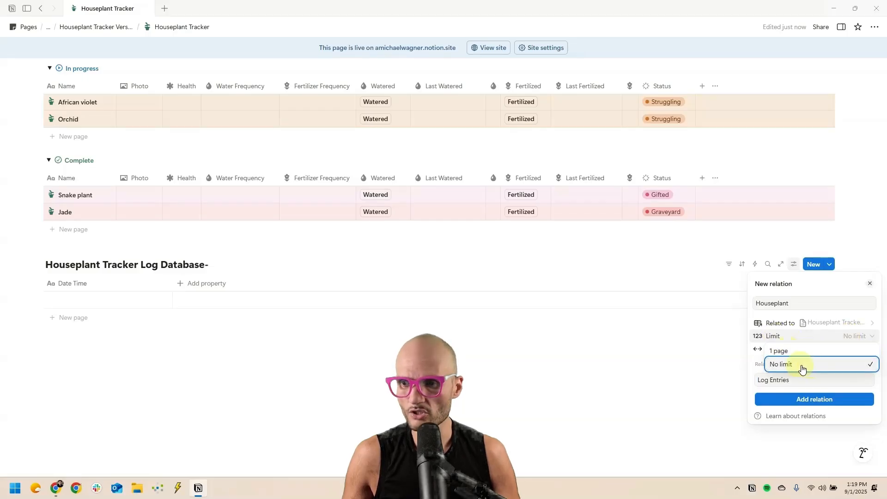
pyautogui.click(790, 332)
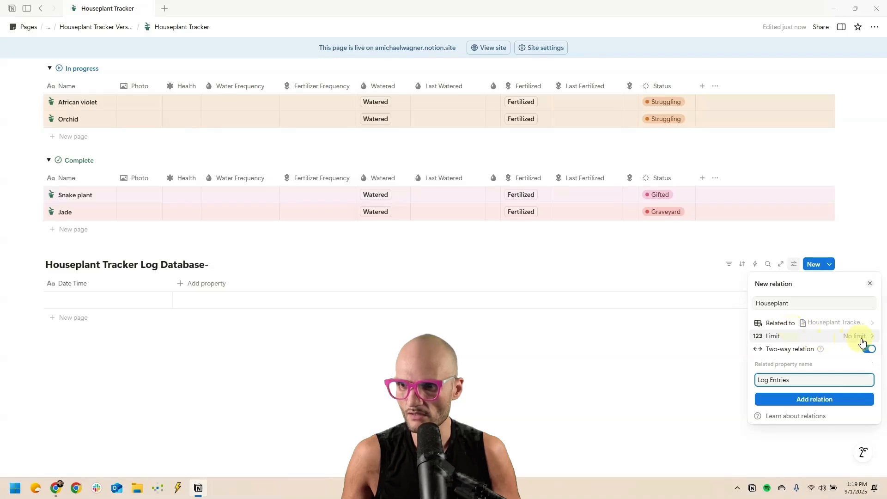
pyautogui.click(808, 398)
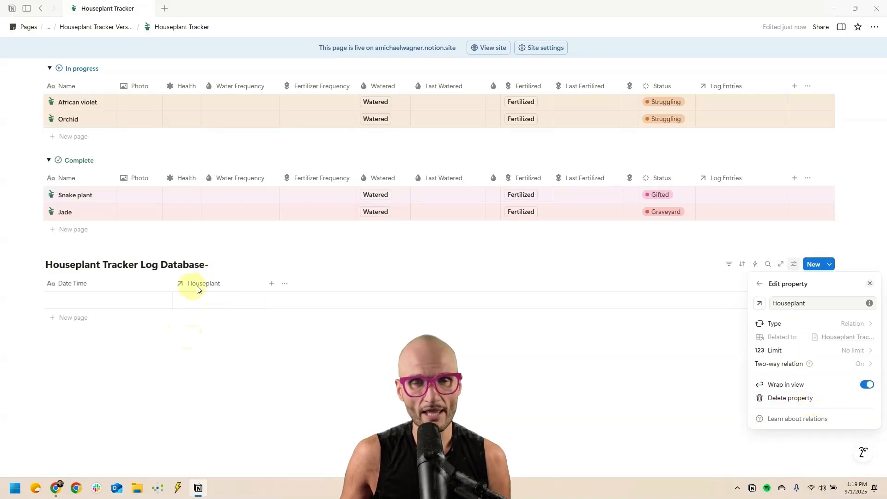
pyautogui.press('Escape')
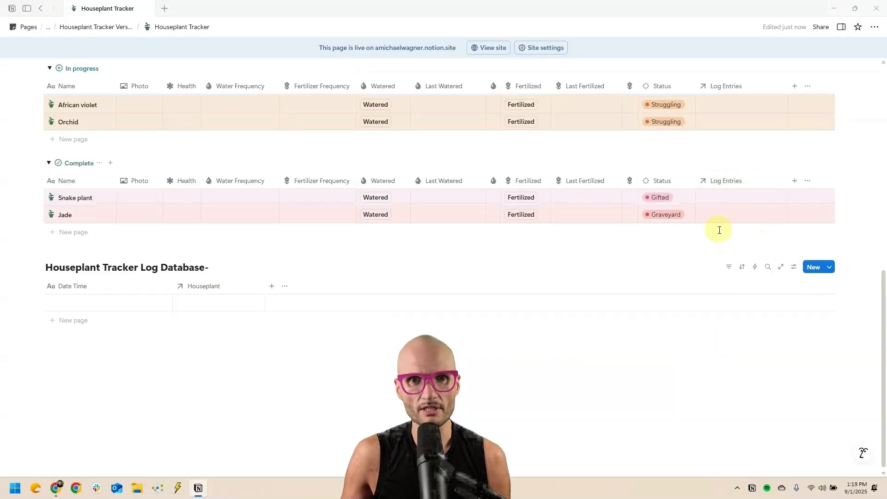
# Title the blank log entry ABCDE and link it to Snake plant through the plant's Log Entries property
pyautogui.scroll(8, 118, 313)
pyautogui.scroll(-1, 175, 287)
pyautogui.scroll(-7, 173, 289)
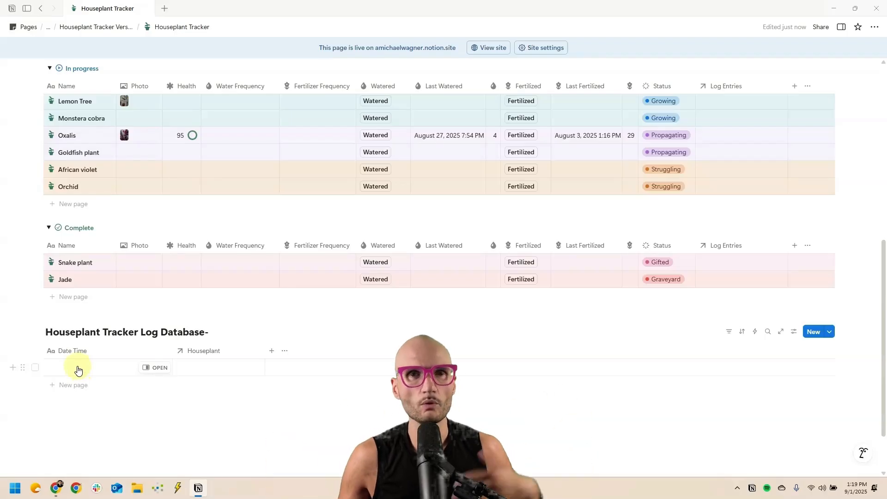
pyautogui.click(80, 370)
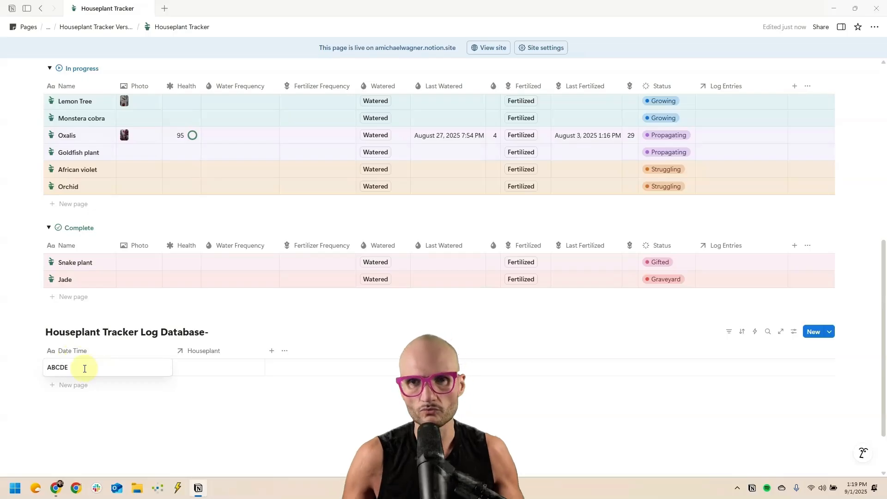
pyautogui.press('Escape')
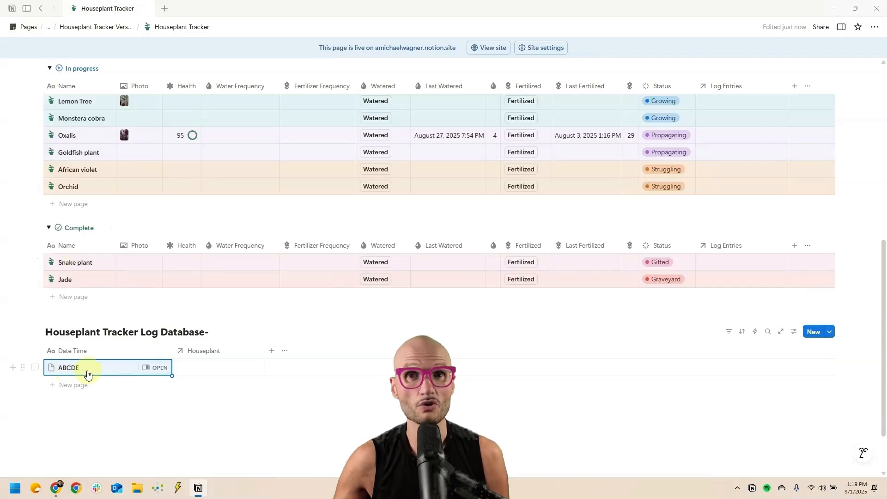
pyautogui.click(734, 261)
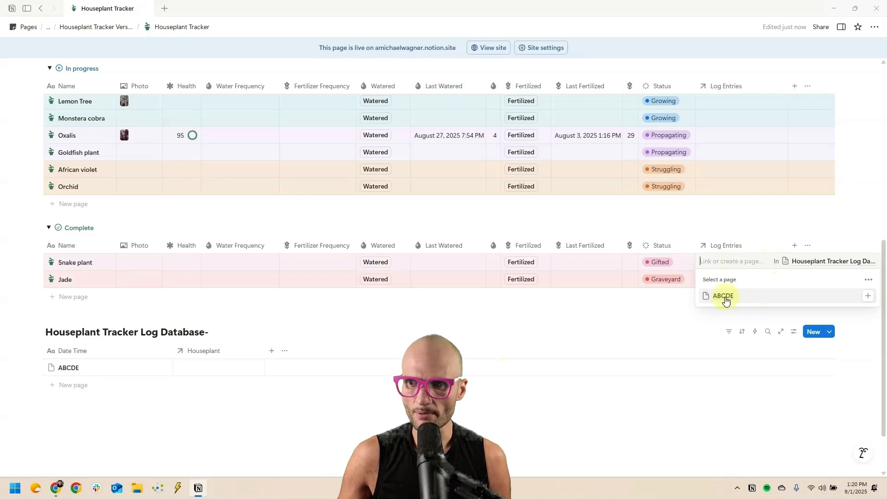
pyautogui.click(727, 298)
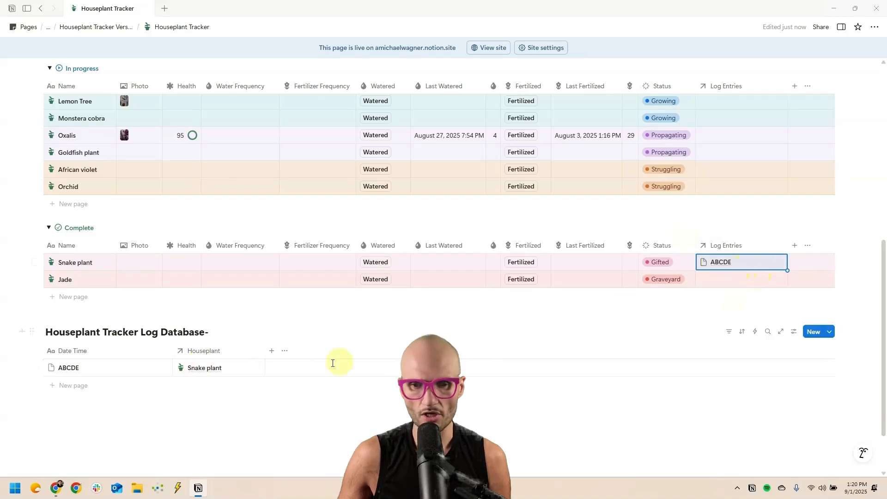
# Add a second entry titled 12345 to the log database
pyautogui.click(70, 385)
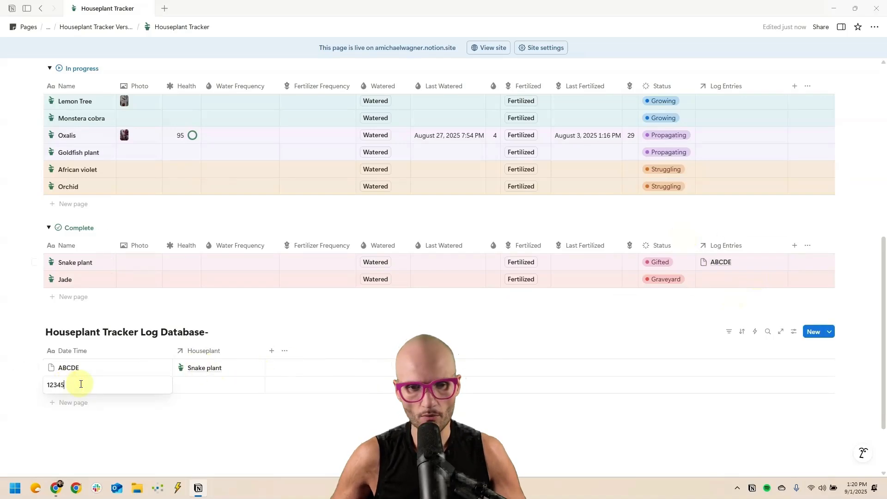
pyautogui.press('Return')
pyautogui.scroll(-2, 226, 312)
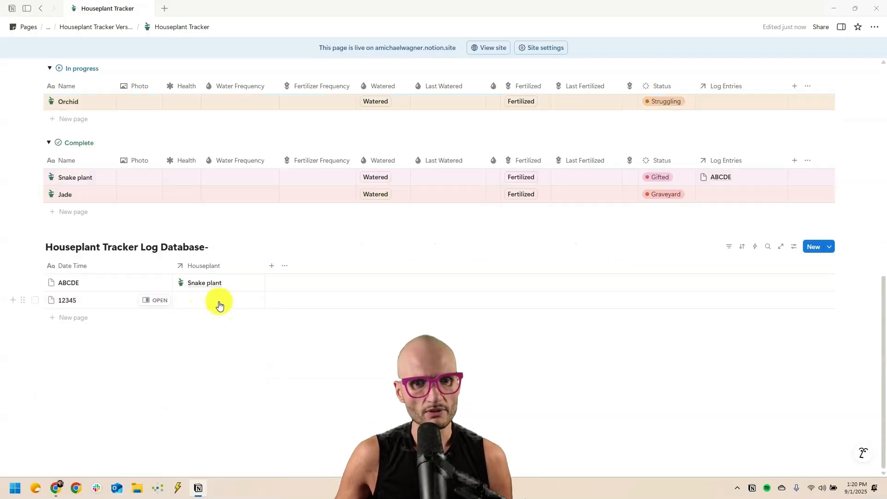
# Link the 12345 log entry to the Lemon Tree and Jade plants through its Houseplant property
pyautogui.click(221, 300)
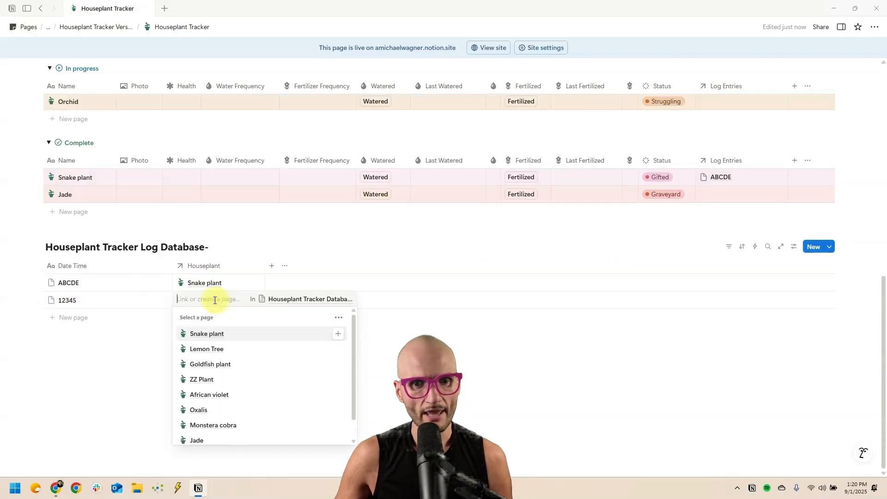
pyautogui.click(242, 351)
pyautogui.scroll(-1, 266, 361)
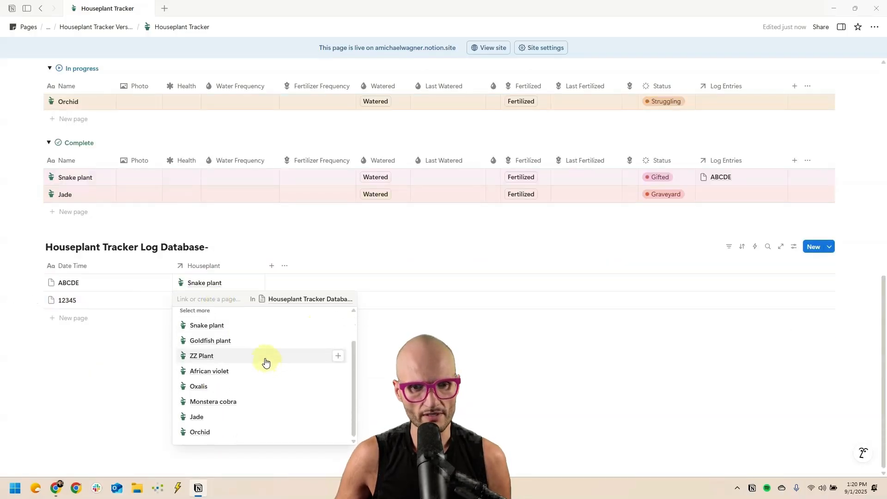
pyautogui.click(231, 417)
pyautogui.click(532, 410)
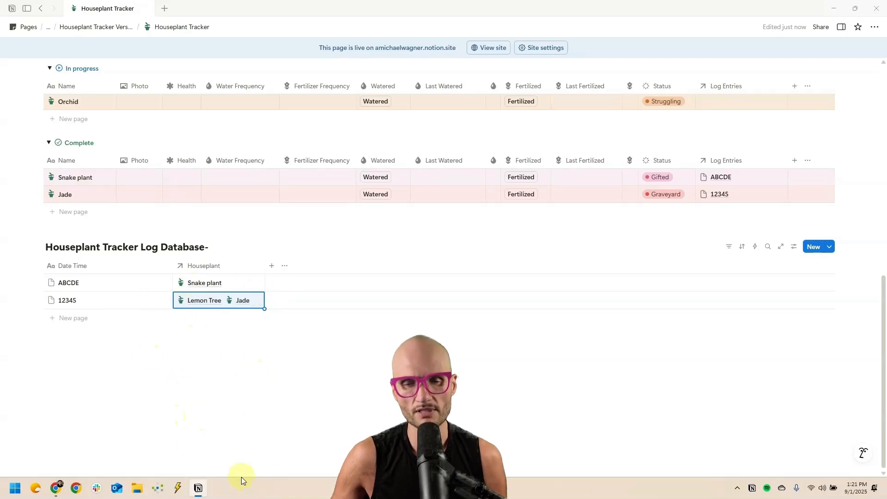
# Delete the ABCDE and 12345 test entries from the log database
pyautogui.click(36, 300)
pyautogui.click(35, 283)
pyautogui.press('Delete')
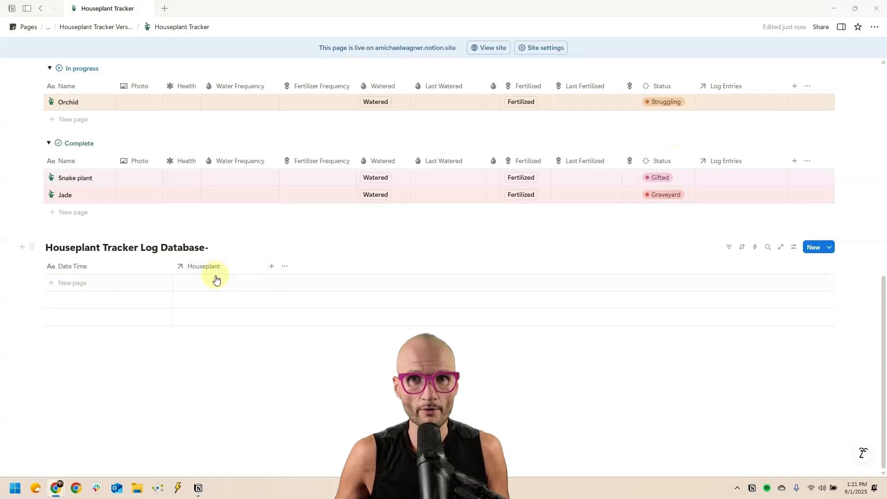
# Add a Number property named Health with an asterisk icon to the log database
pyautogui.click(271, 266)
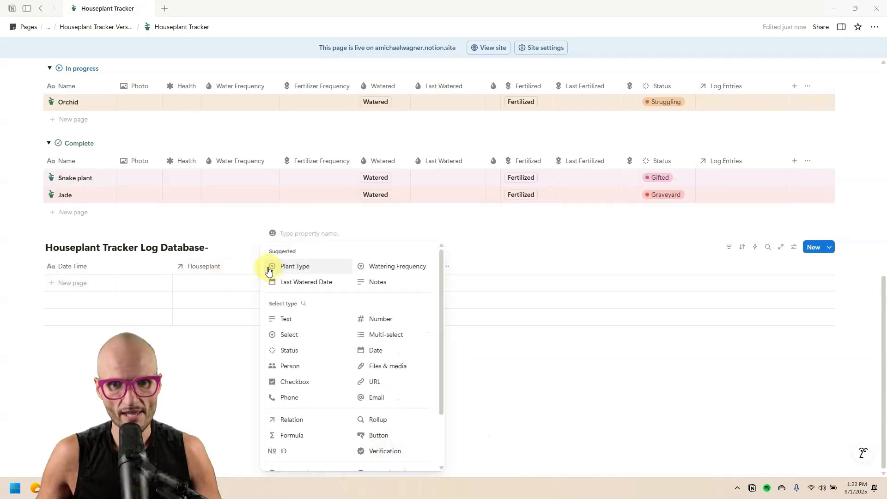
pyautogui.click(377, 318)
pyautogui.click(300, 266)
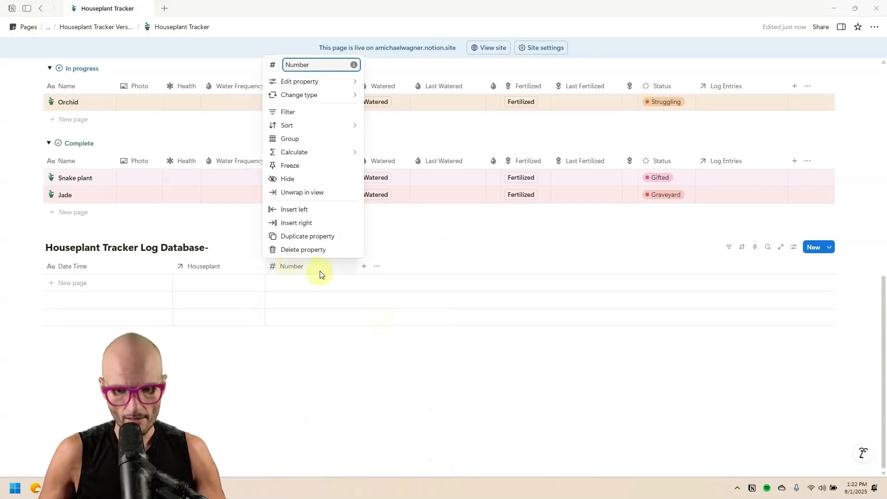
pyautogui.write('Health')
pyautogui.click(271, 66)
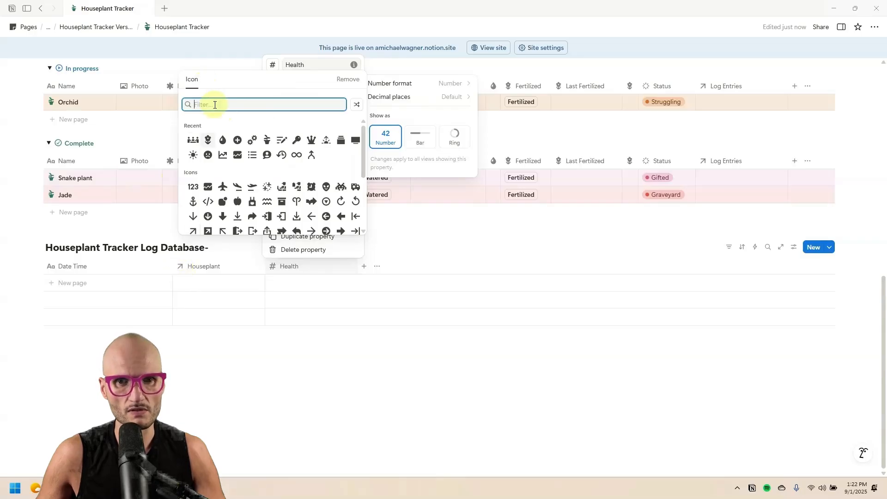
# Change the Houseplant property's icon to a potted plant and the Log Entries property's icon to a bulleted list
pyautogui.click(183, 295)
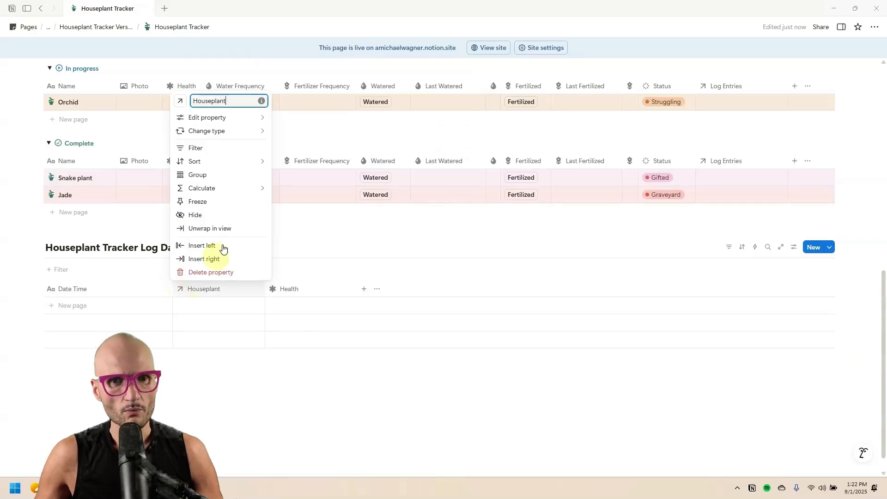
pyautogui.click(181, 101)
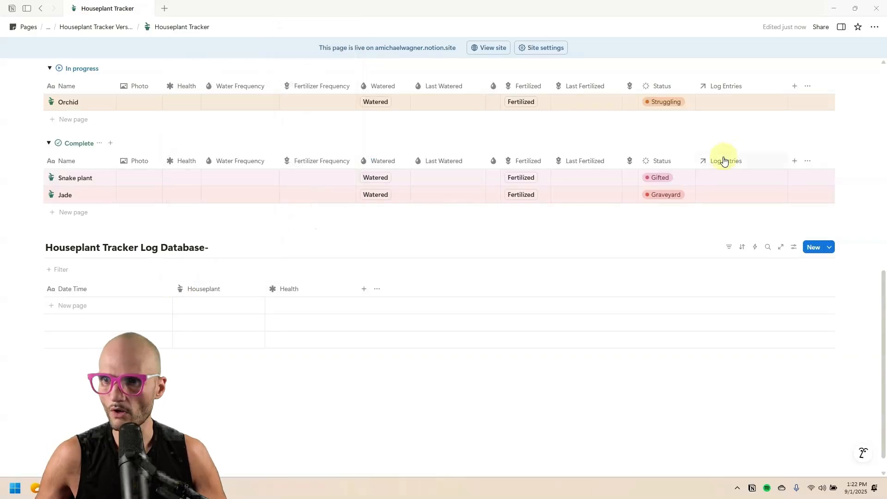
pyautogui.click(713, 161)
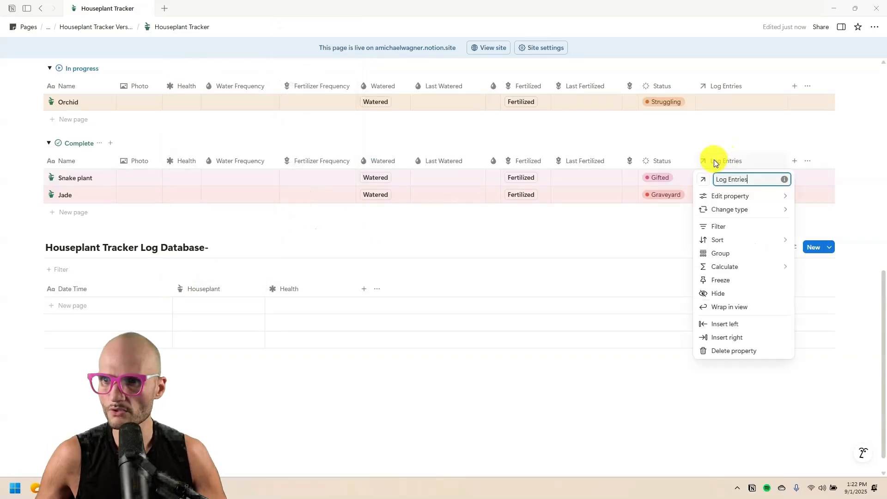
pyautogui.click(702, 179)
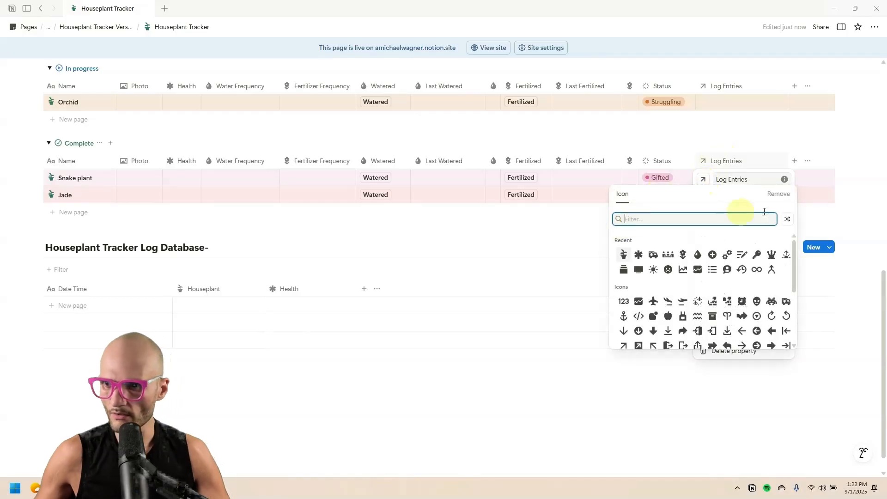
pyautogui.click(712, 270)
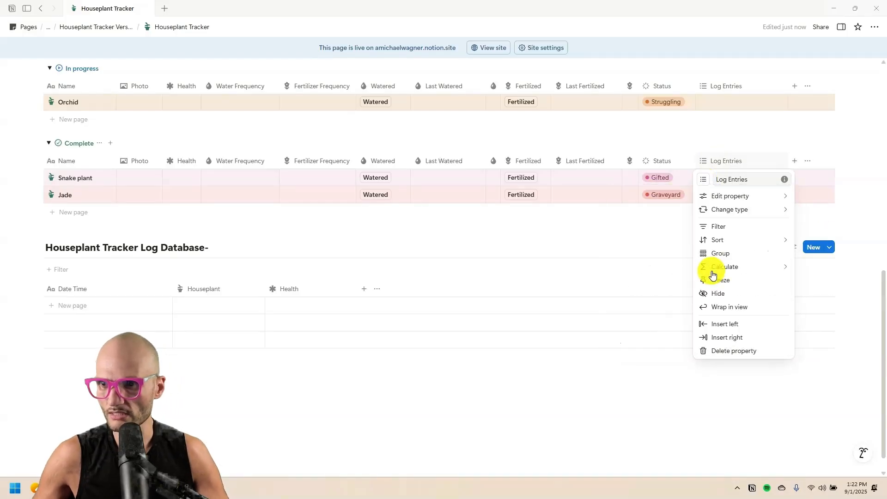
pyautogui.press('Escape')
# Narrow the log database's Health column and add a Text property named Status after it
pyautogui.moveTo(356, 290); pyautogui.dragTo(317, 296)
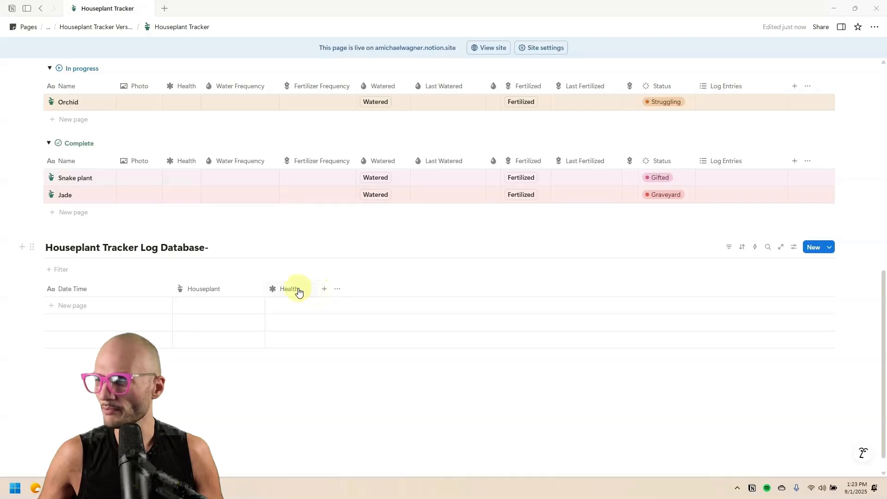
pyautogui.click(324, 289)
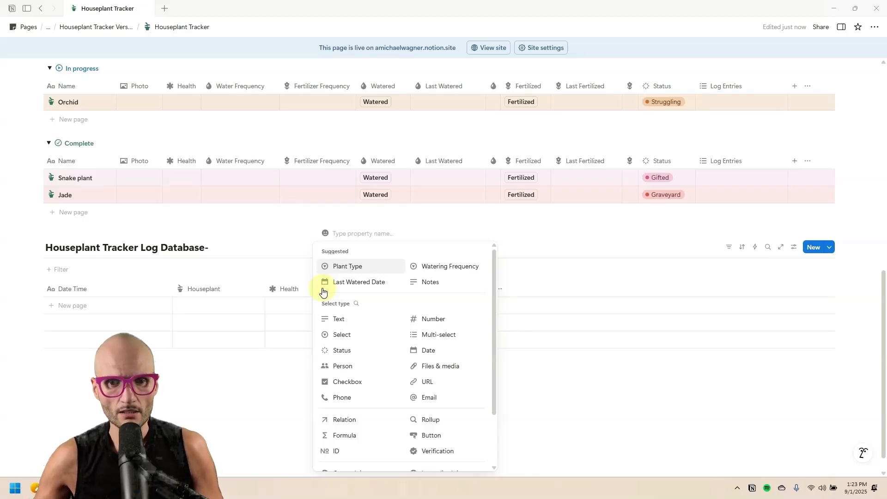
pyautogui.click(365, 326)
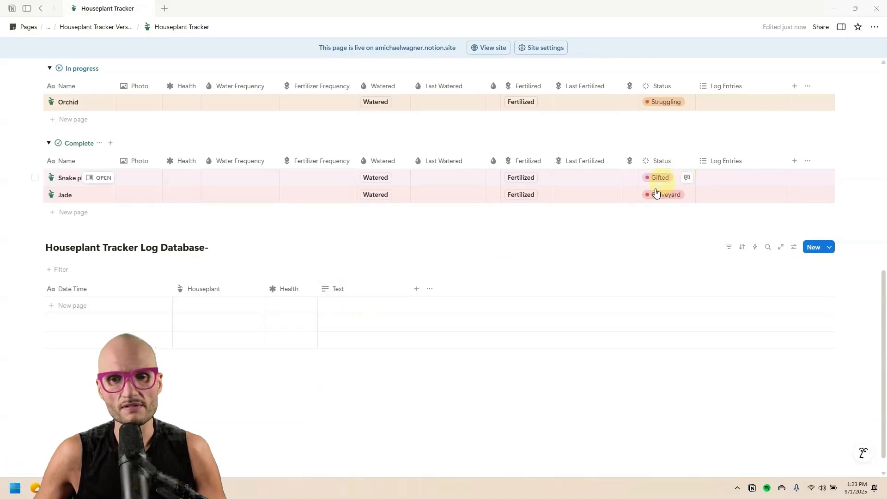
pyautogui.click(340, 289)
pyautogui.write('Status')
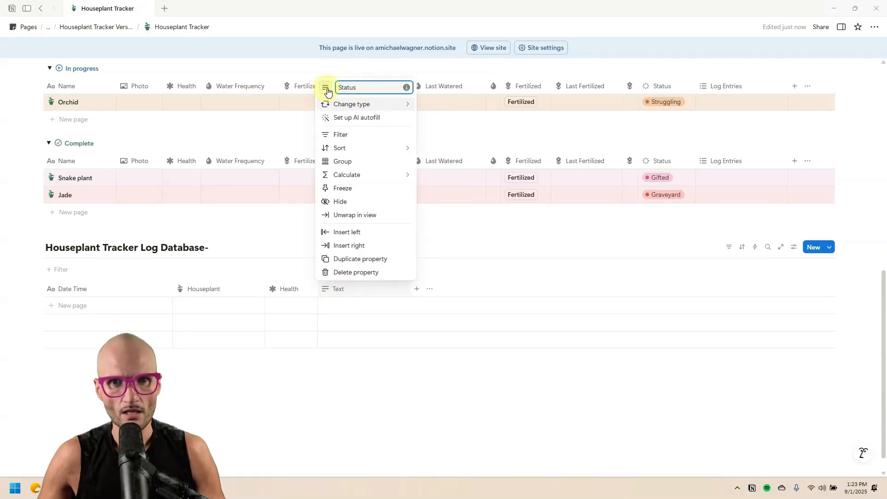
# Find the spinner-style icon for the log's Status property using the term status, apply it, and narrow the column
pyautogui.click(325, 87)
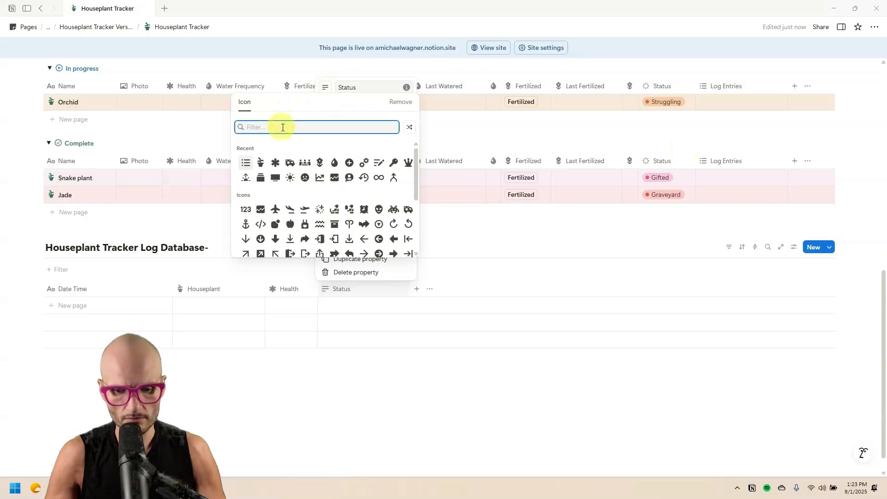
pyautogui.write('status')
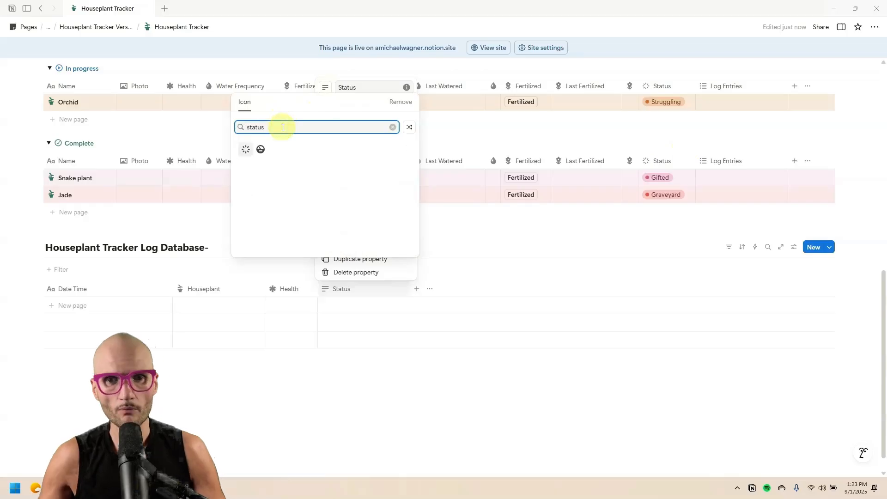
pyautogui.click(245, 153)
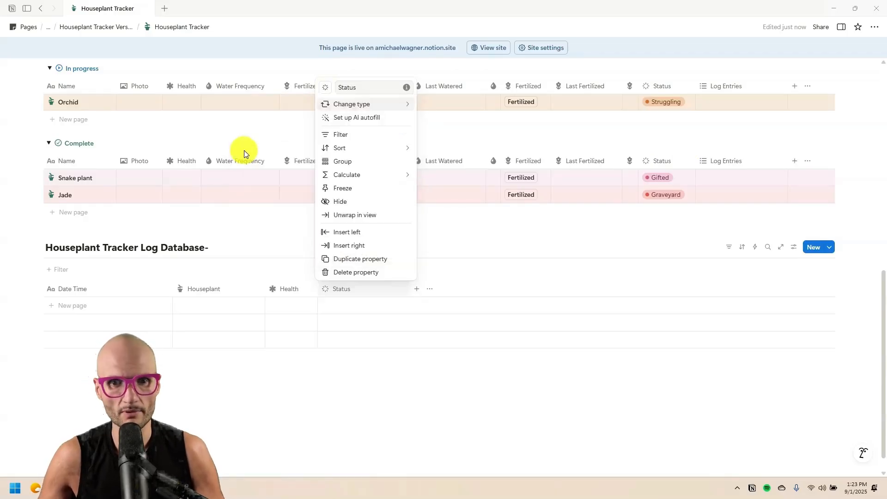
pyautogui.click(258, 209)
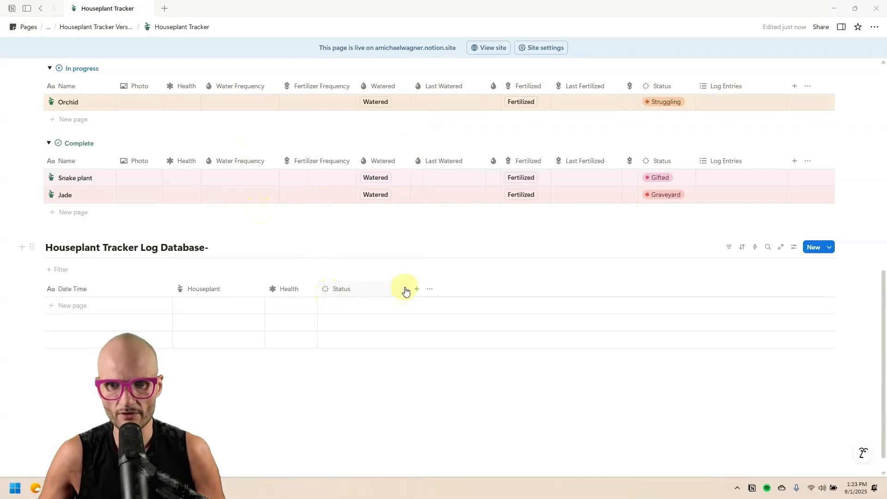
pyautogui.moveTo(406, 291); pyautogui.dragTo(363, 297)
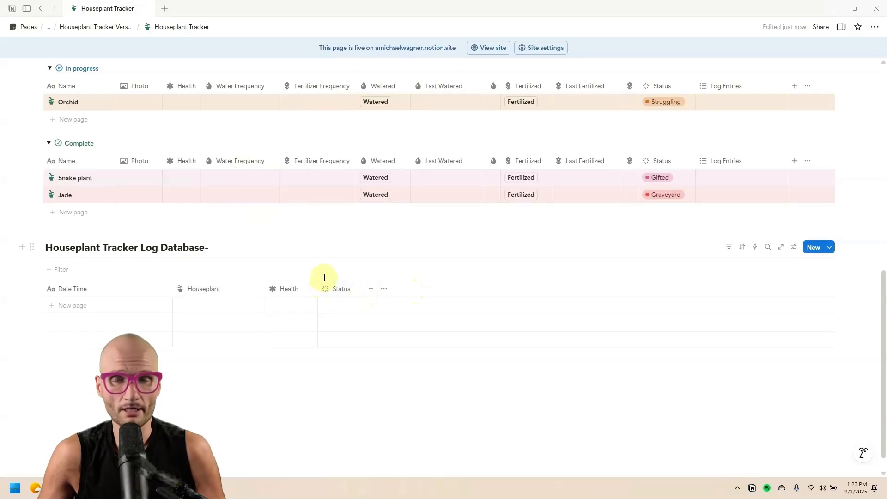
# Add a Select property named Action to the log database and narrow its column
pyautogui.click(371, 291)
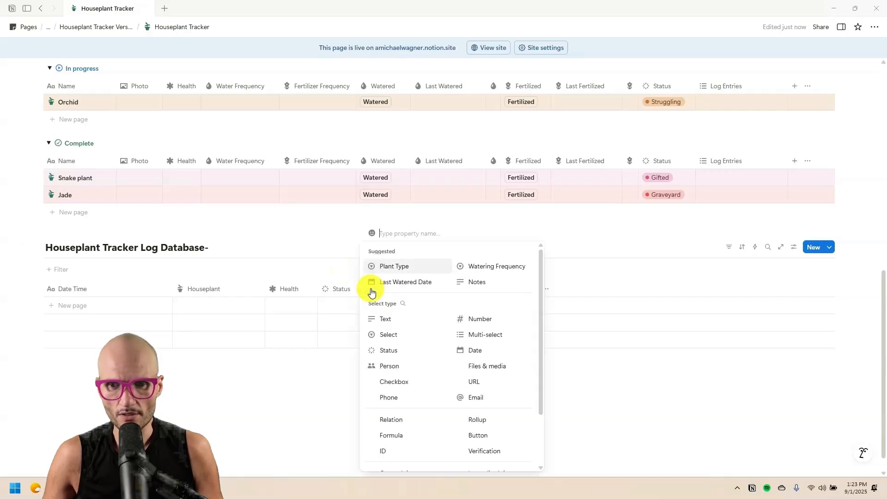
pyautogui.click(415, 337)
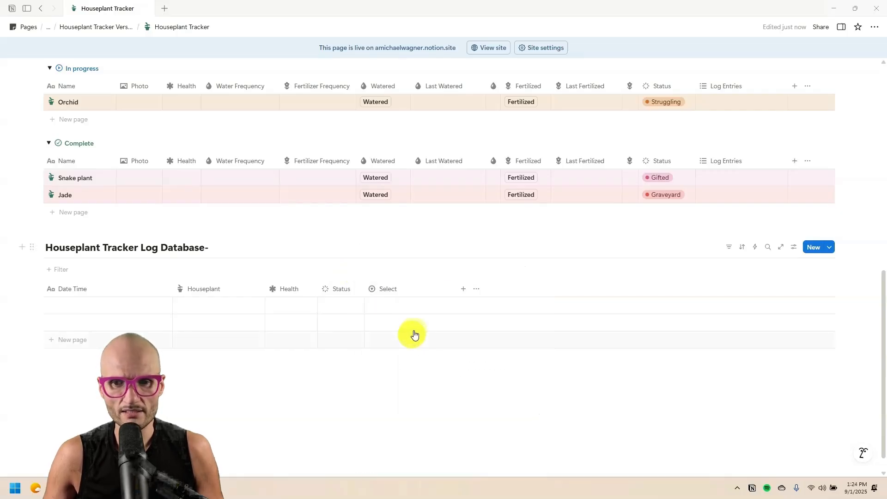
pyautogui.click(390, 289)
pyautogui.click(372, 75)
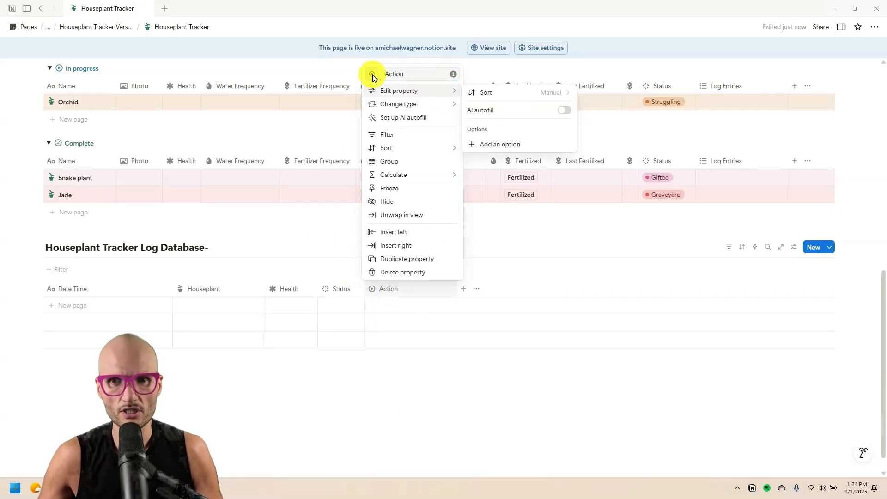
pyautogui.click(371, 63)
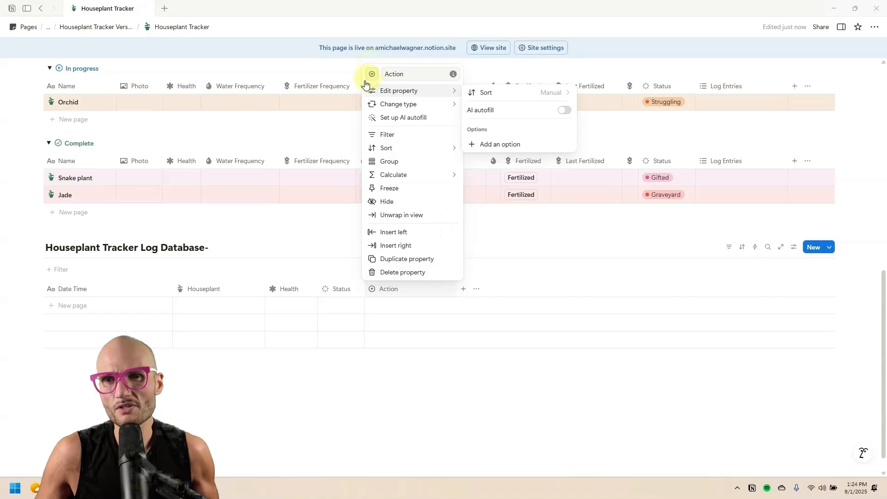
pyautogui.click(312, 144)
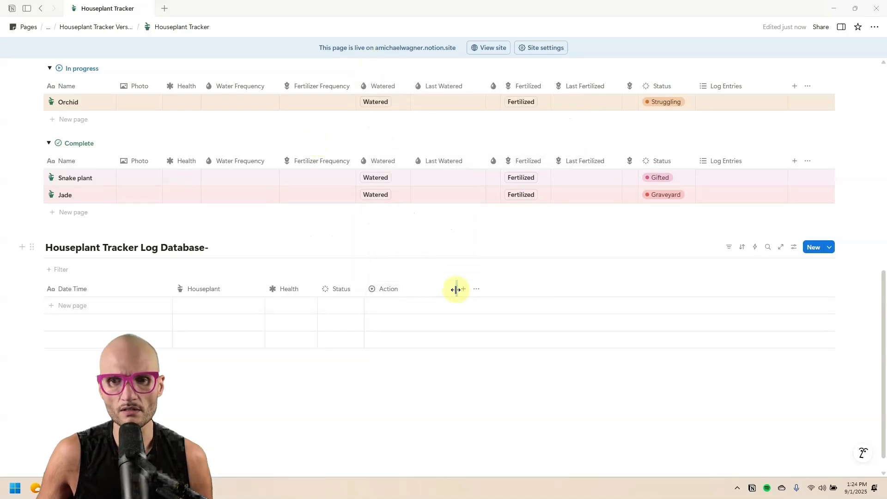
pyautogui.moveTo(457, 294); pyautogui.dragTo(425, 294)
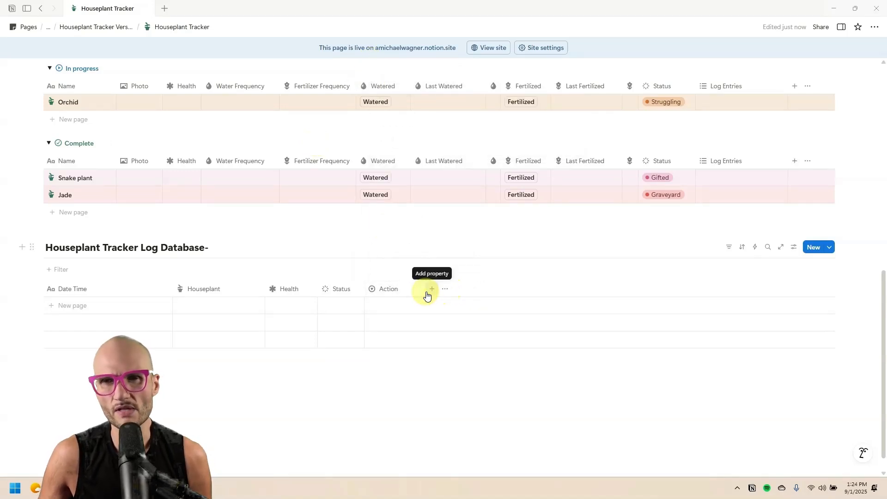
# Give the Action property a cactus icon from the plant icons and move it between Houseplant and Health
pyautogui.click(388, 288)
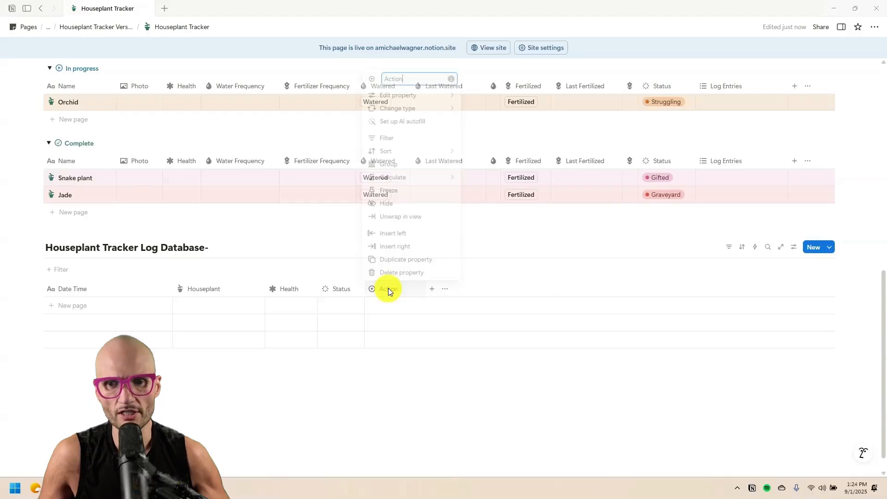
pyautogui.click(371, 74)
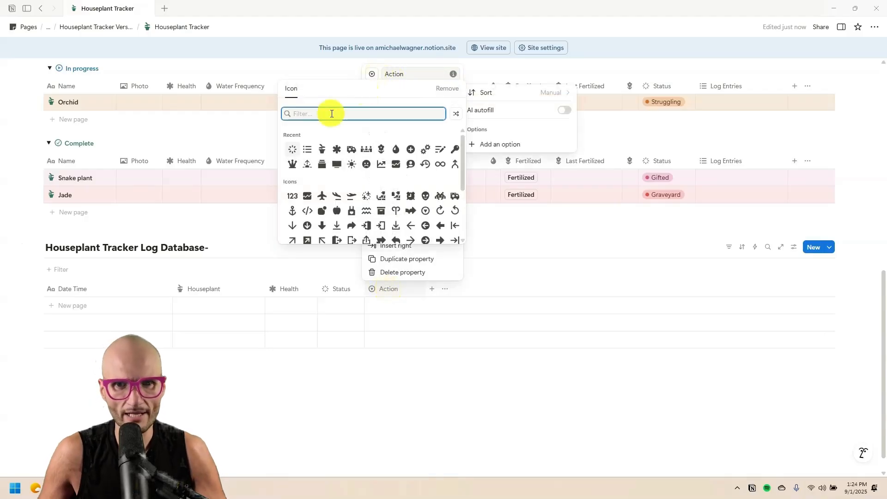
pyautogui.write('plant')
pyautogui.click(293, 136)
pyautogui.click(263, 224)
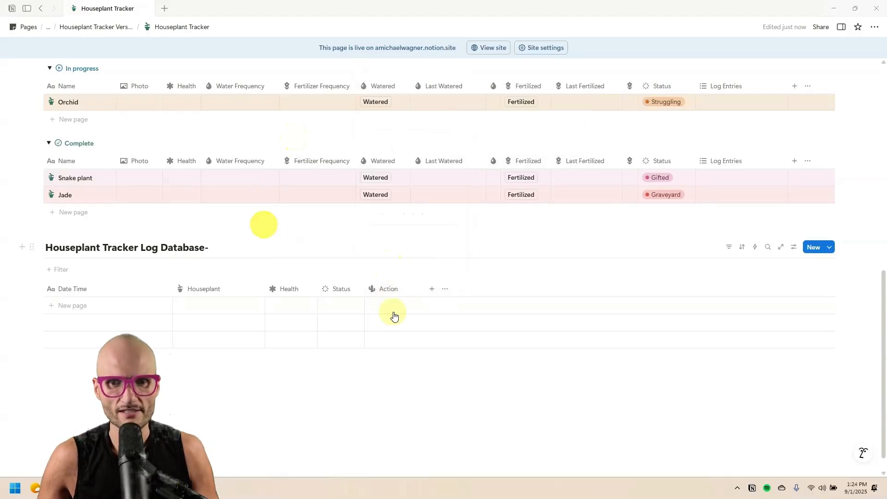
pyautogui.moveTo(396, 293); pyautogui.dragTo(284, 294)
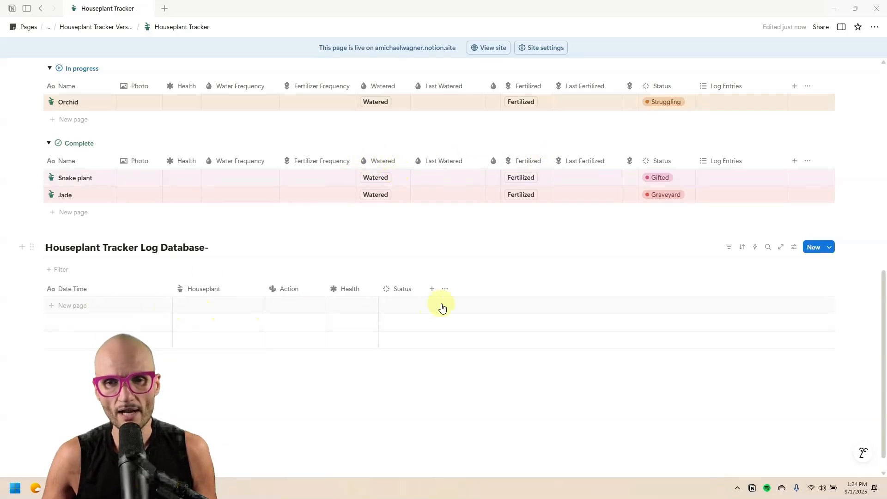
# Review the Watered button's automation without changing it, and select the Snake plant row
pyautogui.click(380, 160)
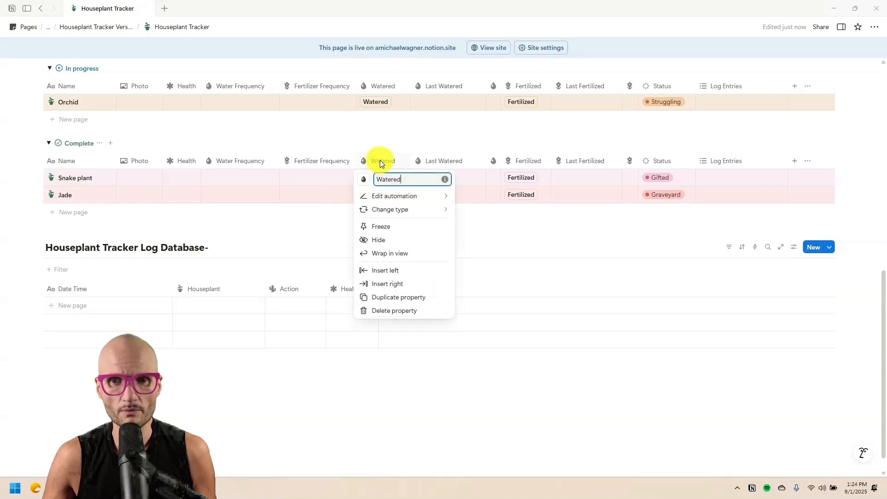
pyautogui.click(404, 200)
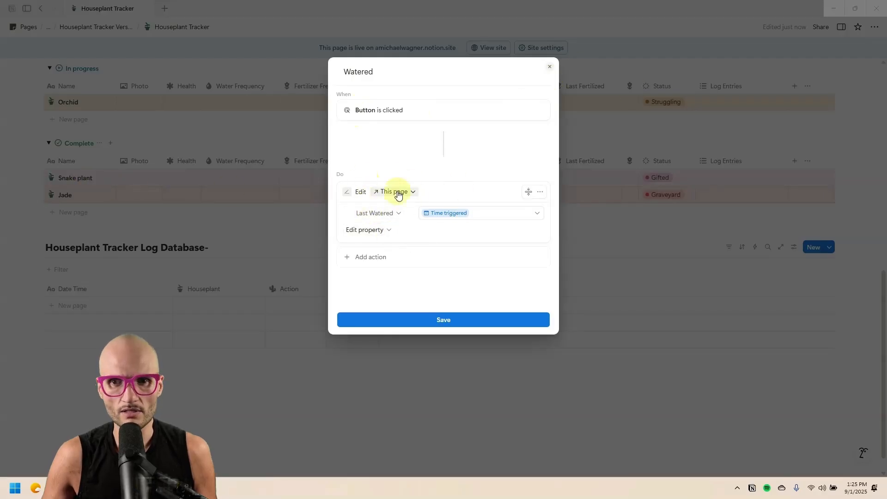
pyautogui.click(551, 71)
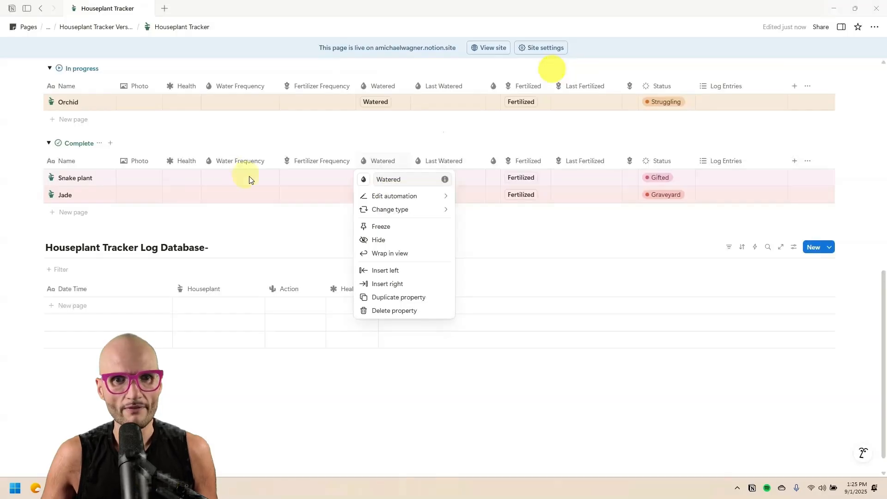
pyautogui.click(189, 191)
pyautogui.click(35, 177)
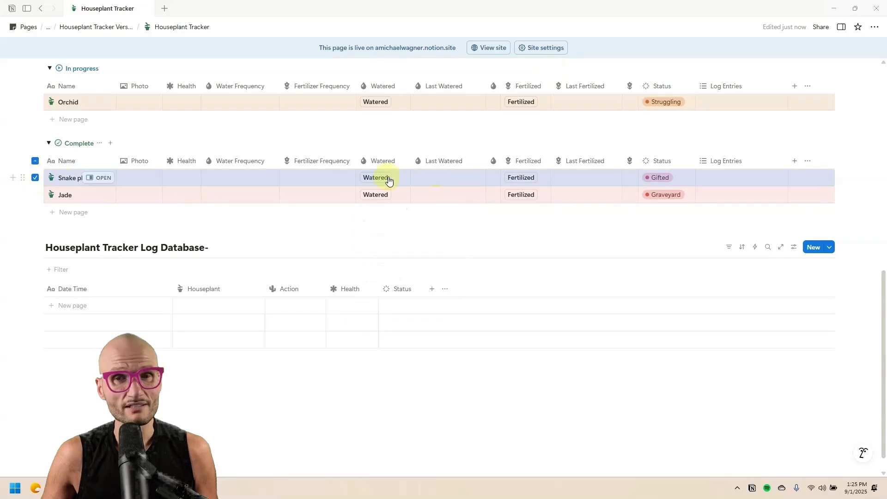
# Deselect the Snake plant row and add an action to the Watered button's automation that adds a page to Houseplant Tracker Log Database-
pyautogui.click(35, 180)
pyautogui.click(392, 164)
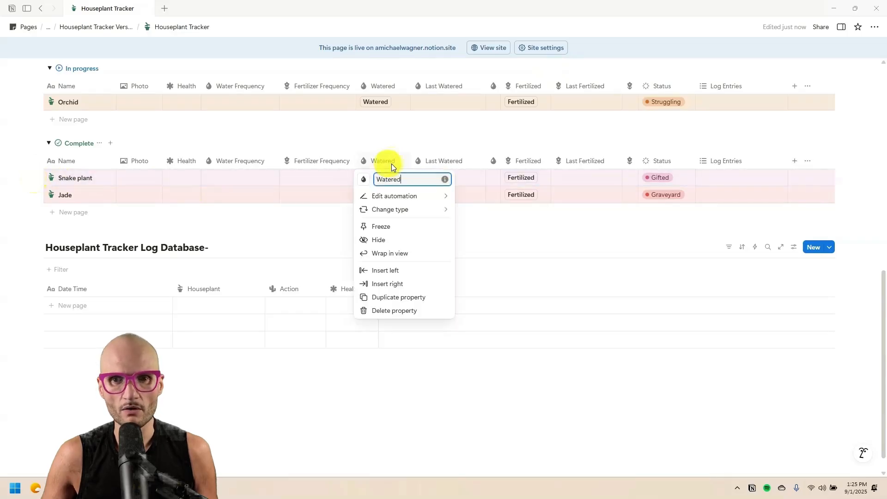
pyautogui.click(407, 194)
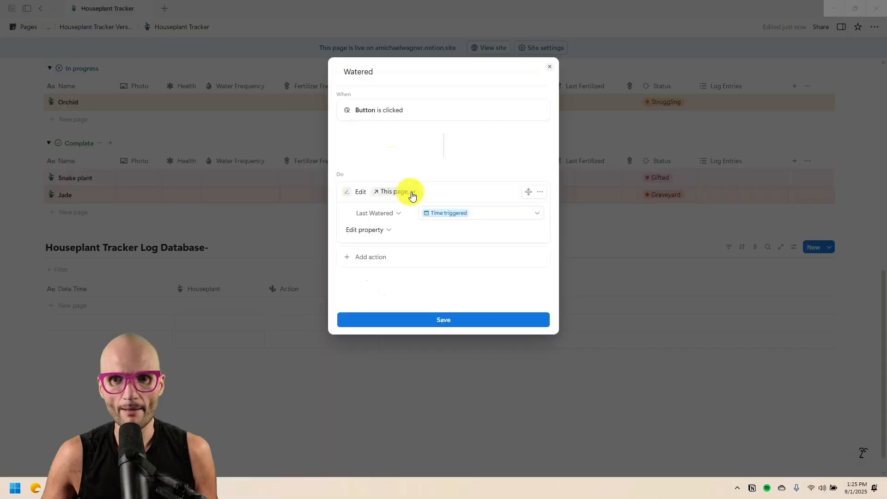
pyautogui.click(366, 259)
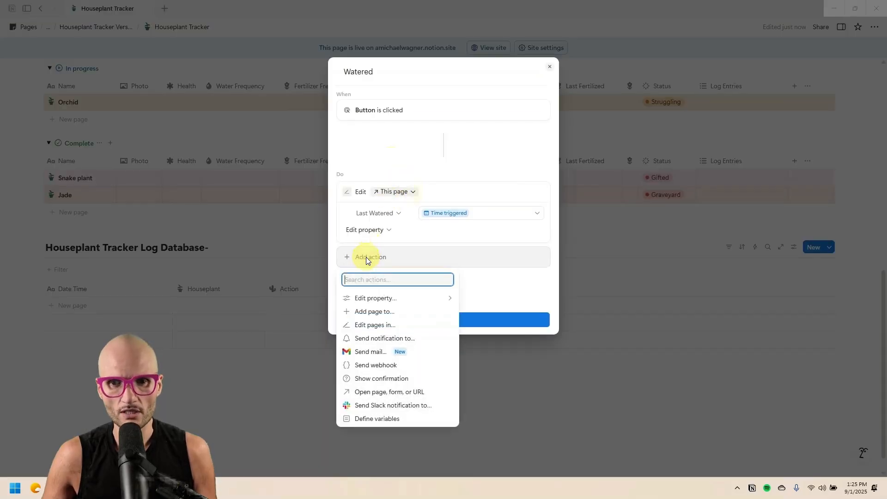
pyautogui.click(378, 312)
pyautogui.click(421, 257)
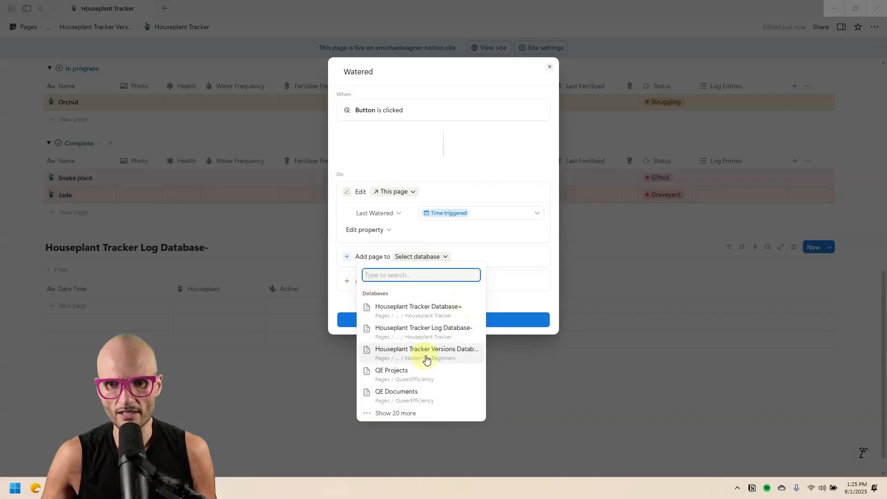
pyautogui.click(452, 332)
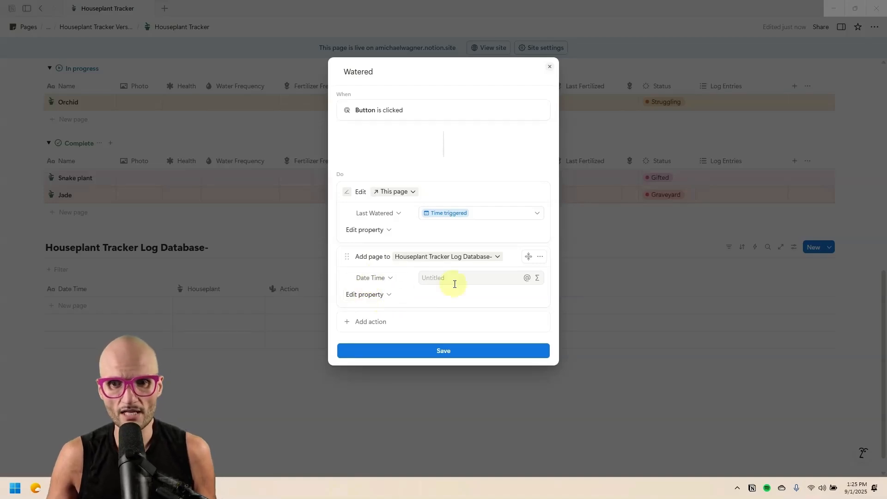
# Set the new log page's Date Time to the formula now()
pyautogui.click(537, 277)
pyautogui.write('now()')
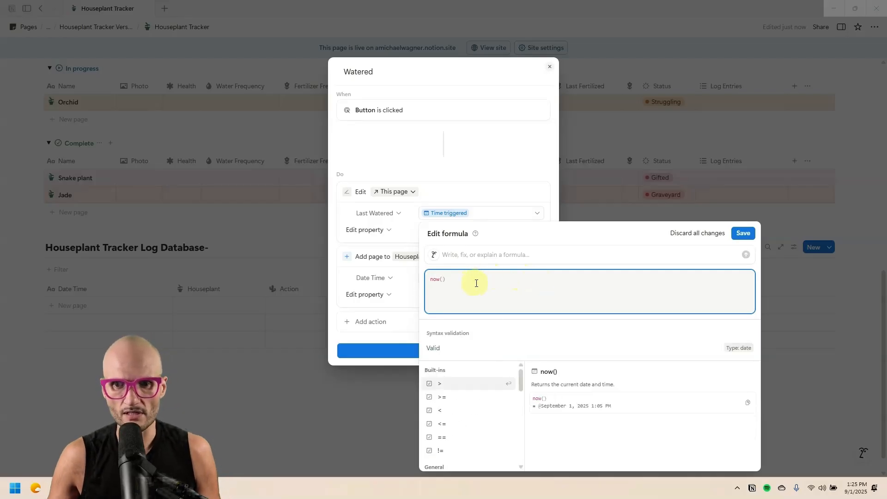
pyautogui.click(743, 233)
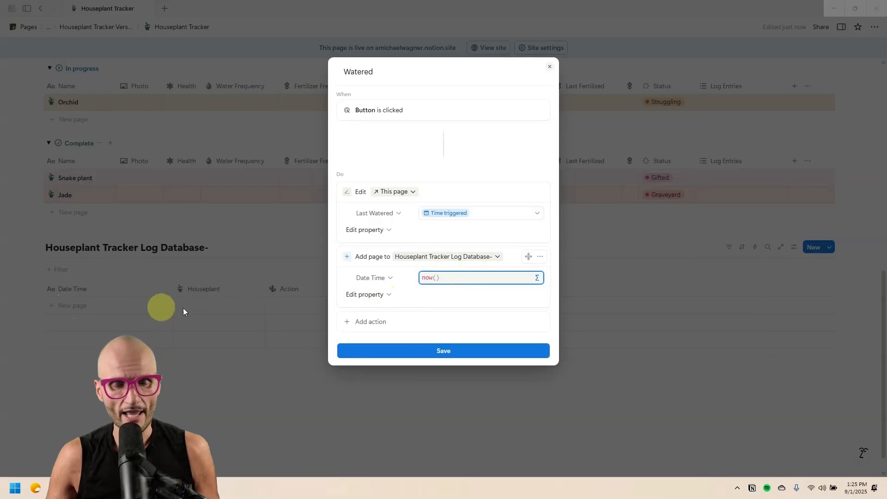
# Add the Houseplant property to the log page action and set it to This page
pyautogui.click(369, 296)
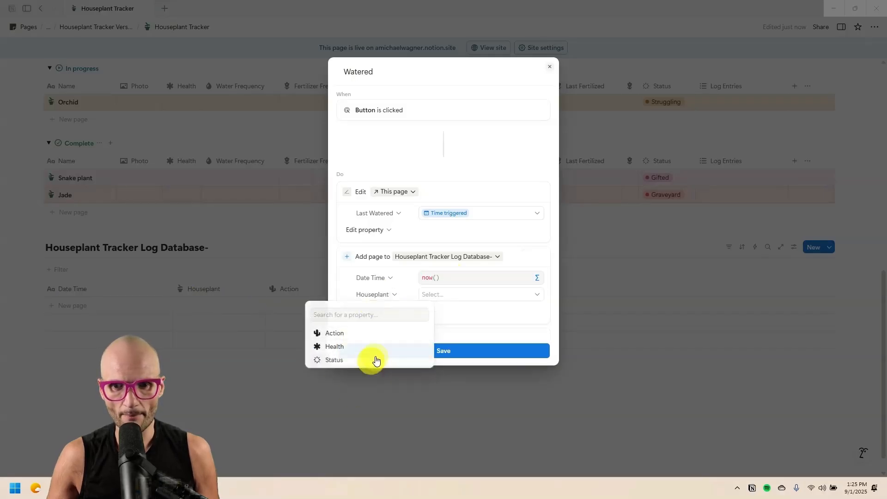
pyautogui.click(372, 360)
pyautogui.click(449, 300)
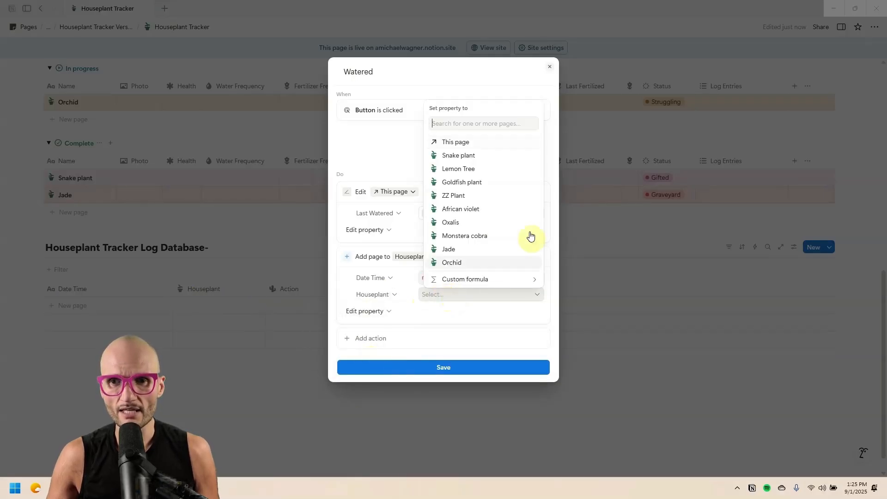
pyautogui.click(448, 142)
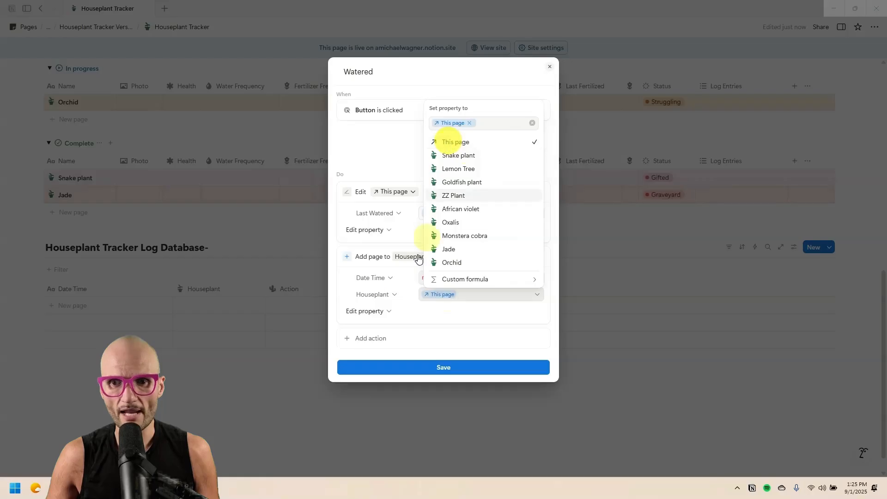
pyautogui.click(356, 283)
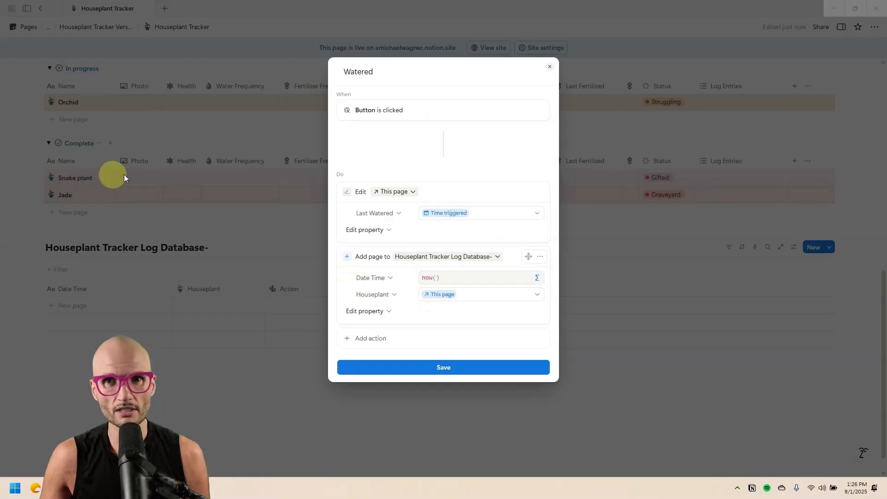
# Add the Action property to the log page action and look for a Watered option
pyautogui.click(368, 310)
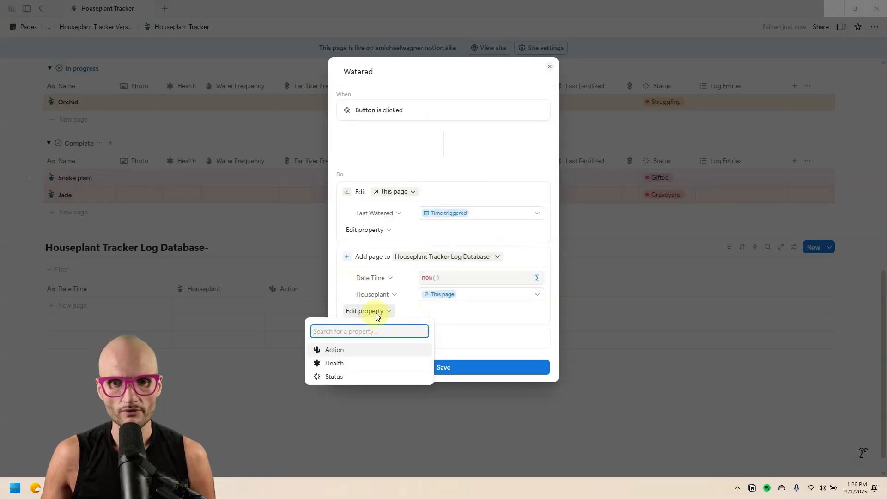
pyautogui.click(363, 351)
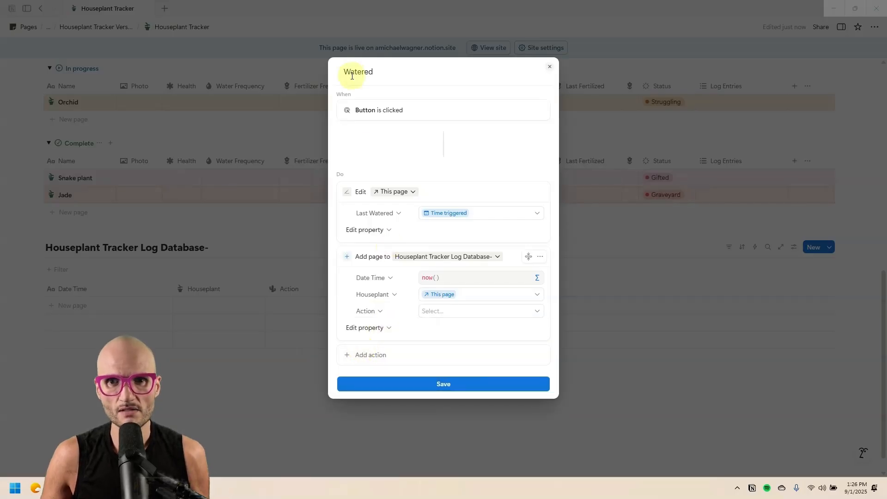
pyautogui.click(480, 312)
pyautogui.write('Watered')
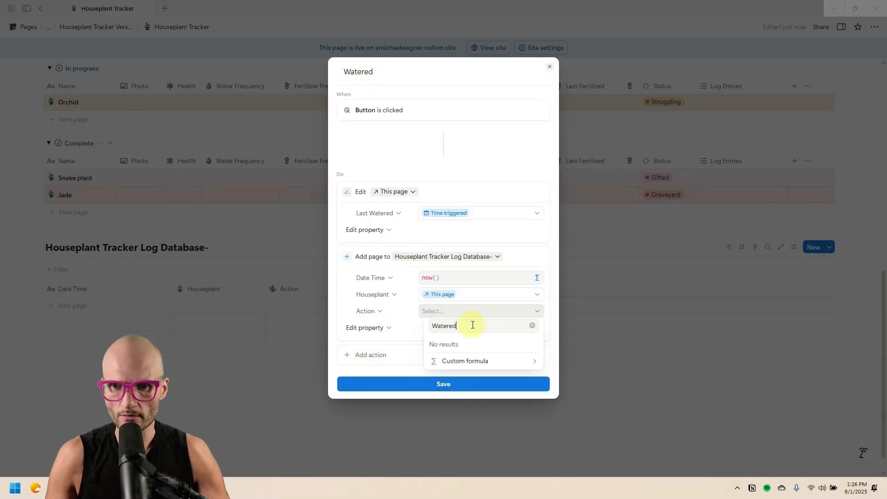
pyautogui.click(393, 301)
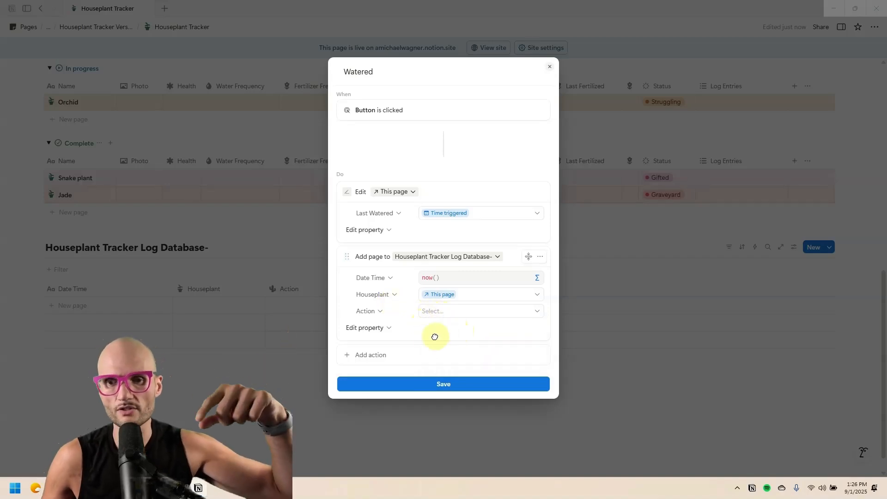
# Add the Health property to the log page action with a formula that takes Health from This page
pyautogui.click(369, 330)
pyautogui.click(342, 368)
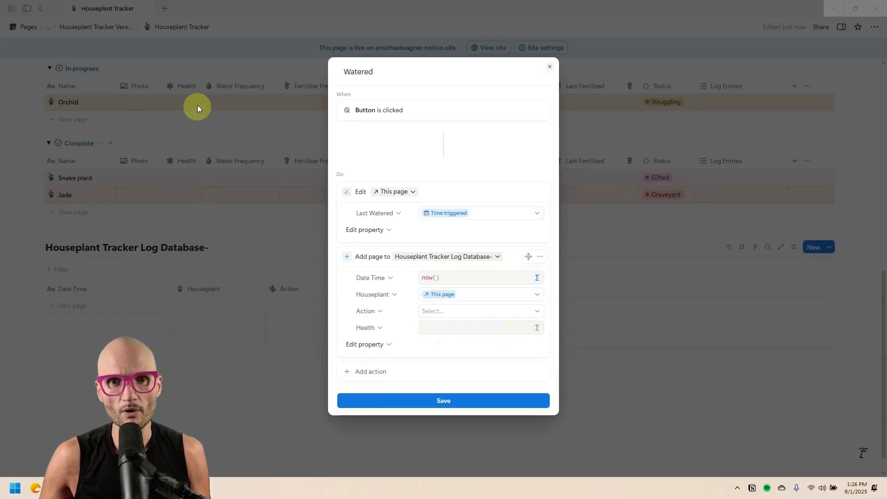
pyautogui.click(538, 329)
pyautogui.click(464, 274)
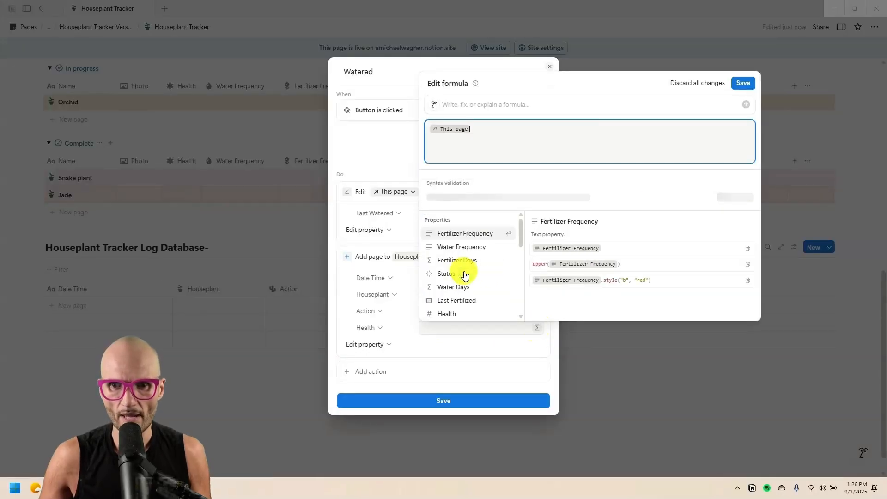
pyautogui.scroll(-1, 494, 283)
pyautogui.click(474, 272)
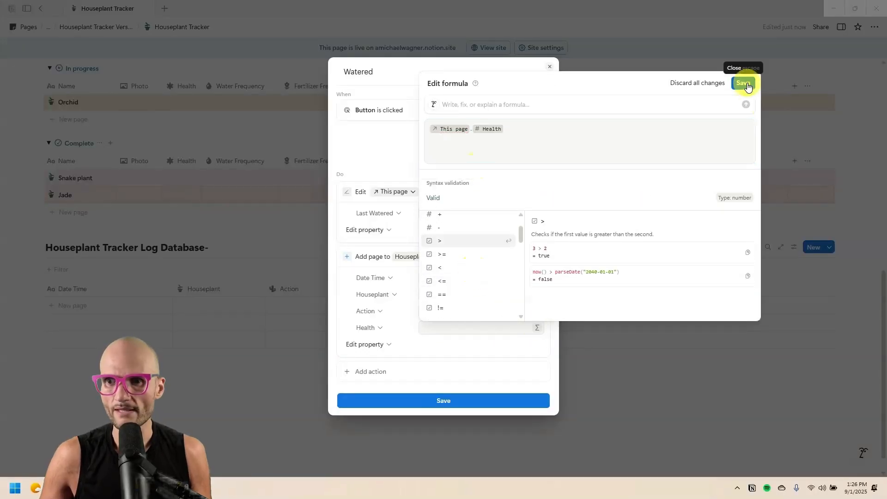
pyautogui.click(742, 82)
# Add the Status property with a formula that takes Status from This page, and save the Watered automation
pyautogui.click(369, 344)
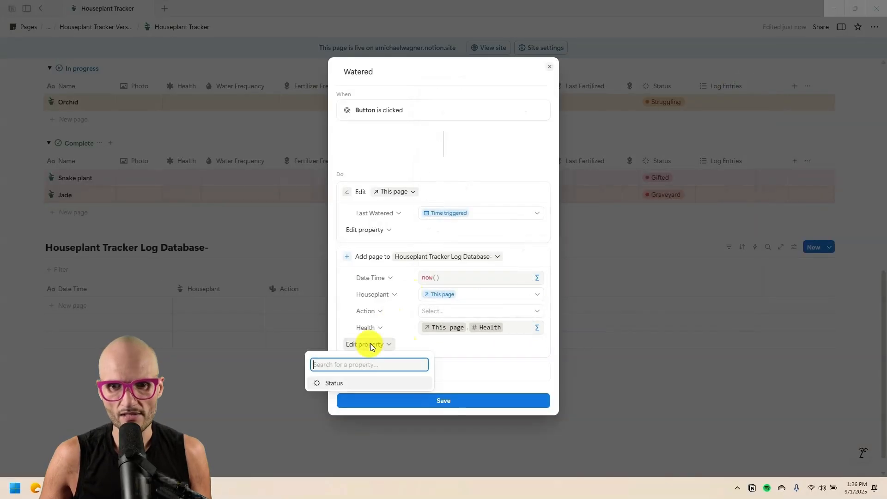
pyautogui.click(351, 383)
pyautogui.click(538, 344)
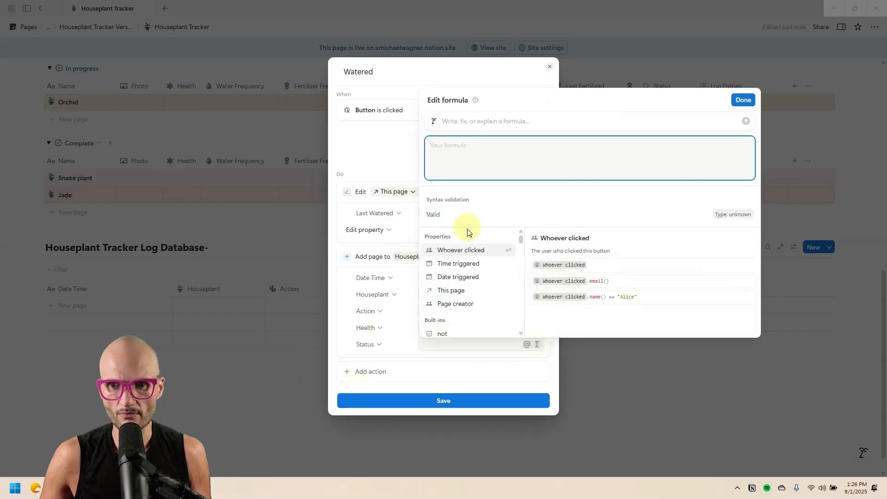
pyautogui.click(455, 290)
pyautogui.scroll(-1, 481, 268)
pyautogui.click(447, 292)
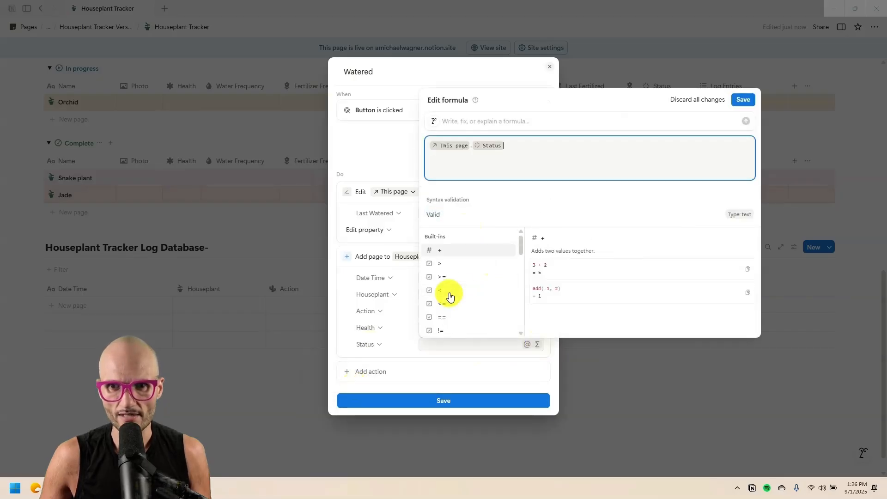
pyautogui.click(741, 100)
pyautogui.click(466, 404)
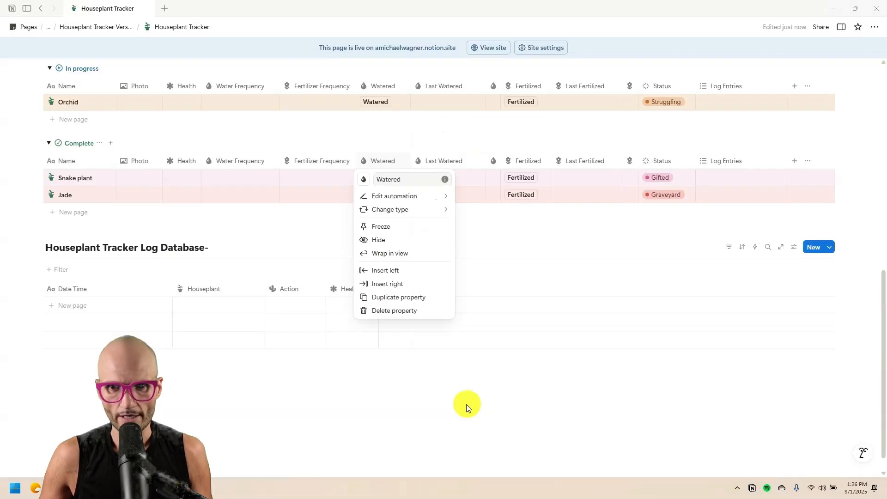
pyautogui.click(263, 244)
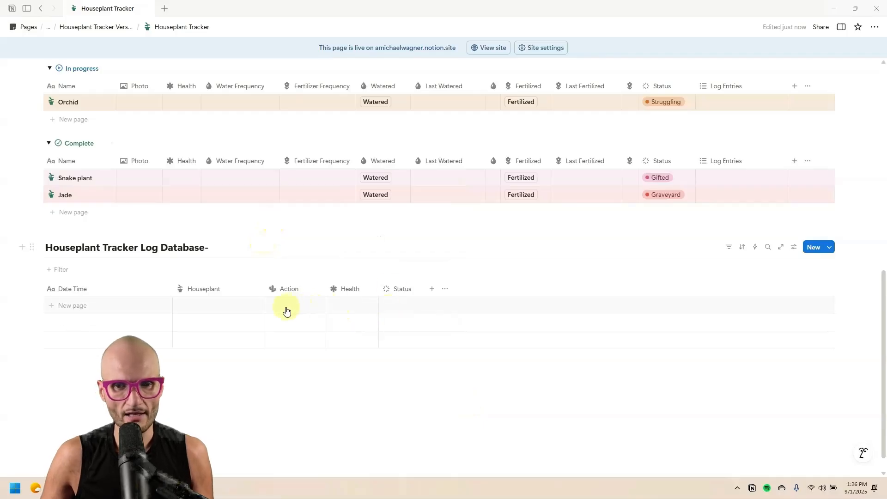
# Create the Action options Watered and Fertilized through a new row in the log database
pyautogui.click(270, 306)
pyautogui.click(298, 306)
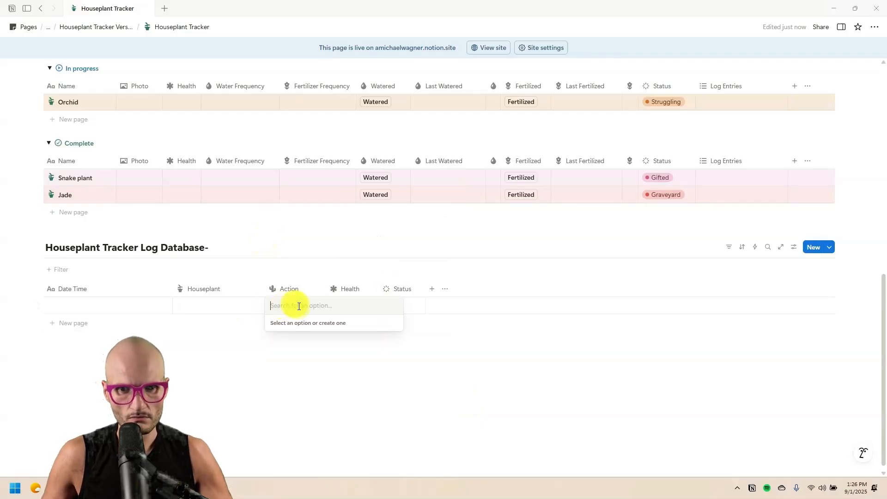
pyautogui.write('Watered')
pyautogui.press('Return')
pyautogui.write('Fertilized')
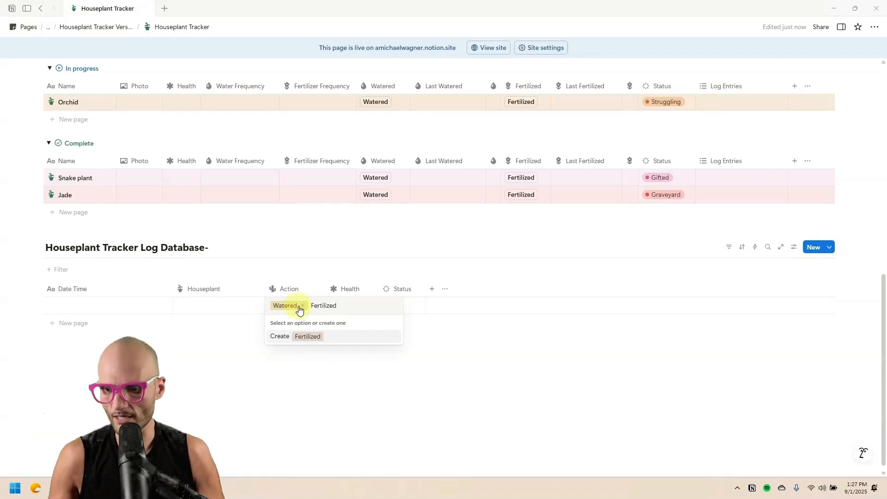
pyautogui.press('Return')
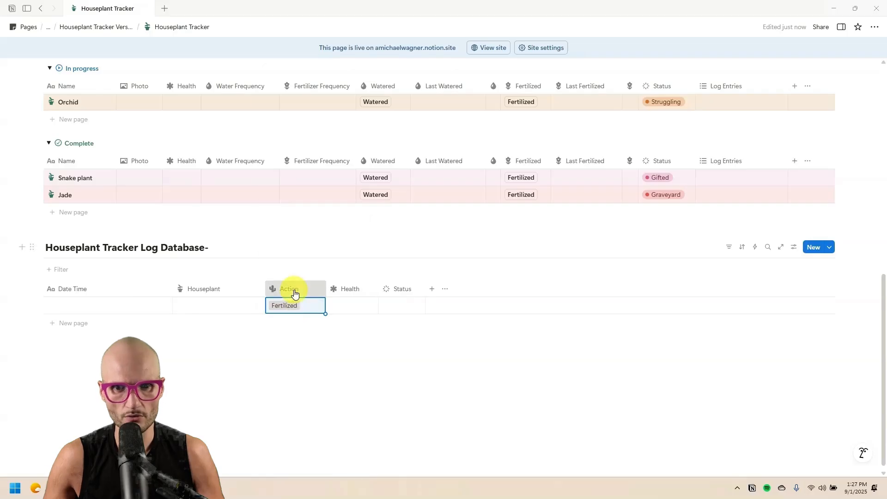
# Color the Action options Watered blue and Fertilized green, and delete the temporary log row
pyautogui.click(291, 289)
pyautogui.moveTo(297, 91)
pyautogui.click(430, 147)
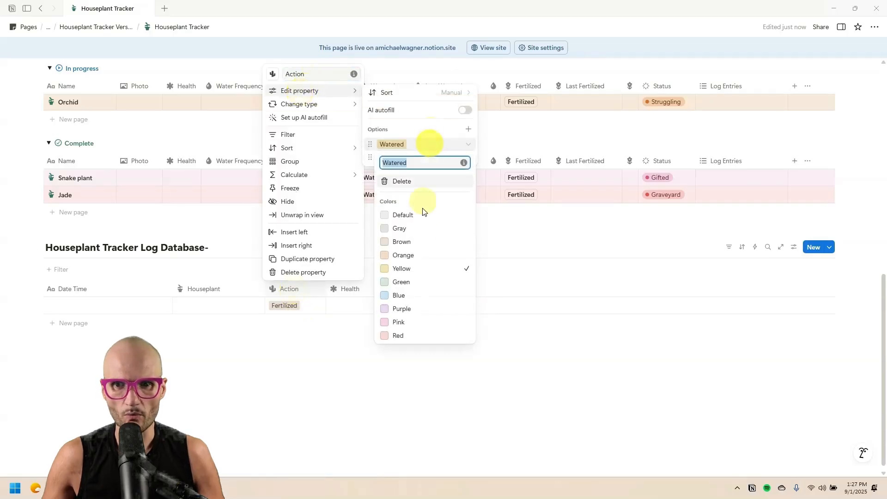
pyautogui.click(426, 295)
pyautogui.click(435, 115)
pyautogui.click(420, 160)
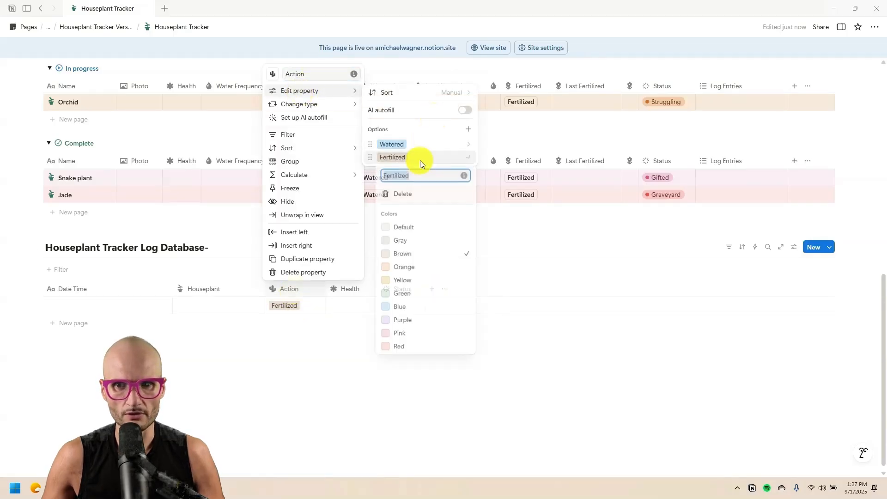
pyautogui.click(432, 297)
pyautogui.click(605, 420)
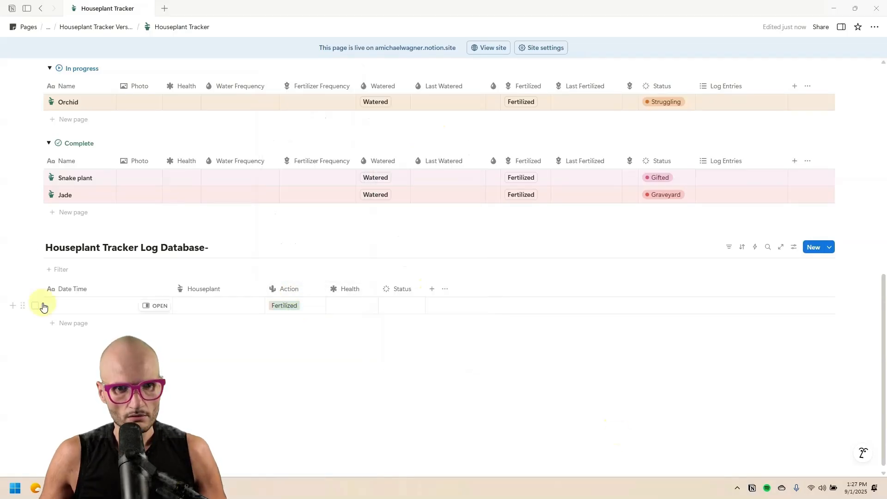
pyautogui.click(35, 306)
pyautogui.press('Delete')
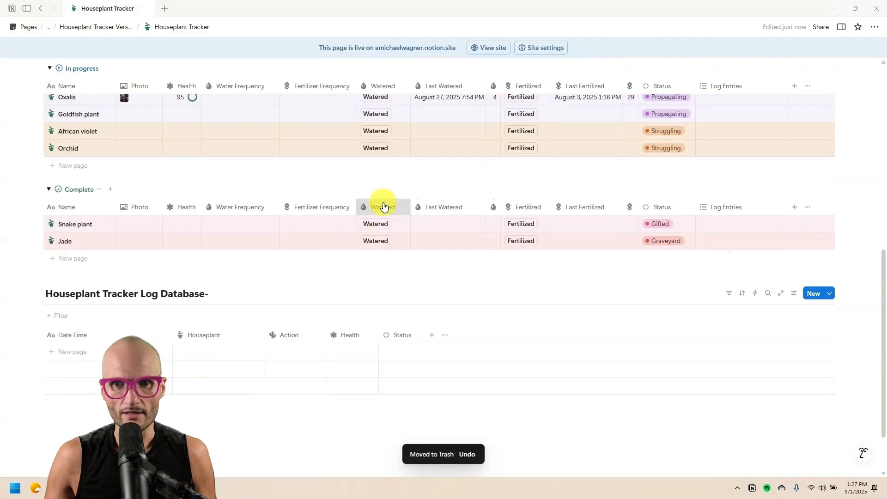
# Set the Action property to Watered in the Watered button's log page action and save the automation
pyautogui.click(383, 206)
pyautogui.click(410, 255)
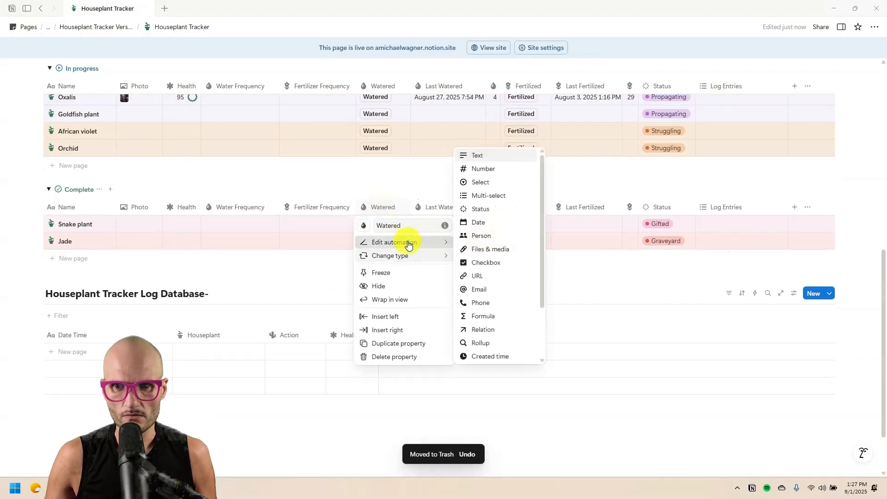
pyautogui.click(409, 243)
pyautogui.click(459, 310)
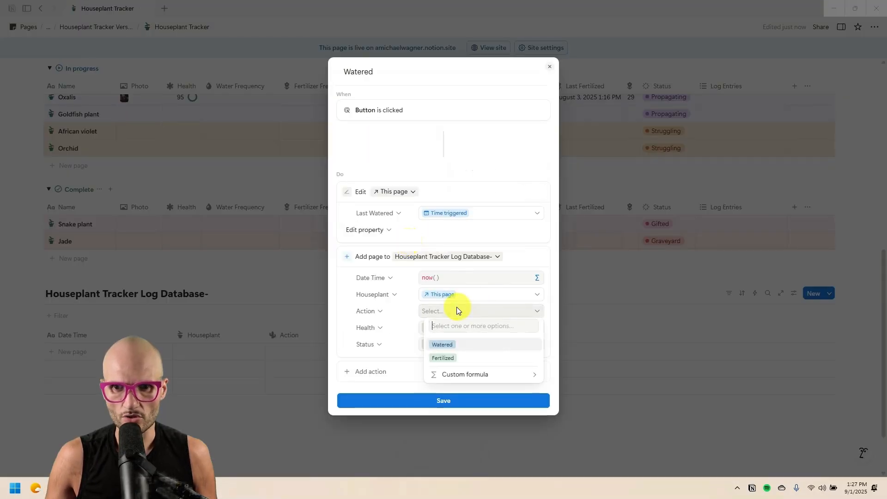
pyautogui.click(463, 342)
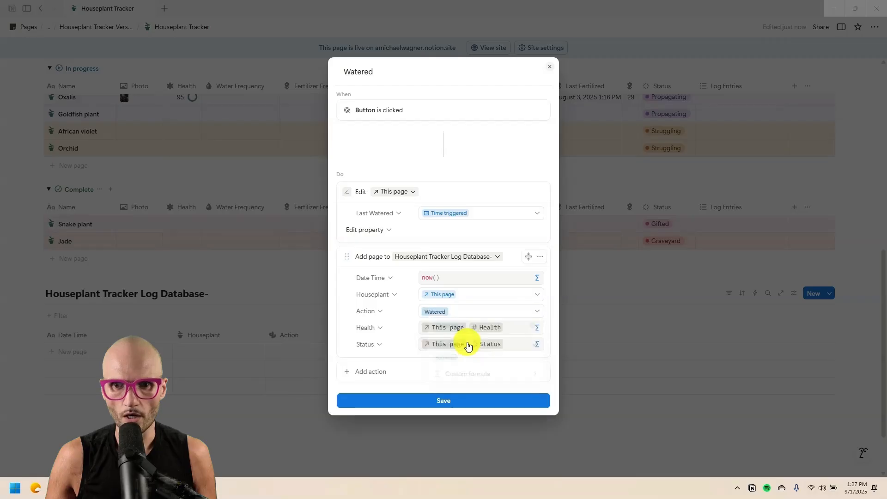
pyautogui.click(455, 310)
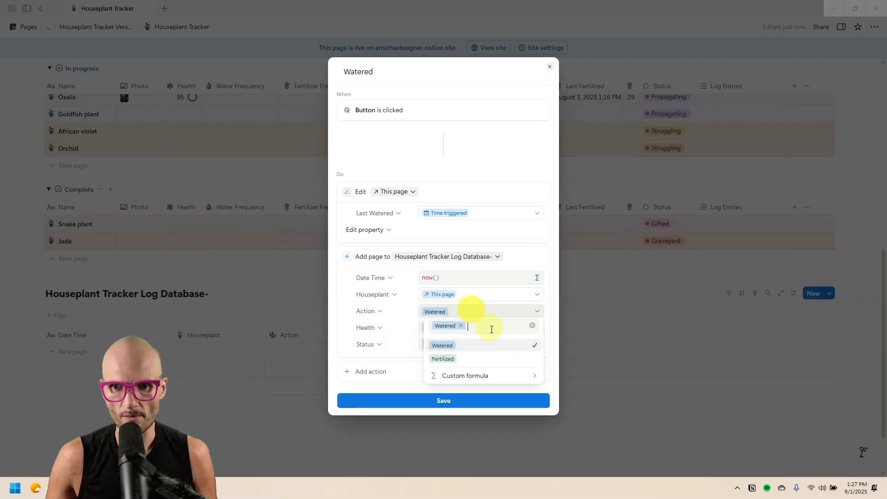
pyautogui.click(353, 317)
pyautogui.click(455, 400)
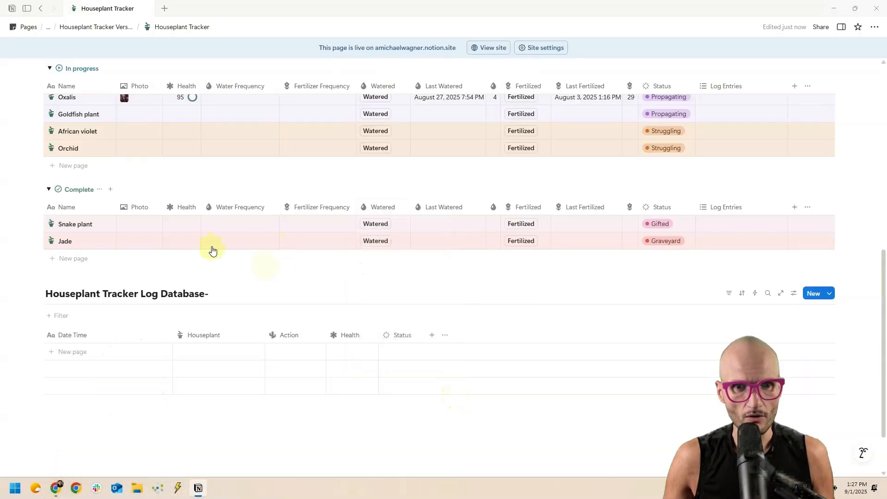
# Run the Watered button for Snake plant and set the plant's Health to 75
pyautogui.click(378, 224)
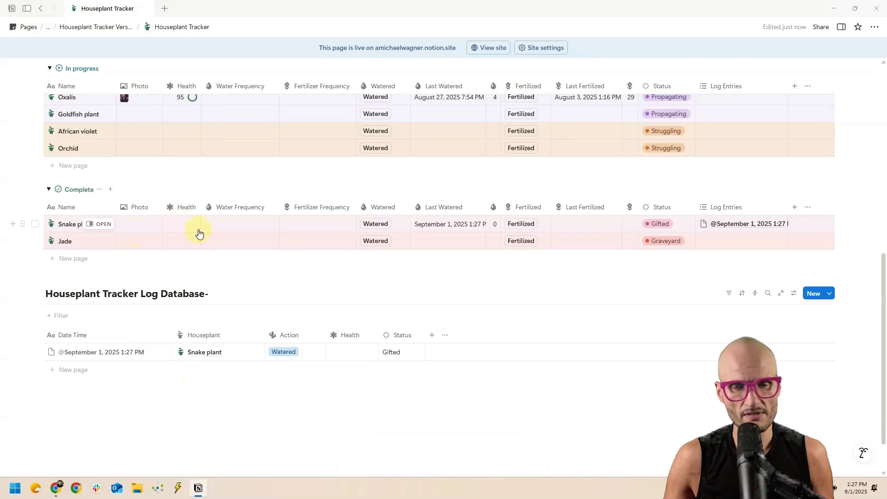
pyautogui.click(169, 225)
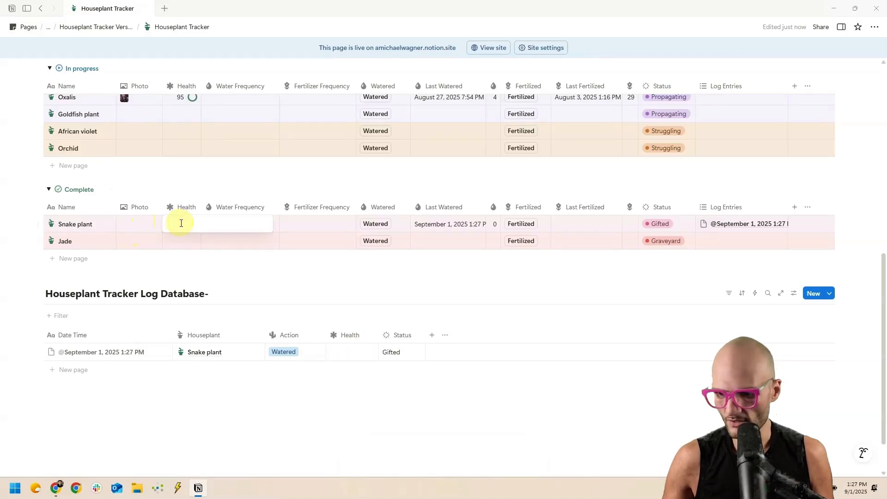
pyautogui.write('75')
pyautogui.press('Return')
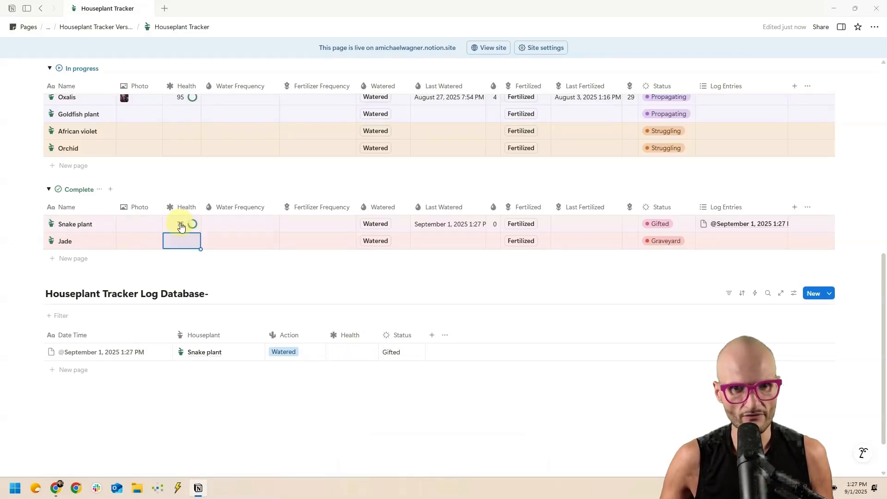
# Run Snake plant's Watered button again and delete the log entry that has no Health value
pyautogui.click(383, 225)
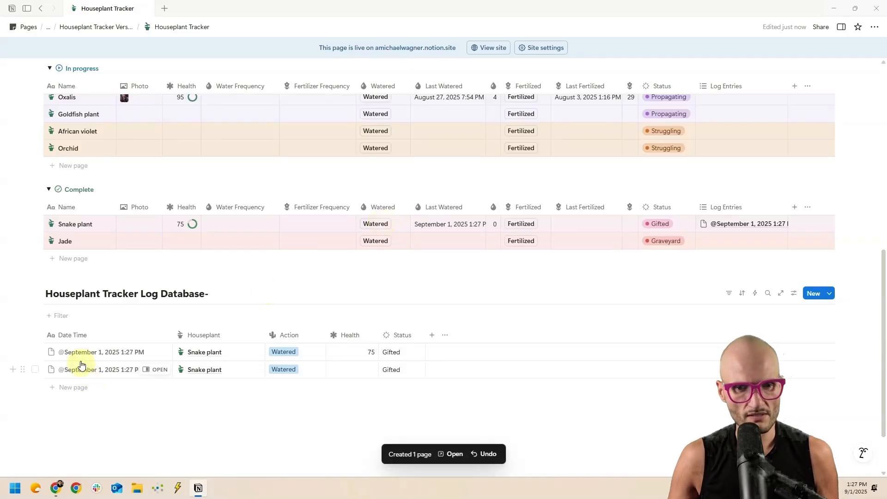
pyautogui.click(35, 370)
pyautogui.press('Delete')
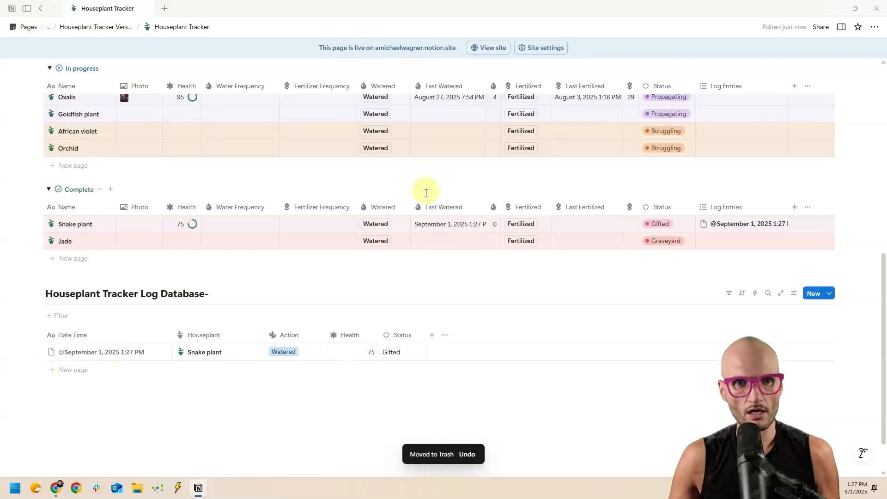
# Run the Watered button for Oxalis to add its watering to the log database
pyautogui.scroll(1, 422, 192)
pyautogui.click(389, 152)
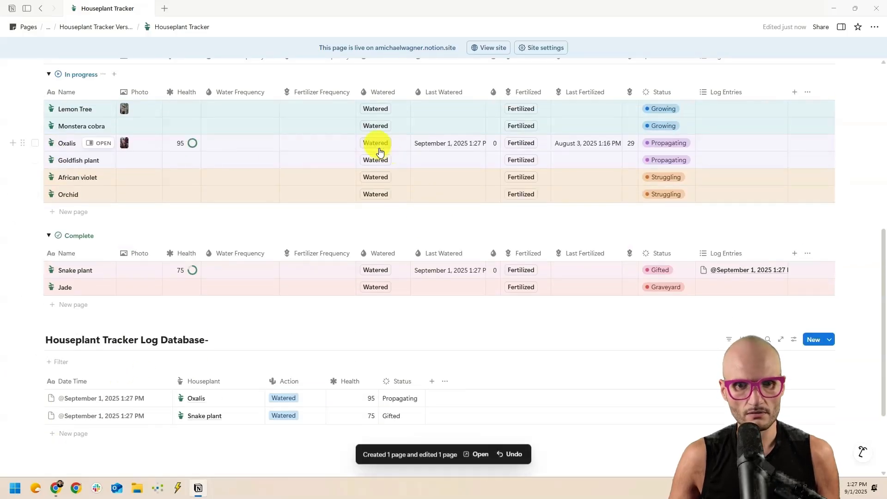
pyautogui.scroll(-2, 231, 259)
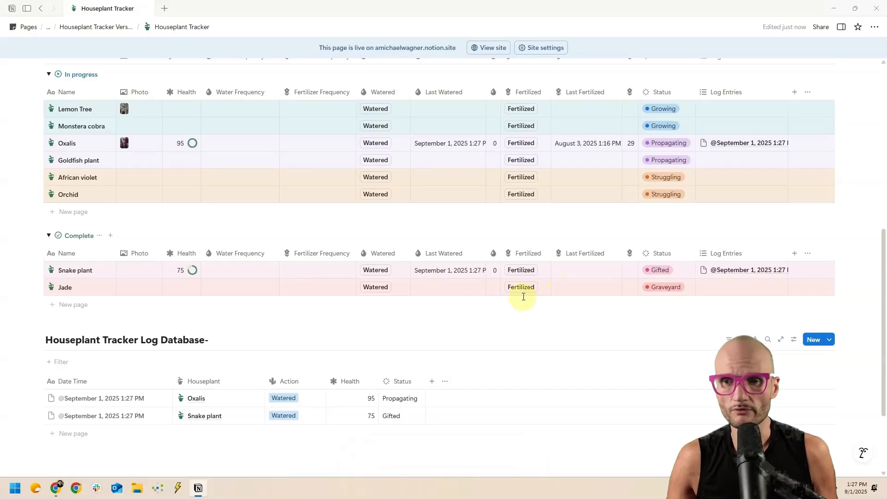
# Edit the Fertilized button's automation and add an action that adds a page to Houseplant Tracker Log Database-
pyautogui.click(519, 255)
pyautogui.click(547, 289)
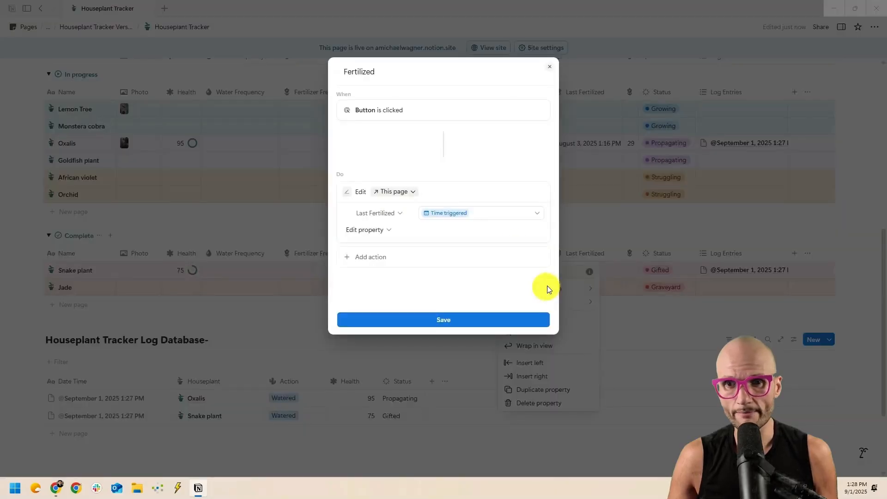
pyautogui.click(376, 258)
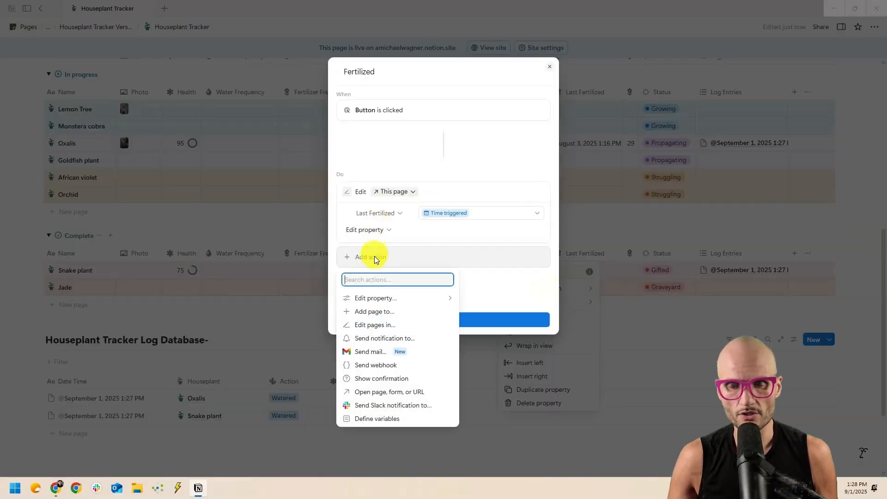
pyautogui.click(393, 313)
pyautogui.click(427, 257)
pyautogui.click(462, 339)
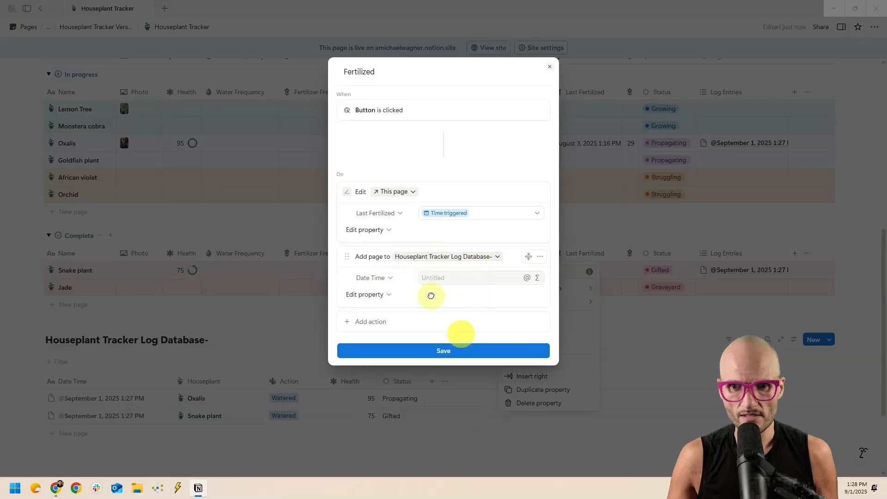
# Set the Date Time of the Fertilized button's log page to the formula now()
pyautogui.click(499, 280)
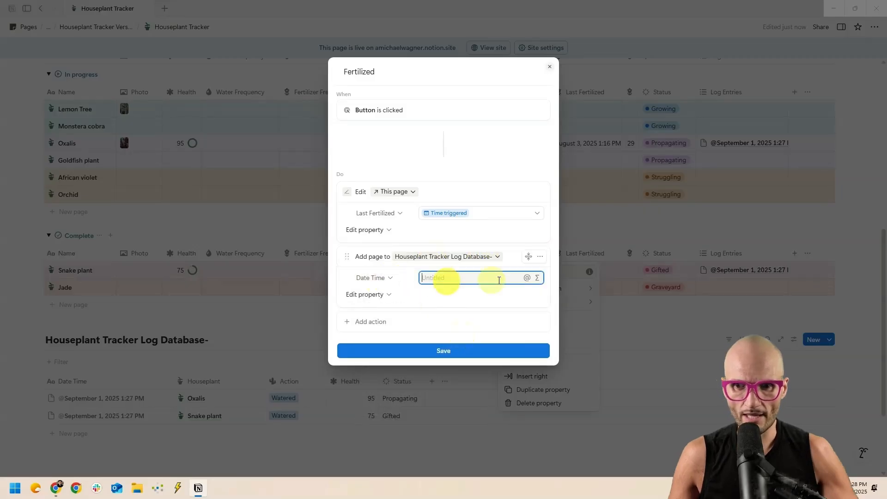
pyautogui.click(537, 279)
pyautogui.write('now')
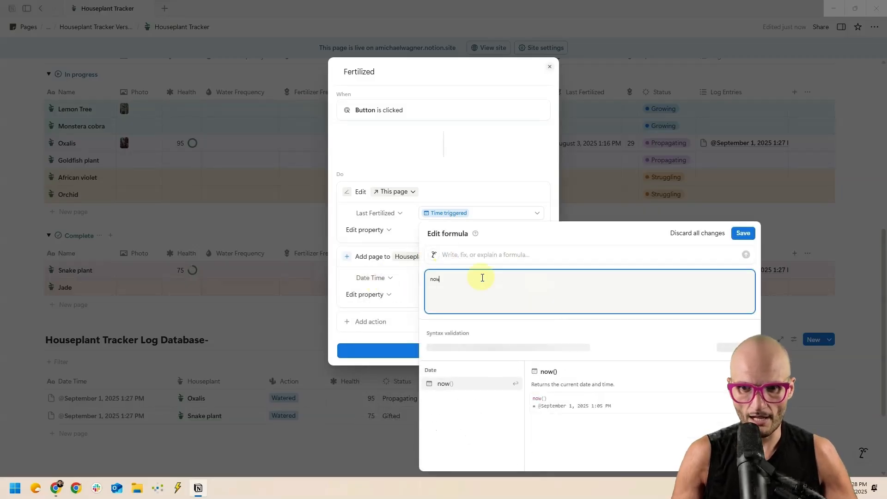
pyautogui.press('Return')
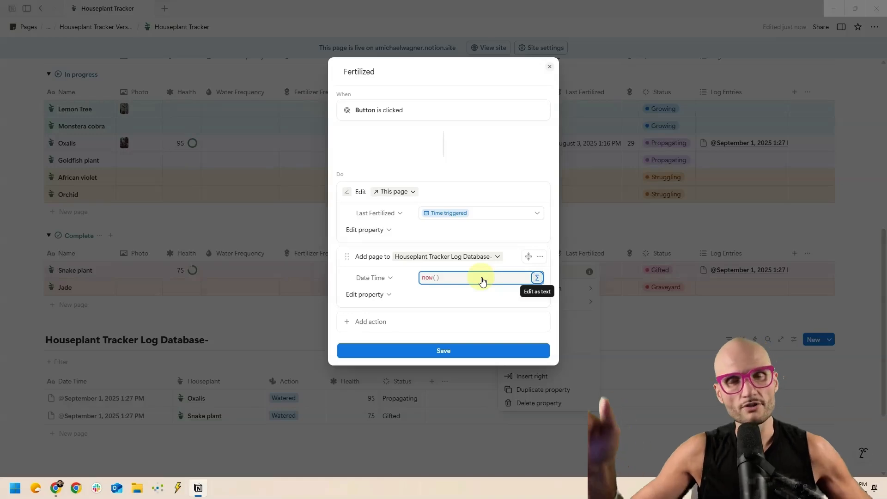
# Add the Houseplant property set to This page and the Action property set to Fertilized to the log page action
pyautogui.click(369, 294)
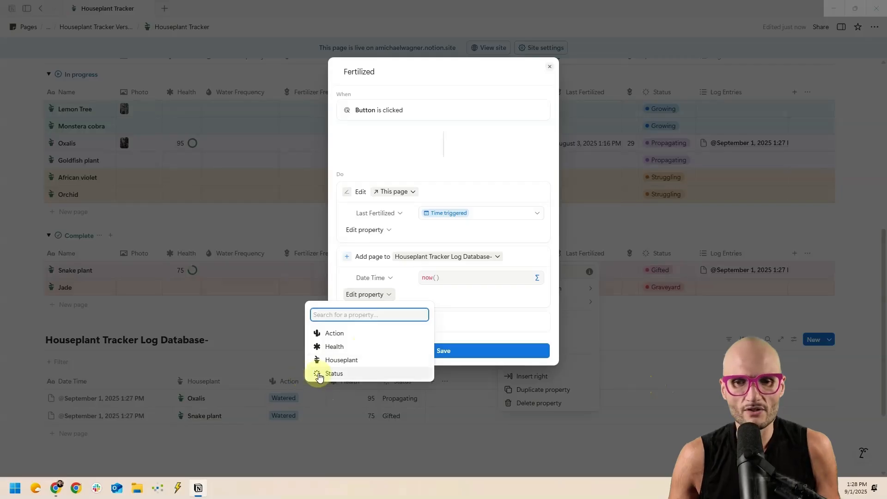
pyautogui.click(353, 363)
pyautogui.click(445, 293)
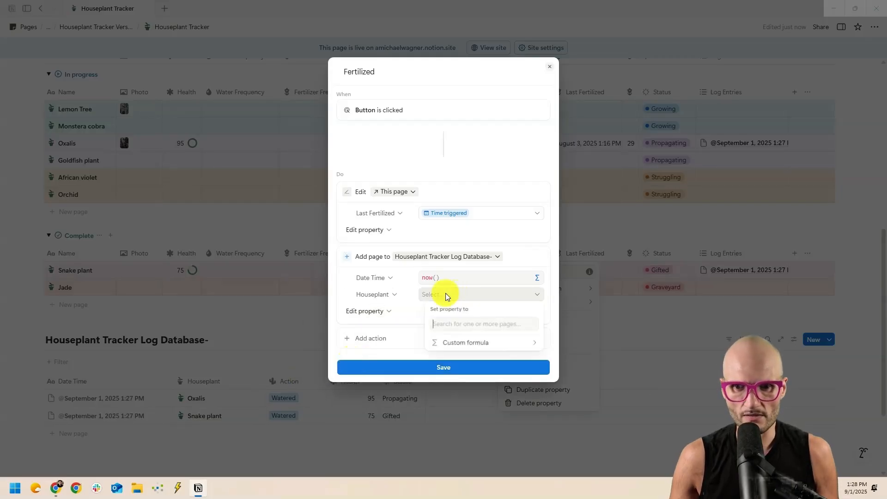
pyautogui.click(455, 141)
pyautogui.click(366, 310)
pyautogui.click(356, 351)
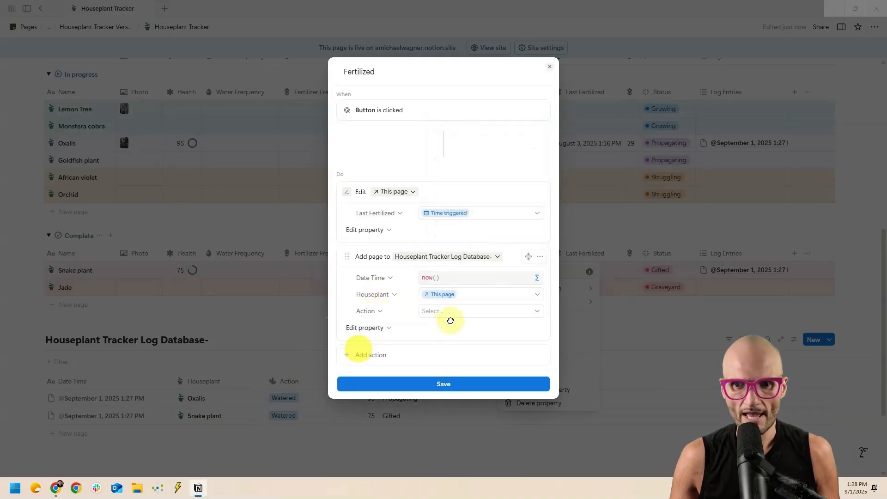
pyautogui.click(456, 311)
pyautogui.click(460, 361)
# Add the Health property to the log page action and try to give it a formula taking Health from This page
pyautogui.click(367, 327)
pyautogui.click(365, 364)
pyautogui.click(464, 327)
pyautogui.click(464, 277)
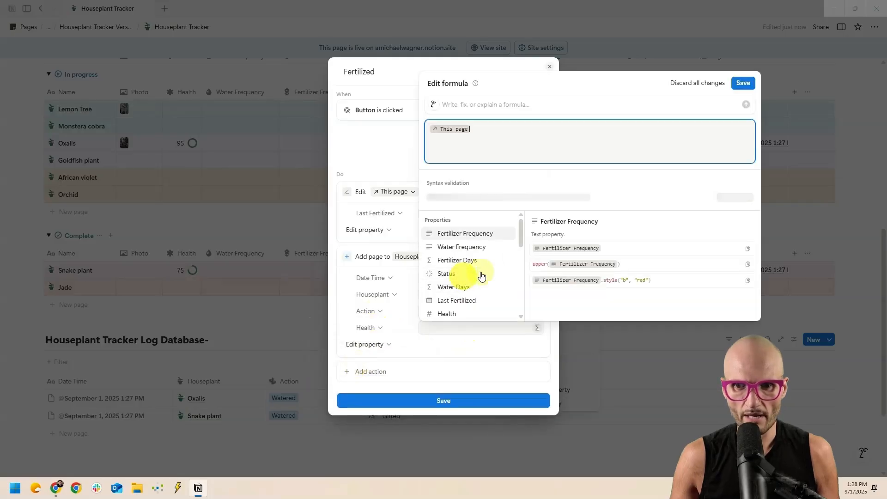
pyautogui.click(455, 315)
pyautogui.click(373, 346)
# Add the Status property to the log page action and save a Health formula that takes Health from This page
pyautogui.click(374, 346)
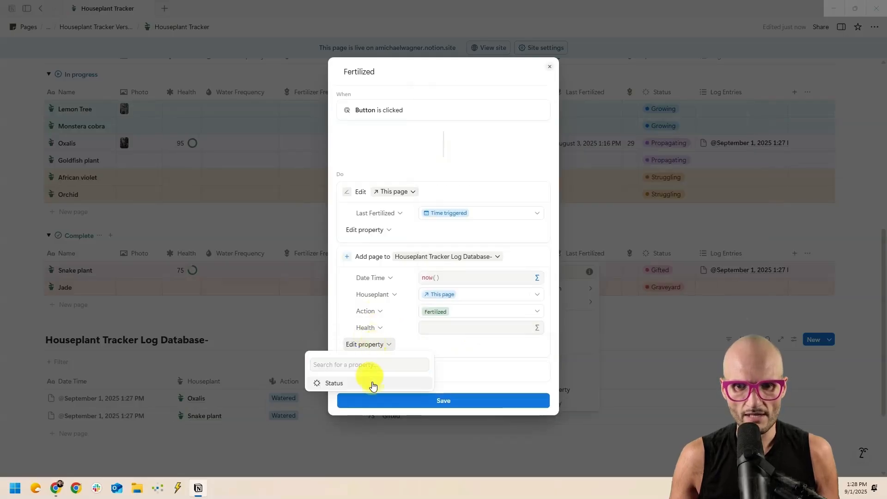
pyautogui.click(373, 383)
pyautogui.click(466, 343)
pyautogui.click(477, 356)
pyautogui.click(537, 328)
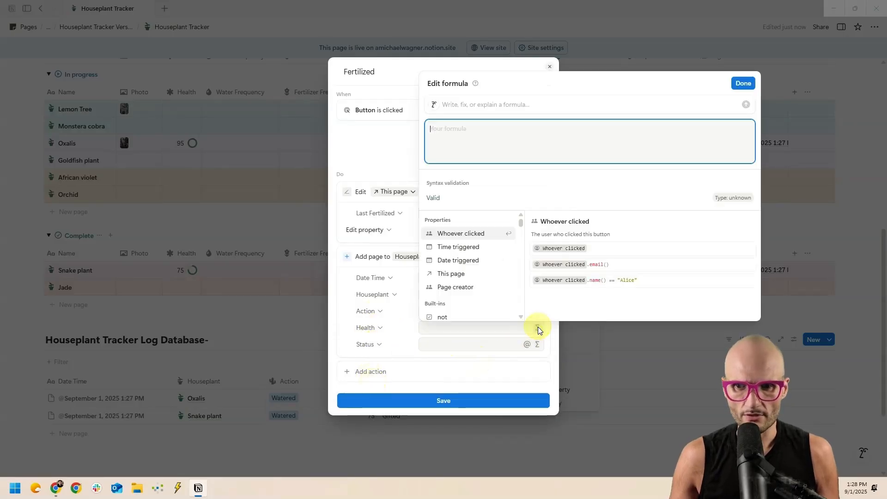
pyautogui.click(466, 274)
pyautogui.click(456, 315)
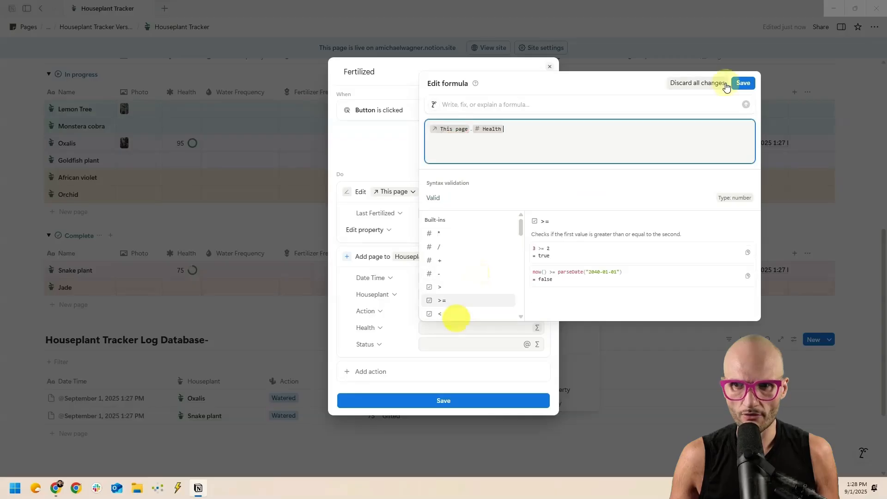
pyautogui.click(743, 82)
# Set the Status property to a formula that takes Status from This page, and save the Fertilized automation
pyautogui.click(537, 344)
pyautogui.click(466, 290)
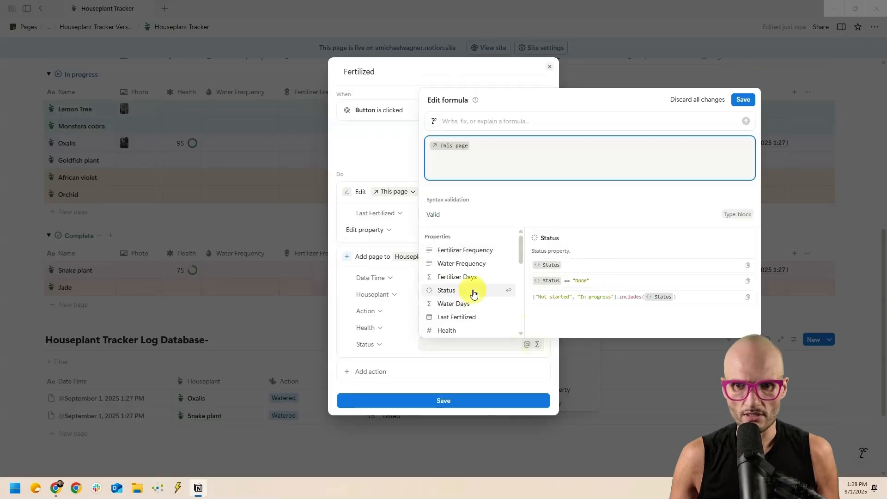
pyautogui.click(474, 290)
pyautogui.click(742, 99)
pyautogui.click(517, 401)
# Run the Fertilized button for Snake plant to add its fertilizing to the log database
pyautogui.click(418, 310)
pyautogui.click(520, 270)
pyautogui.scroll(-1, 277, 323)
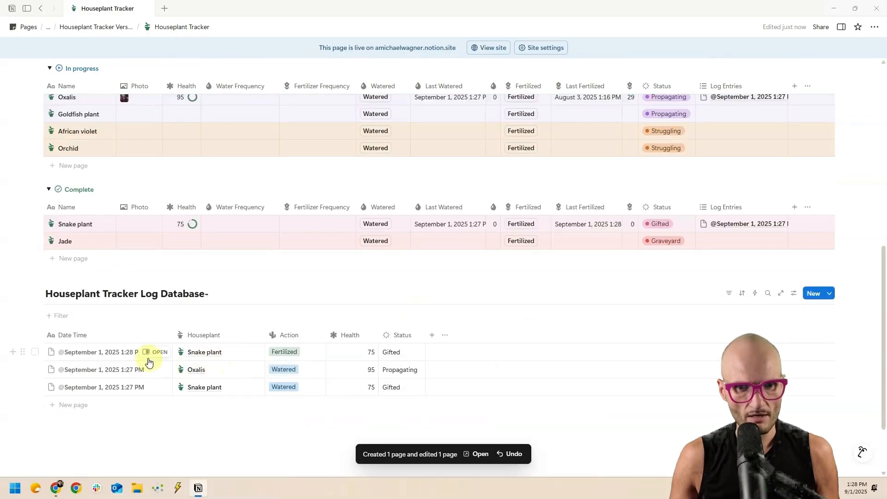
# Group the log database entries by Houseplant
pyautogui.click(194, 336)
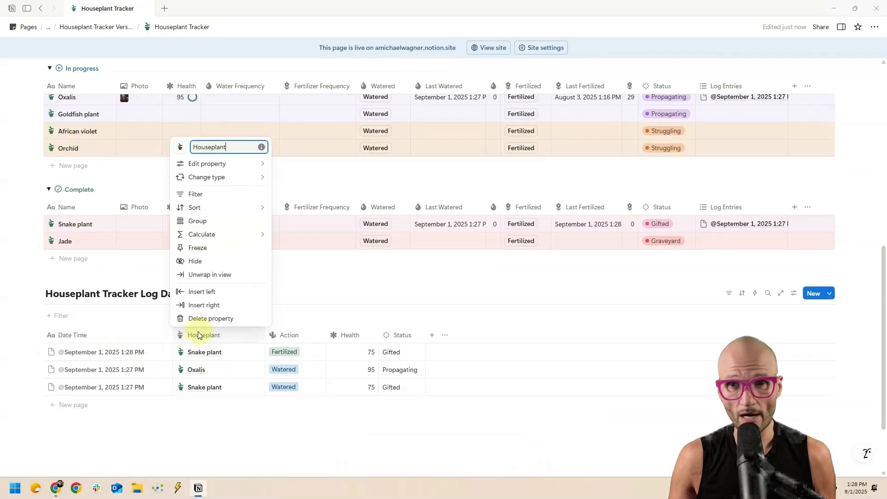
pyautogui.click(212, 223)
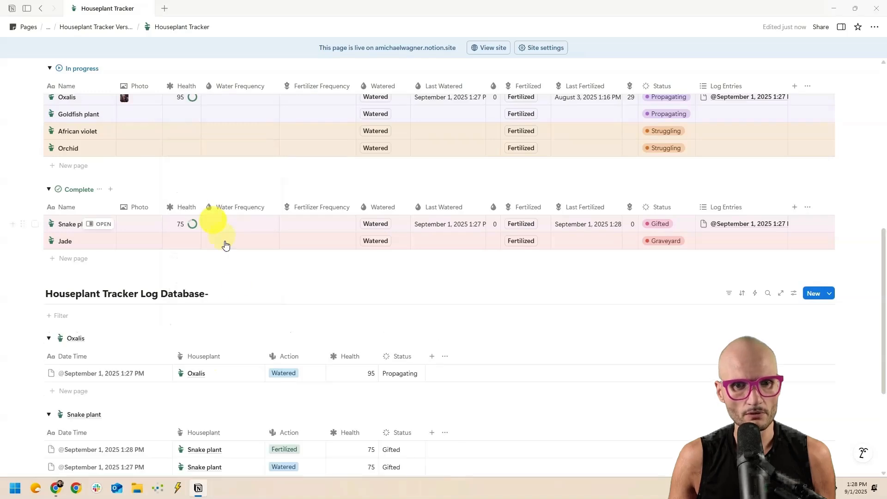
pyautogui.scroll(-2, 214, 226)
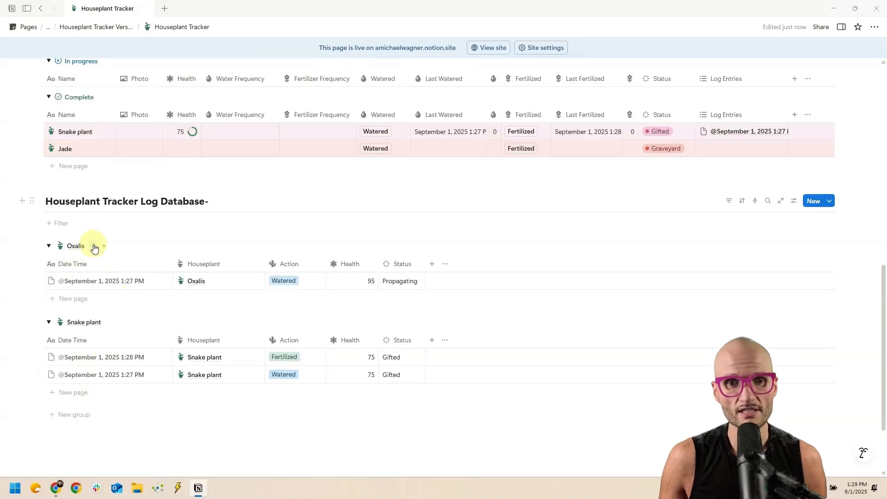
# Sort the grouped log entries by Date Time in ascending order
pyautogui.click(115, 342)
pyautogui.moveTo(115, 243)
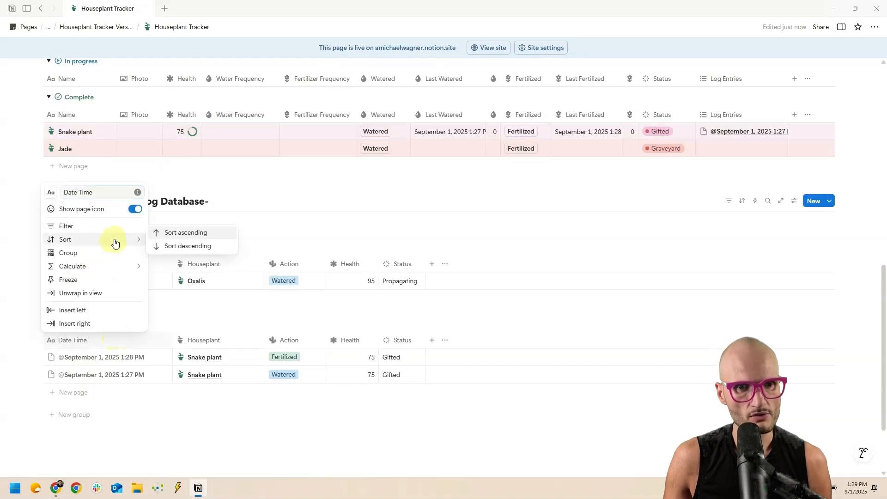
pyautogui.click(183, 239)
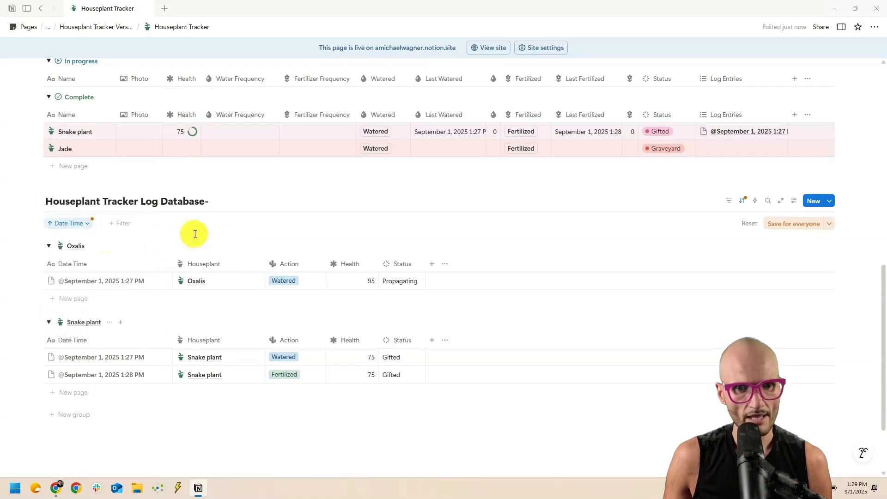
# Sort the grouped log entries by Date Time in descending order and save the sort for everyone
pyautogui.click(76, 342)
pyautogui.moveTo(105, 240)
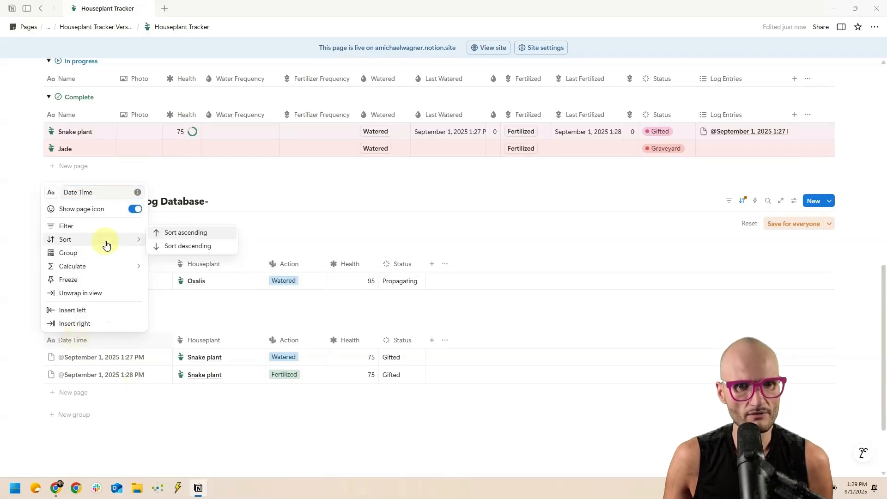
pyautogui.click(187, 245)
pyautogui.click(787, 224)
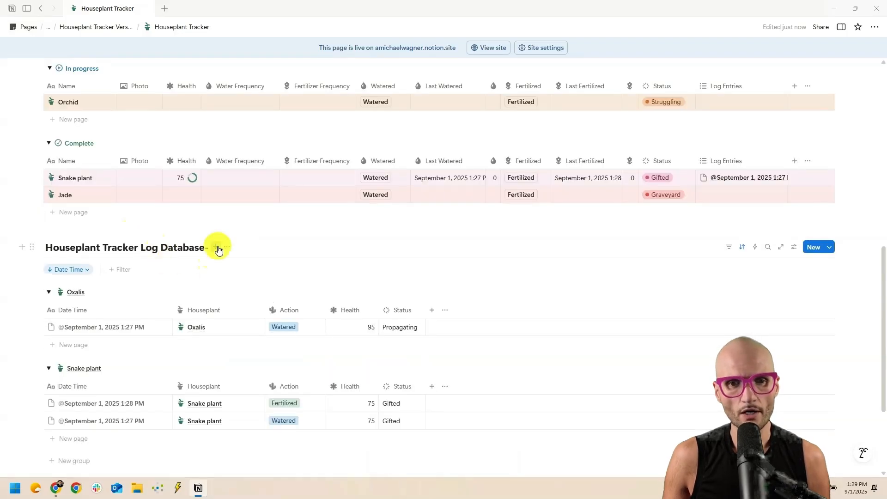
# Add a second table view to the log database and sort it by Date Time in descending order
pyautogui.click(216, 247)
pyautogui.click(248, 293)
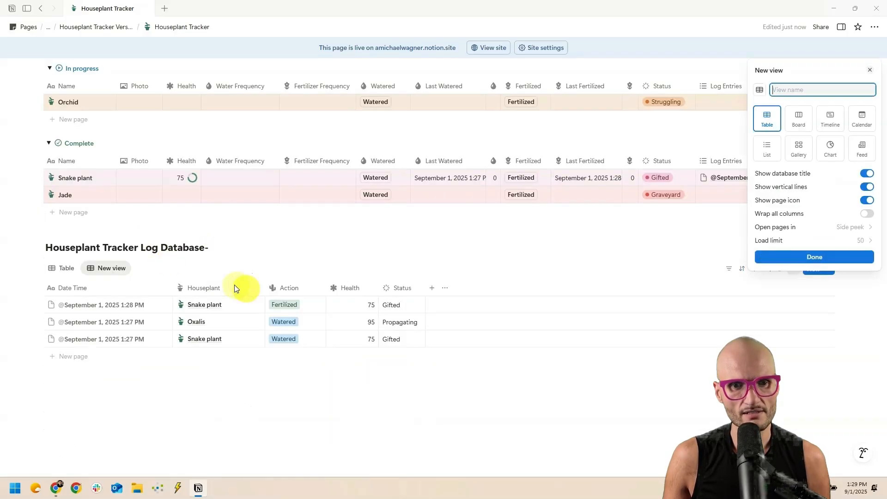
pyautogui.press('Escape')
pyautogui.click(120, 289)
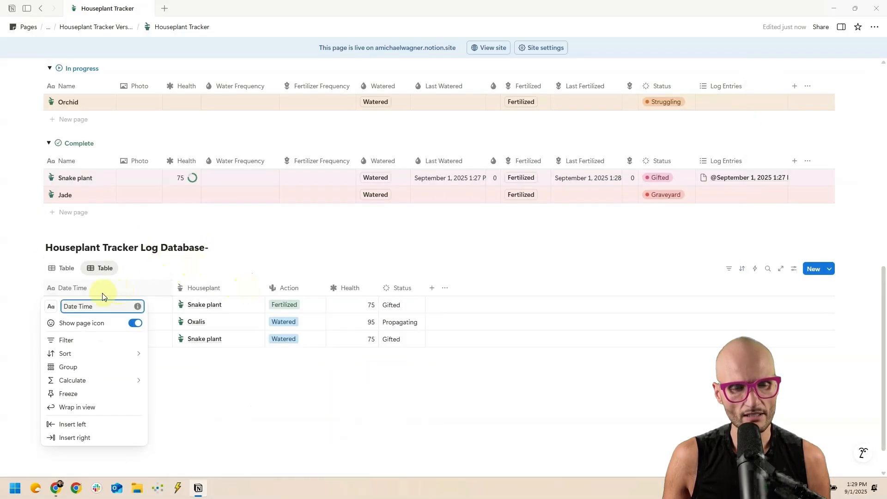
pyautogui.moveTo(113, 352)
pyautogui.click(187, 360)
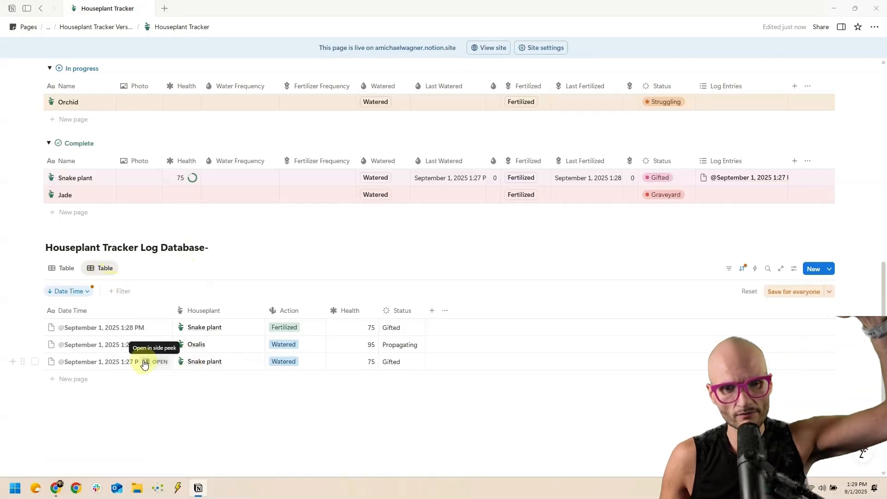
# Name the second, ungrouped view of the log database Ungrouped and give it the infinity icon
pyautogui.click(66, 270)
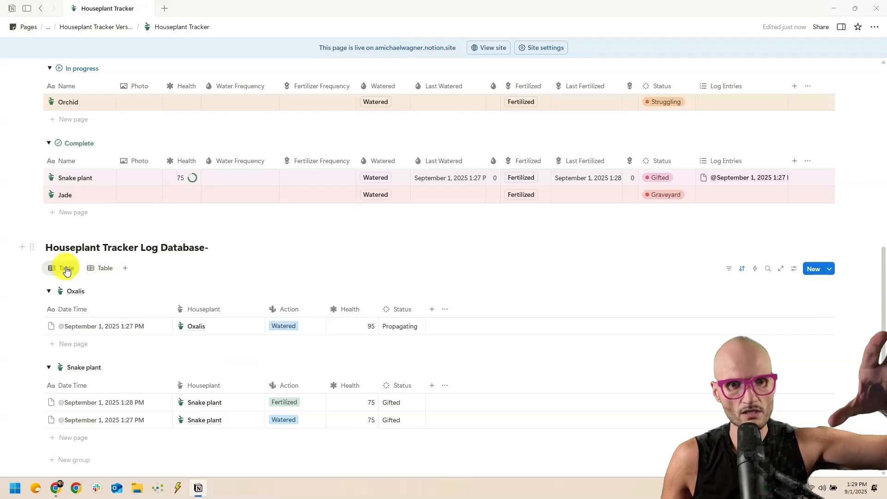
pyautogui.click(93, 268)
pyautogui.click(95, 268)
pyautogui.click(114, 296)
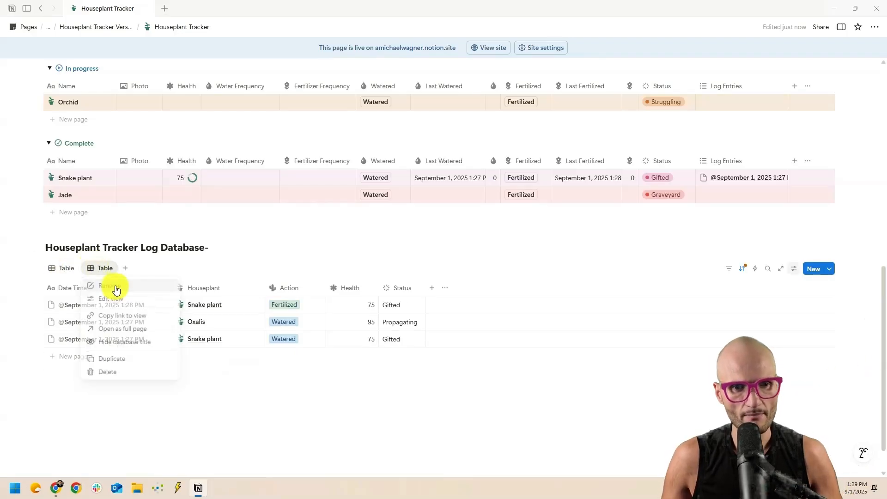
pyautogui.click(760, 75)
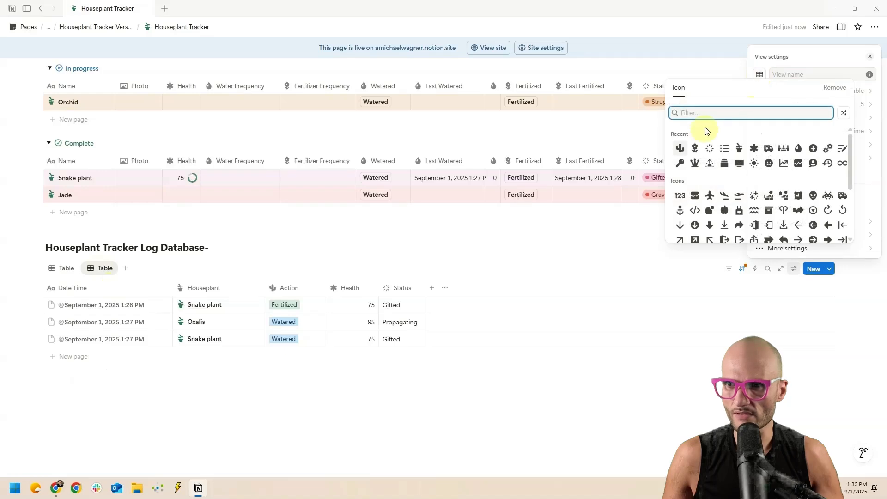
pyautogui.click(680, 133)
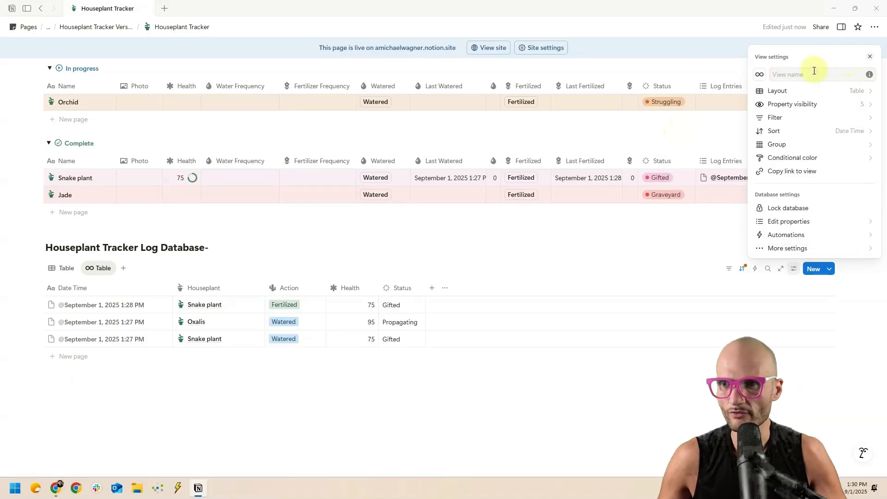
pyautogui.click(812, 73)
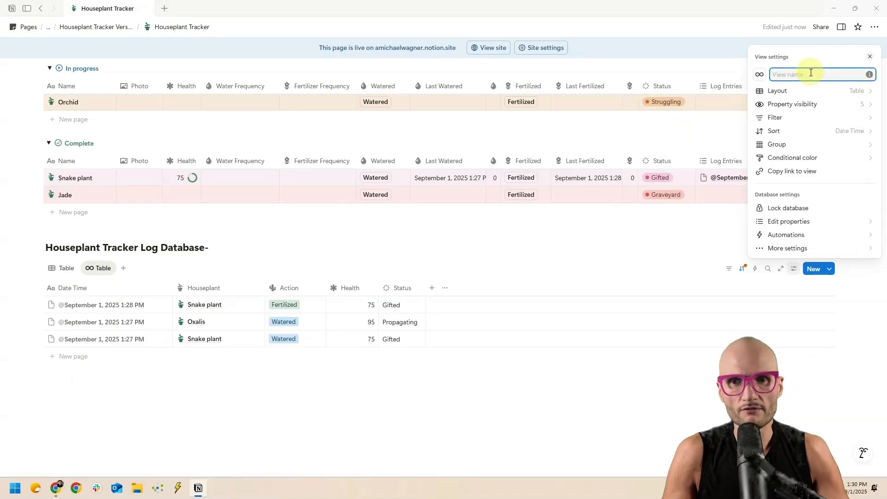
pyautogui.write('Ungroupe')
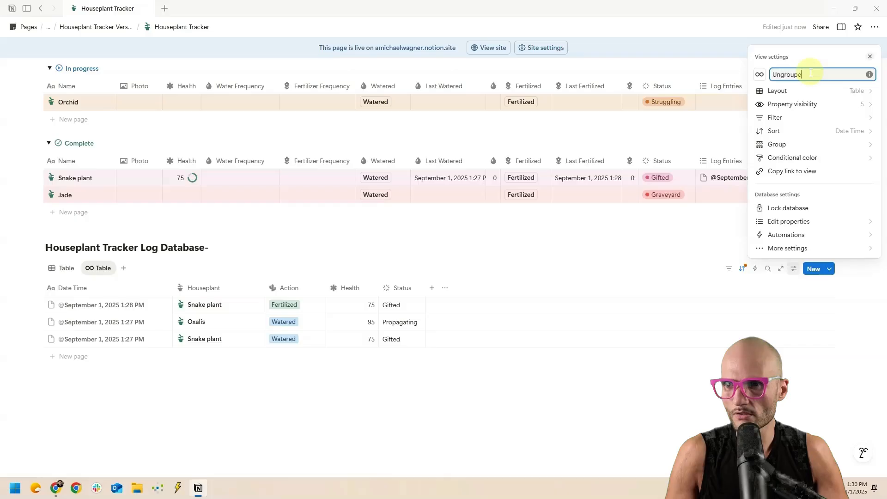
pyautogui.write('d')
# Name the first log view Grouped and give it a folder icon
pyautogui.click(62, 268)
pyautogui.click(56, 287)
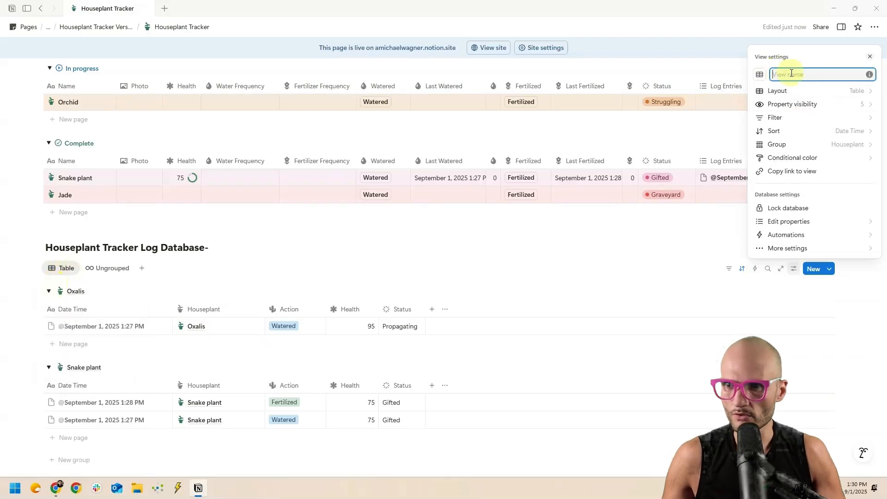
pyautogui.write('Grouped')
pyautogui.click(759, 74)
pyautogui.write('fold')
pyautogui.click(680, 138)
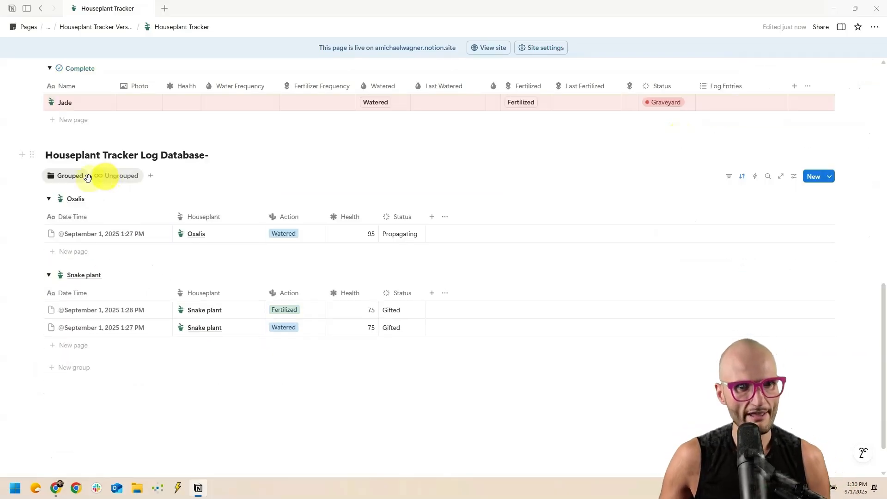
# Compare the Ungrouped and Grouped log views and review them alongside the houseplant table
pyautogui.click(119, 174)
pyautogui.click(70, 229)
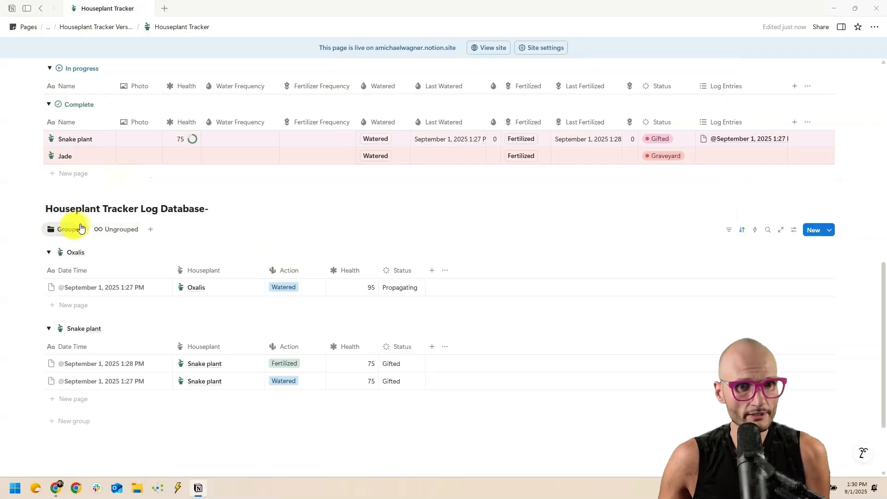
pyautogui.scroll(1, 166, 210)
pyautogui.scroll(4, 160, 212)
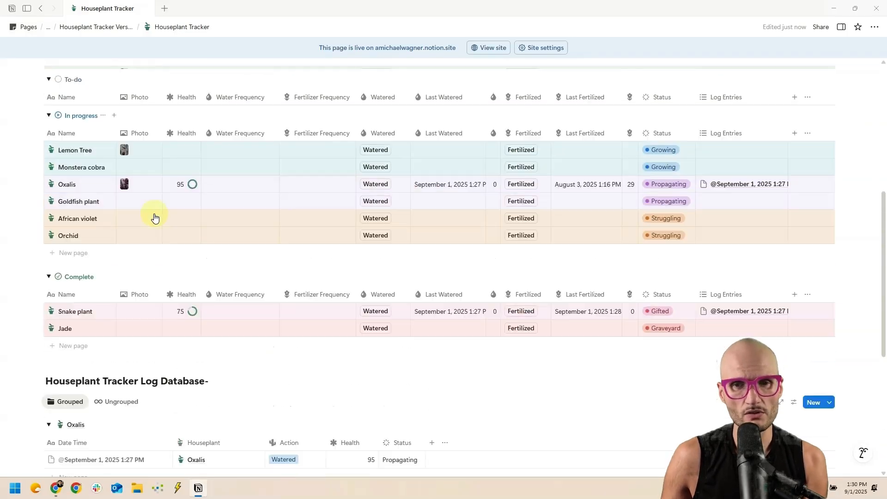
pyautogui.scroll(1, 119, 210)
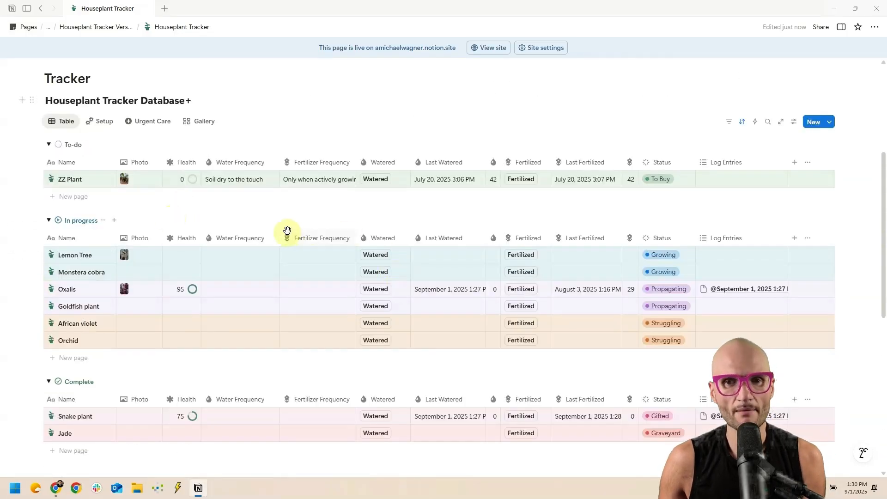
pyautogui.scroll(-6, 300, 202)
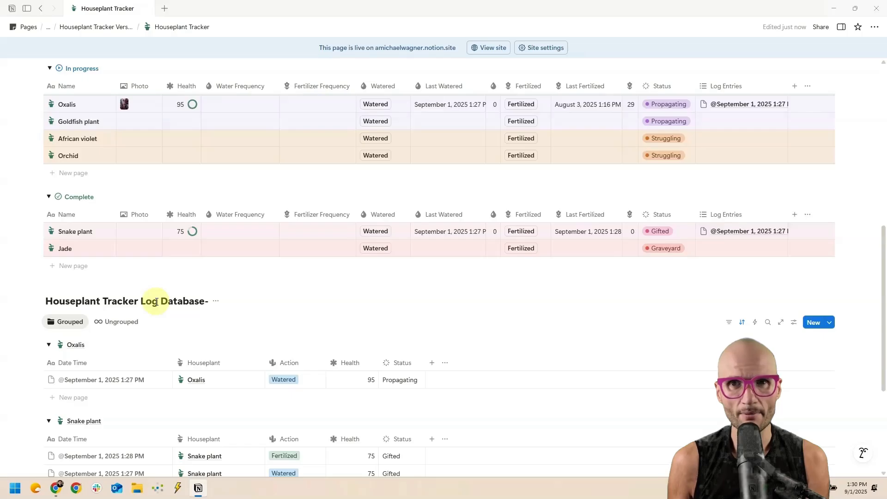
pyautogui.scroll(-2, 208, 293)
# Record a watering for the ZZ Plant and check its entry in the grouped log
pyautogui.scroll(6, 200, 300)
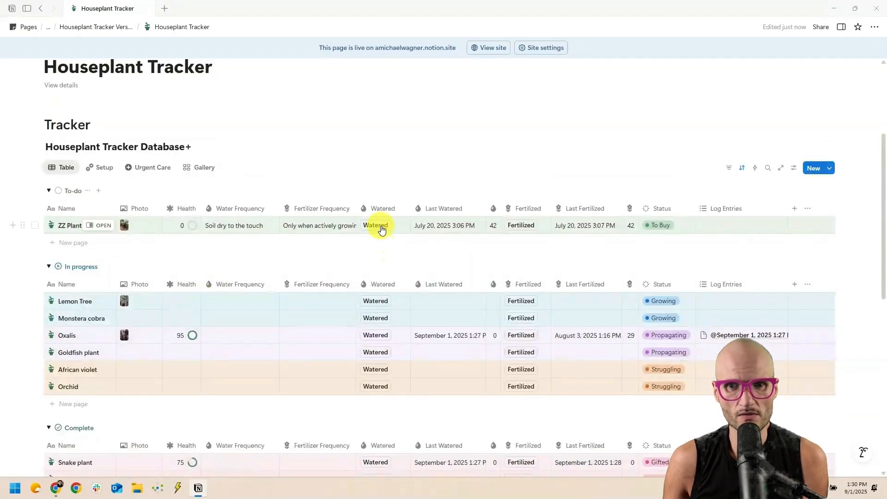
pyautogui.click(376, 226)
pyautogui.scroll(-8, 397, 254)
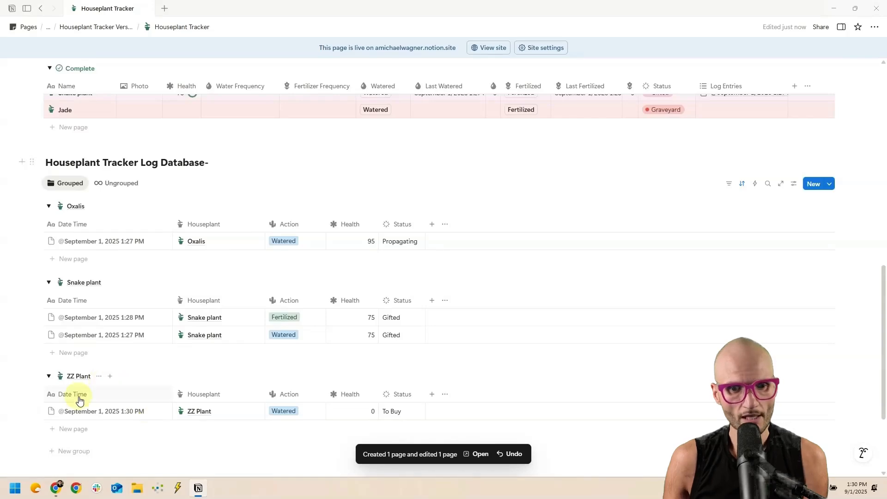
pyautogui.scroll(8, 80, 400)
pyautogui.scroll(-8, 263, 311)
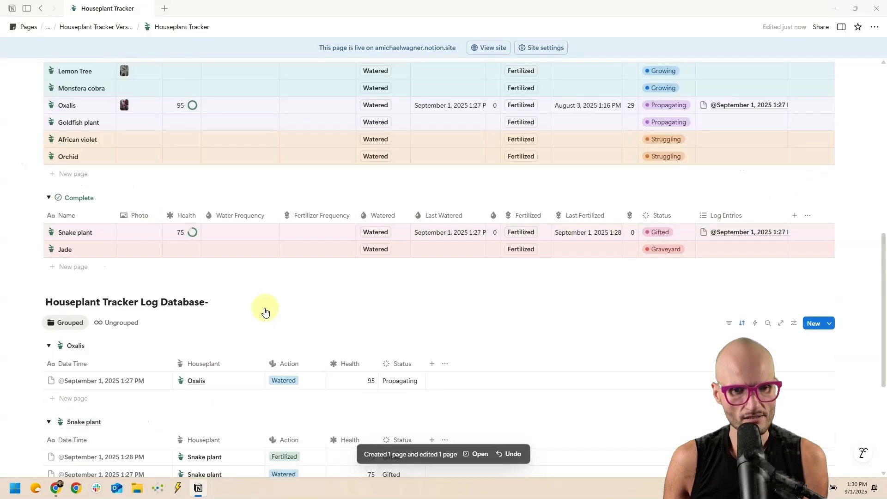
pyautogui.scroll(-1, 108, 415)
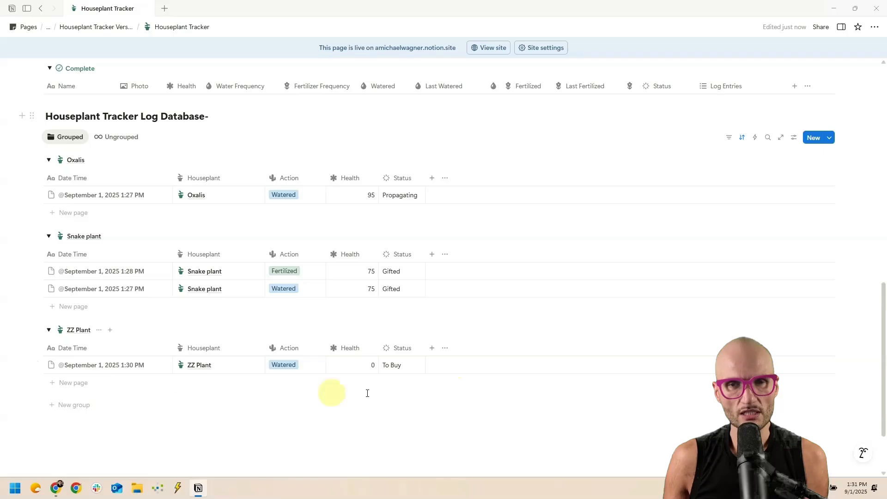
# Record two waterings and one fertilizing for the Snake plant and check its group in the log
pyautogui.scroll(7, 614, 380)
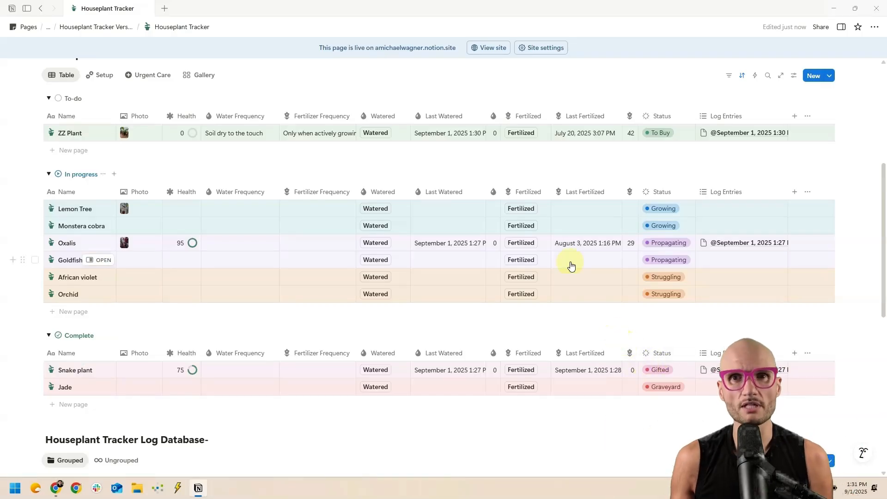
pyautogui.scroll(-5, 129, 277)
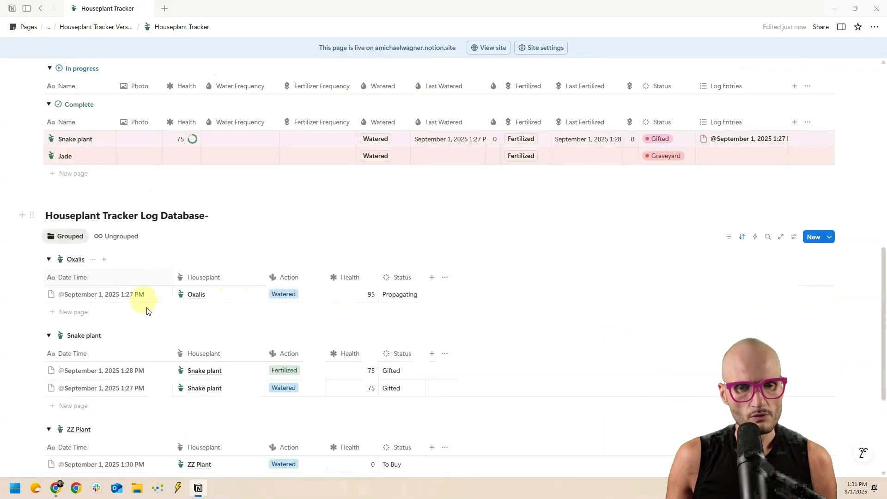
pyautogui.scroll(-1, 125, 356)
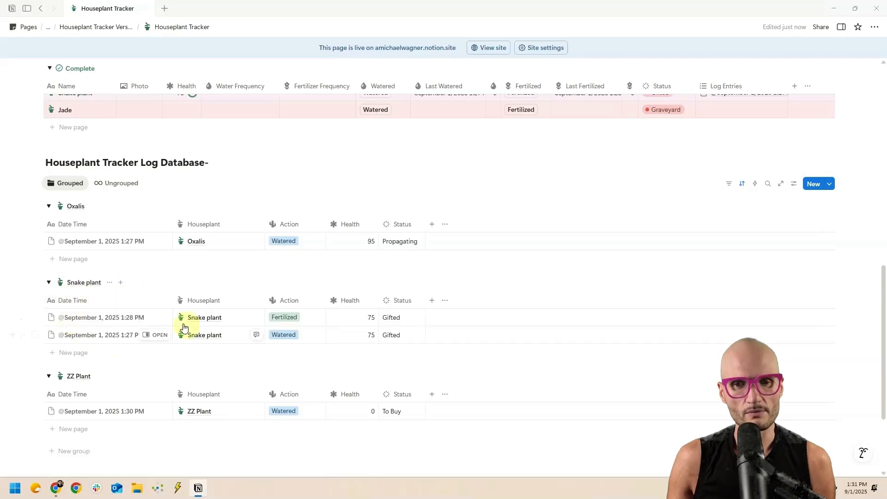
pyautogui.scroll(1, 127, 333)
pyautogui.scroll(7, 126, 331)
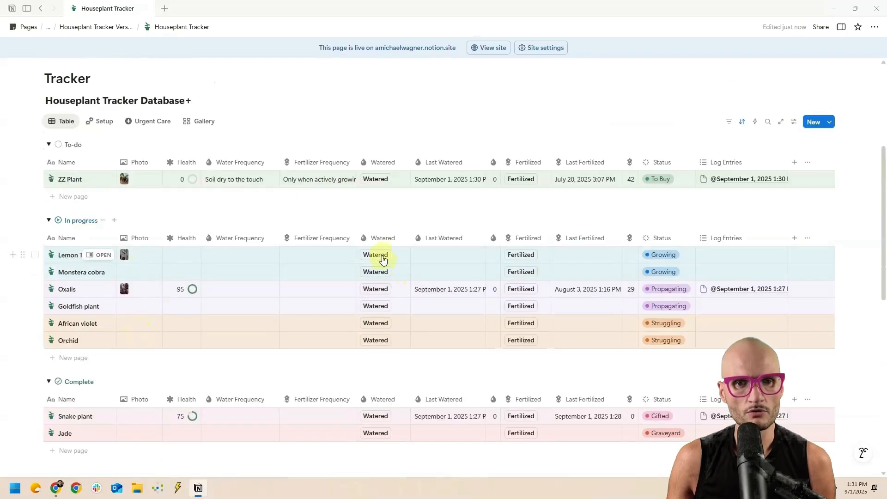
pyautogui.scroll(-2, 378, 324)
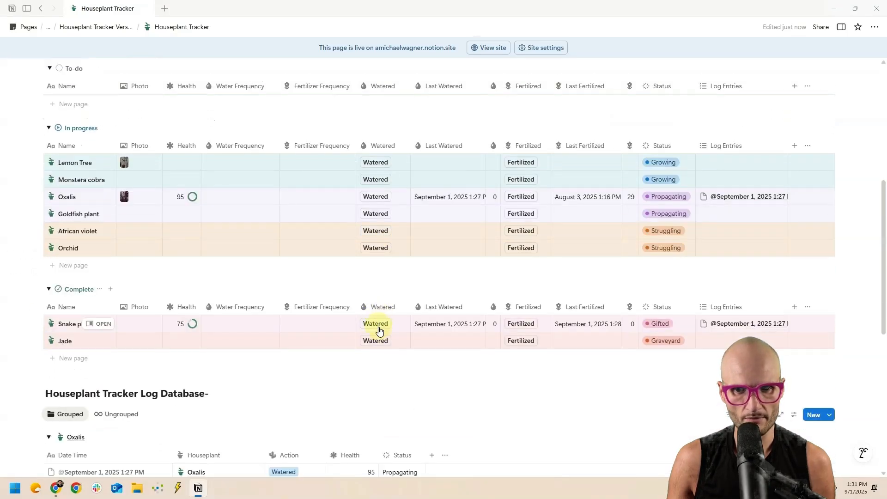
pyautogui.click(382, 324)
pyautogui.click(519, 323)
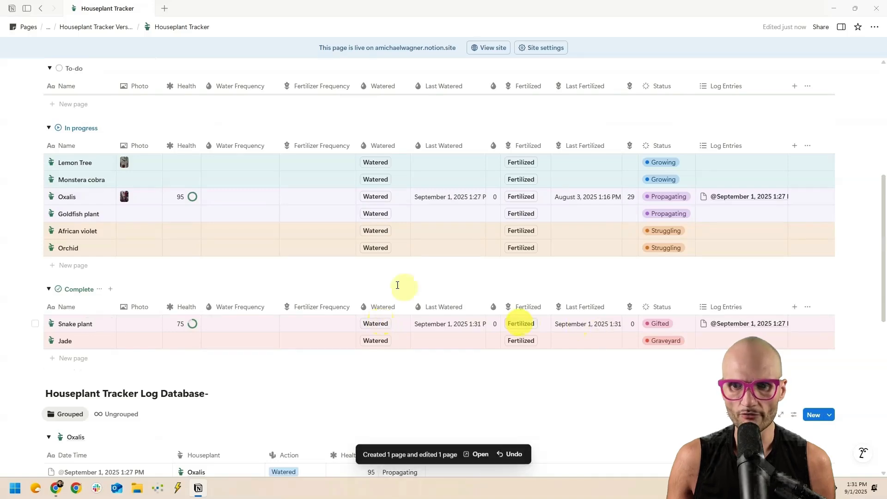
pyautogui.scroll(-5, 380, 275)
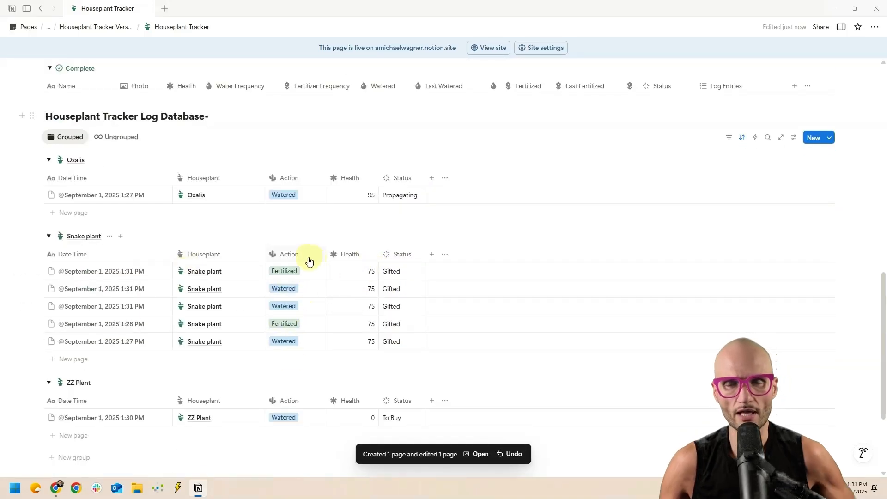
# Add a Count calculation to the Date Time column of the Grouped log view and review each plant's group
pyautogui.scroll(4, 393, 295)
pyautogui.scroll(4, 393, 296)
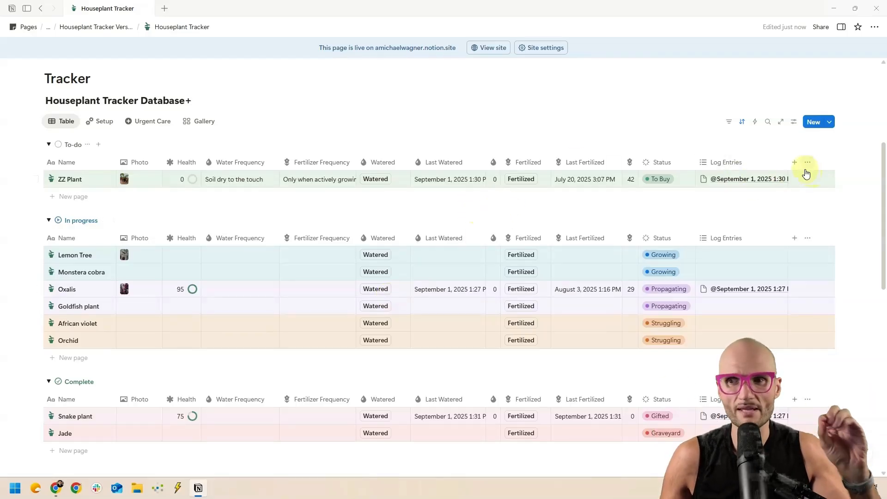
pyautogui.scroll(-1, 258, 309)
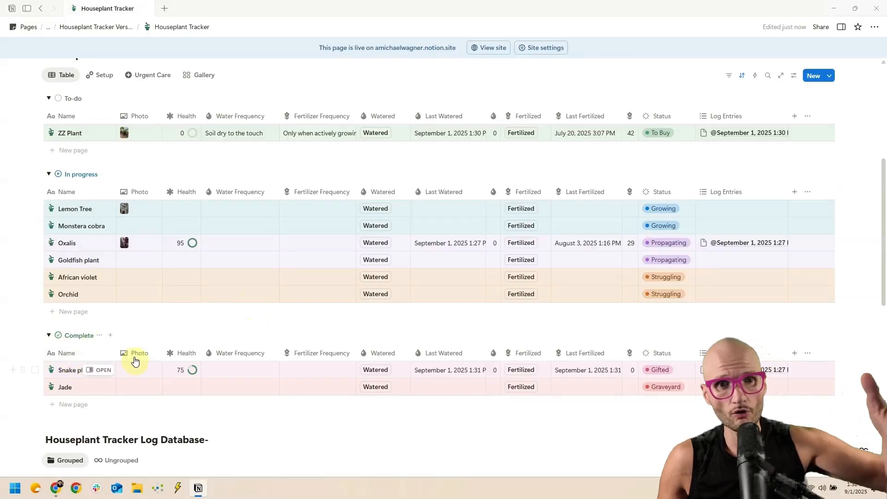
pyautogui.scroll(-2, 138, 259)
pyautogui.scroll(-2, 152, 241)
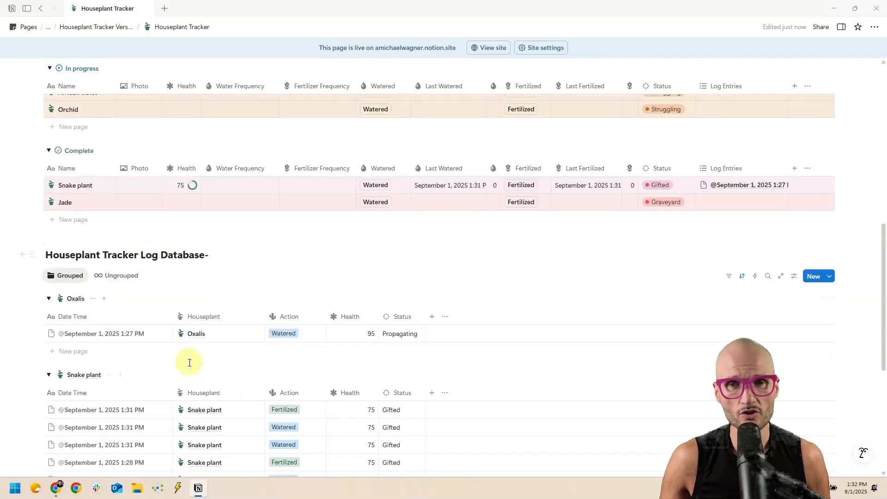
pyautogui.scroll(-2, 189, 364)
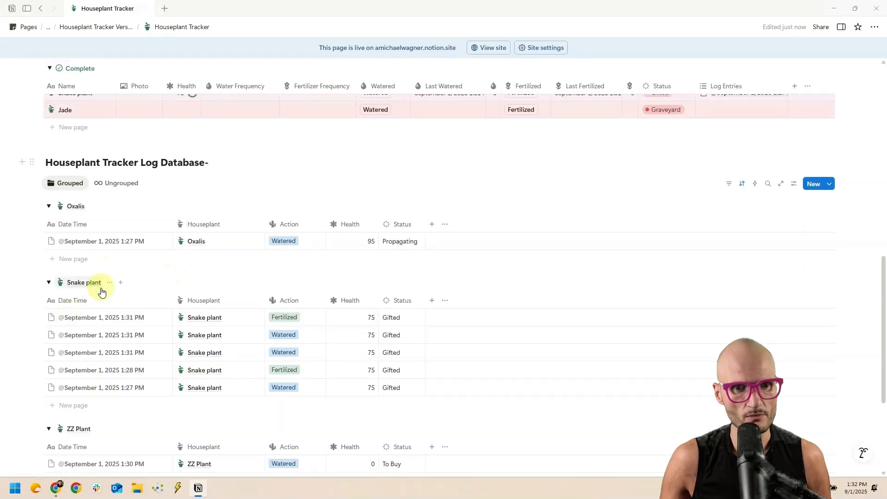
pyautogui.click(109, 303)
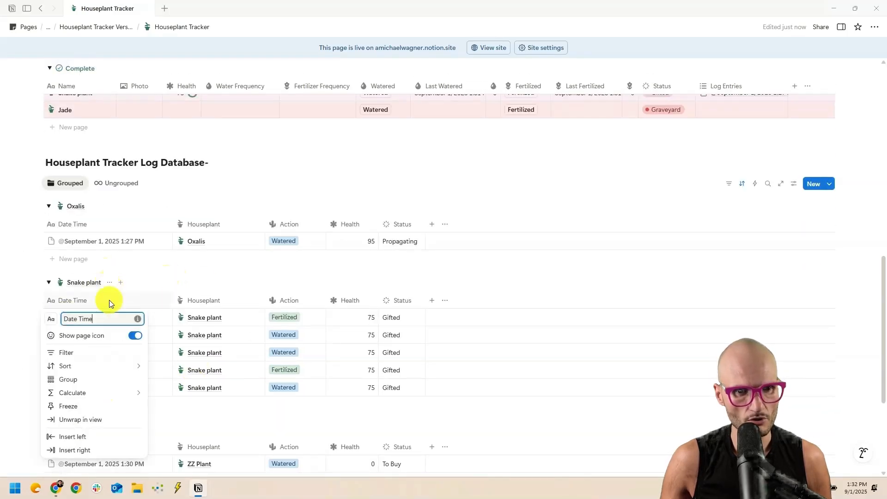
pyautogui.moveTo(102, 393)
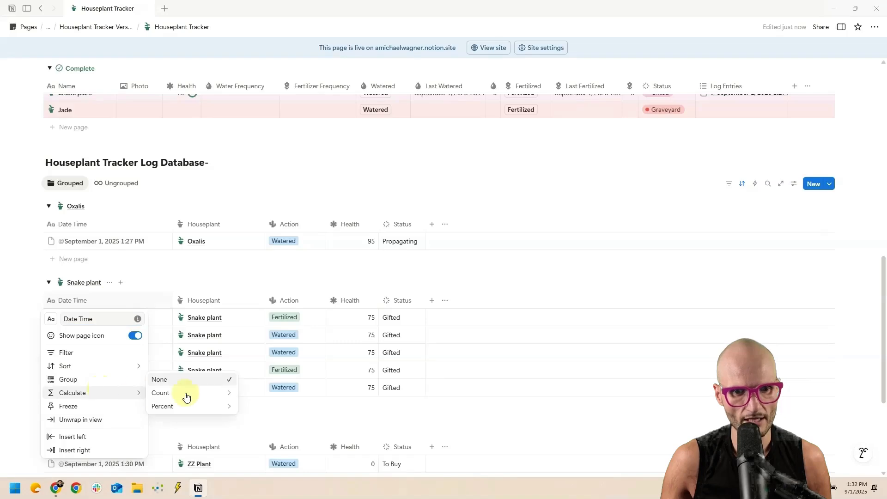
pyautogui.moveTo(186, 397)
pyautogui.click(283, 382)
pyautogui.scroll(-1, 89, 167)
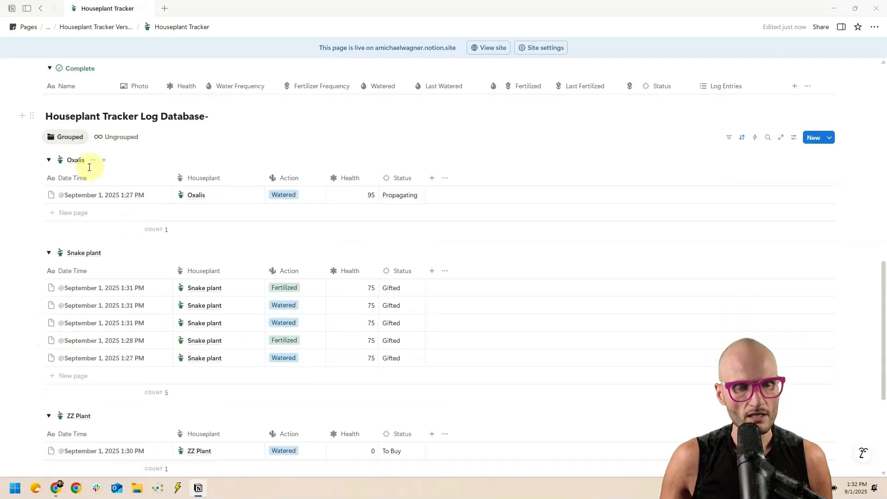
pyautogui.scroll(-2, 148, 261)
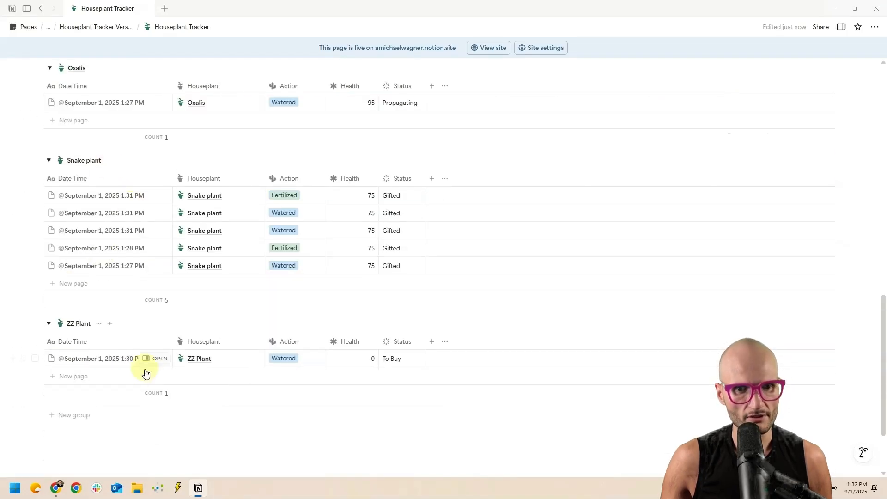
# Record a fertilizing for the ZZ Plant and check its log group and count
pyautogui.scroll(10, 148, 365)
pyautogui.click(521, 179)
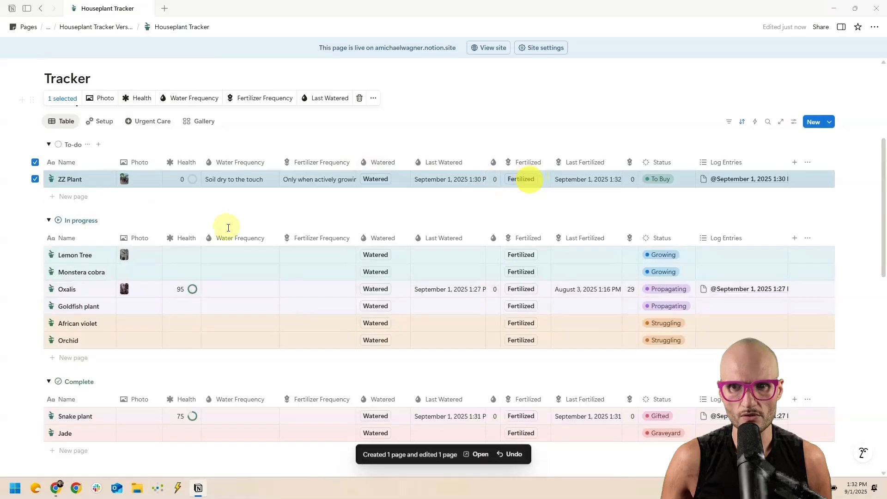
pyautogui.scroll(-15, 235, 238)
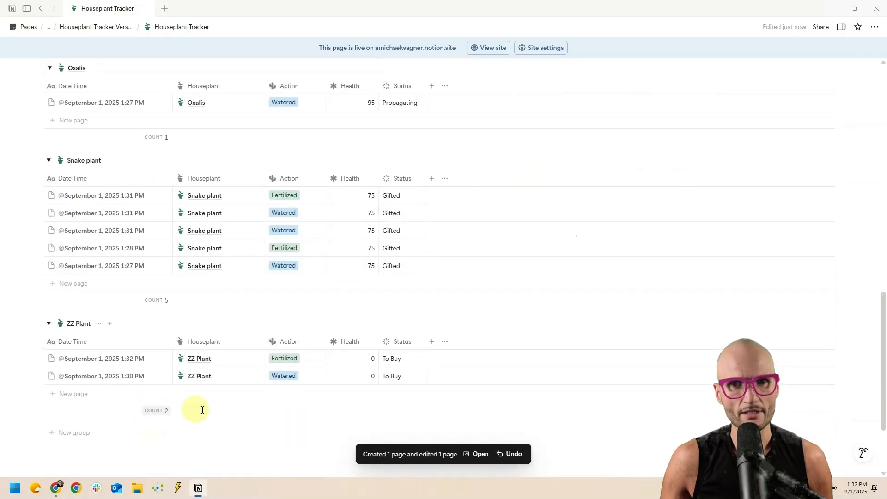
# Add a Rollup property after Log Entries in the Houseplant Tracker database
pyautogui.scroll(15, 203, 409)
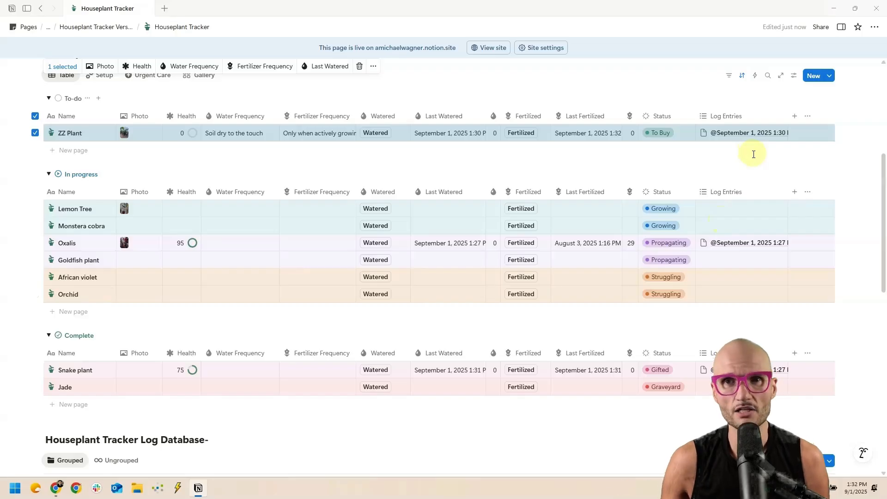
pyautogui.click(796, 119)
pyautogui.click(818, 304)
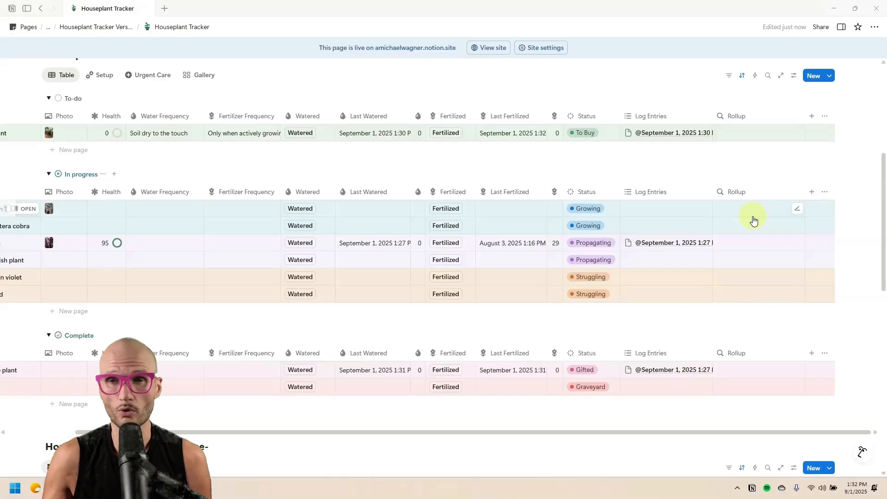
# Base the rollup on the Log Entries relation and review the properties available, keeping Date Time
pyautogui.click(796, 372)
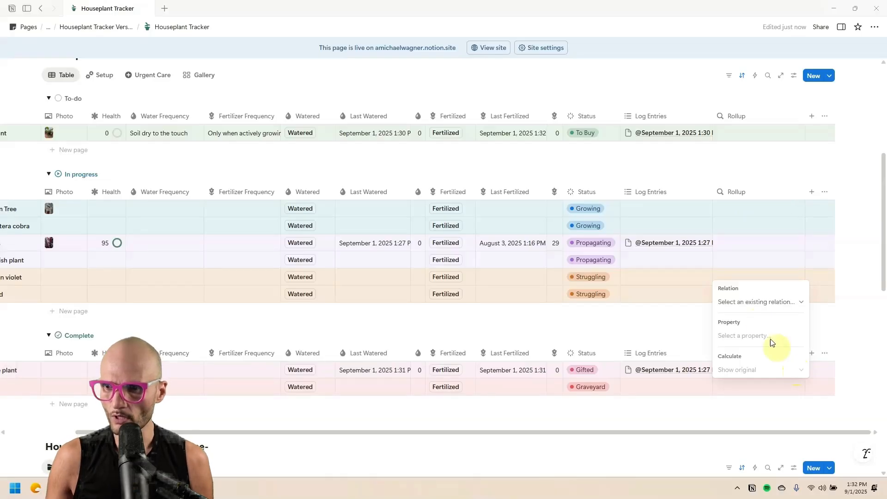
pyautogui.click(752, 302)
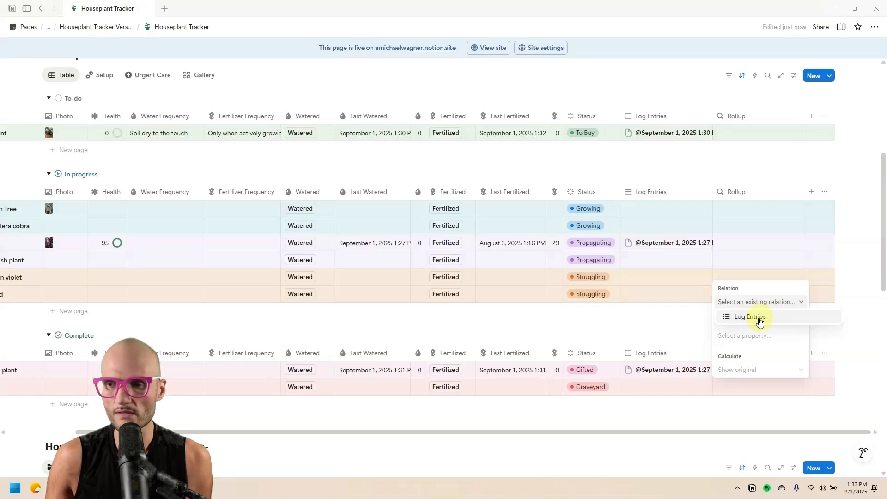
pyautogui.click(759, 318)
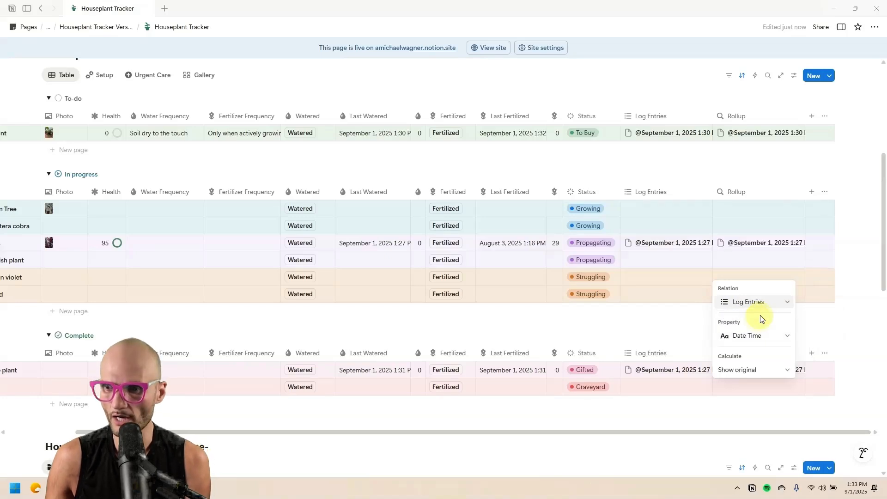
pyautogui.click(749, 339)
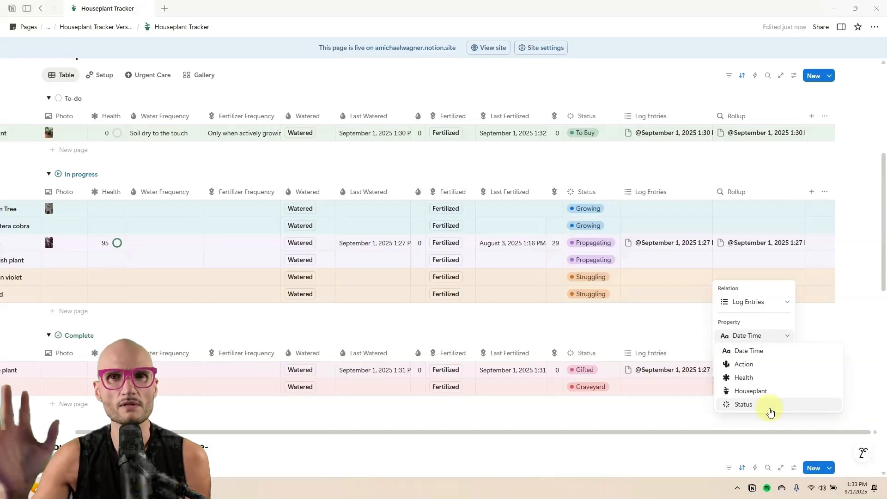
pyautogui.press('Escape')
# Set the rollup's calculation to Count all
pyautogui.click(760, 368)
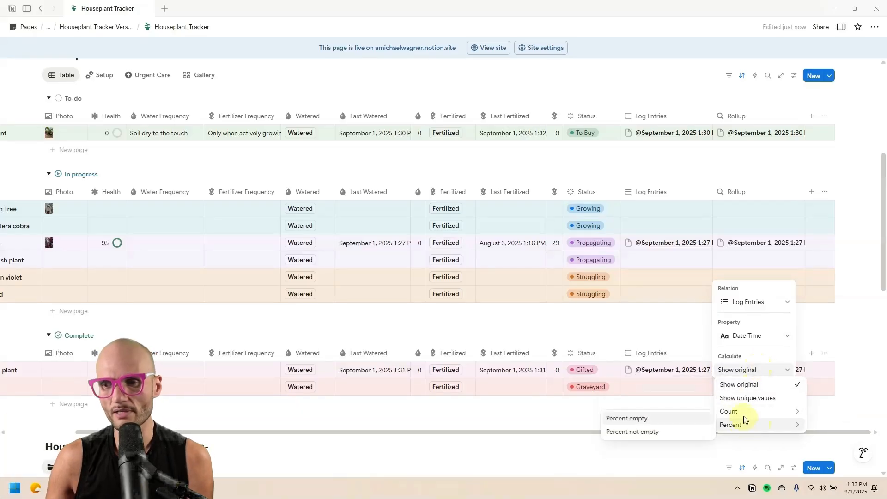
pyautogui.click(739, 350)
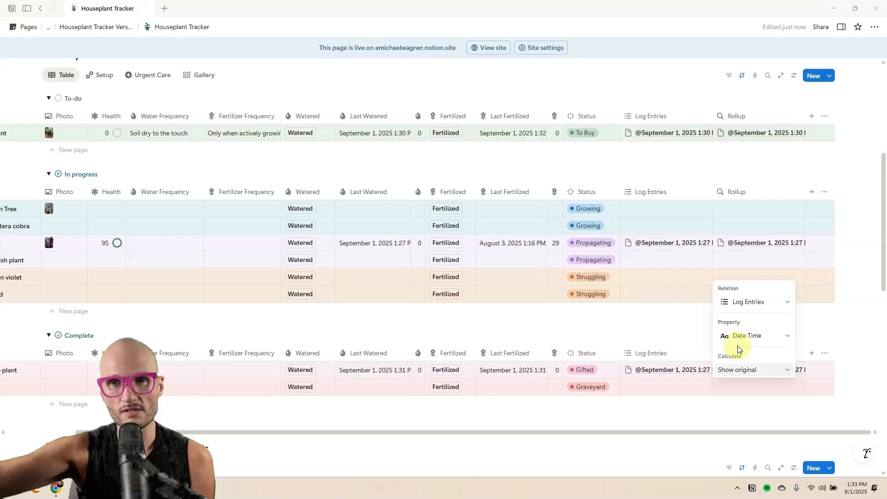
pyautogui.click(740, 372)
pyautogui.moveTo(737, 411)
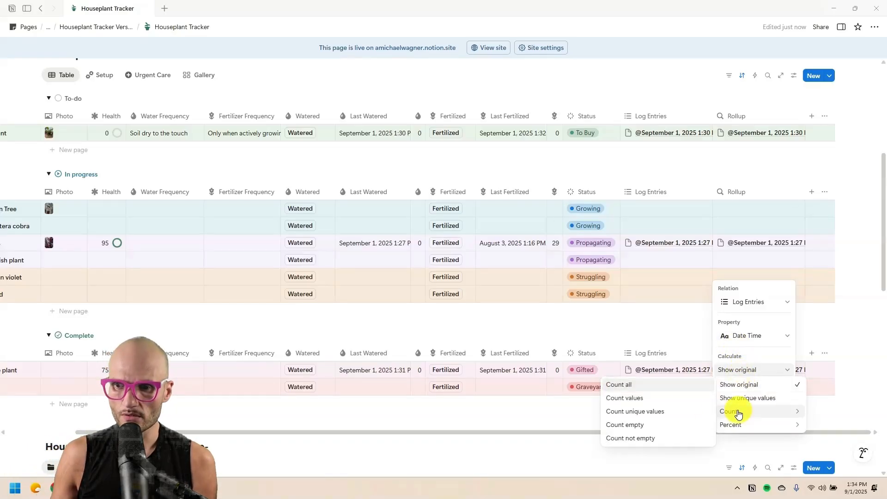
pyautogui.click(621, 385)
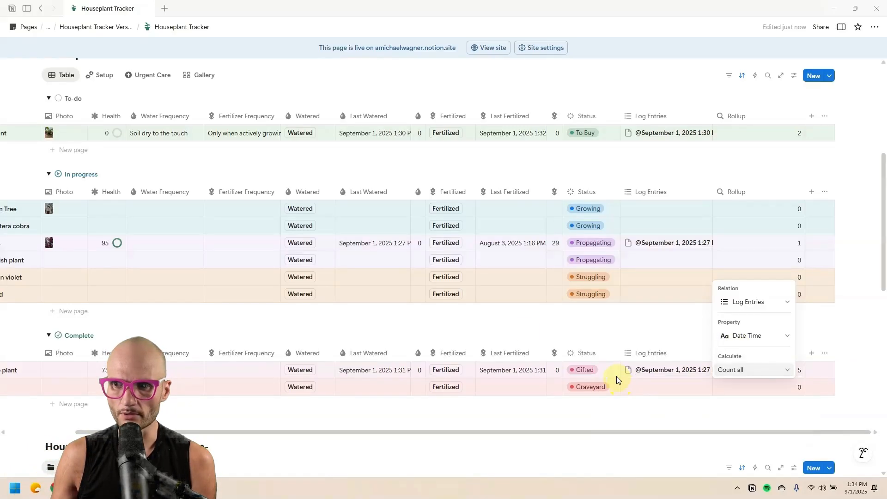
pyautogui.click(380, 323)
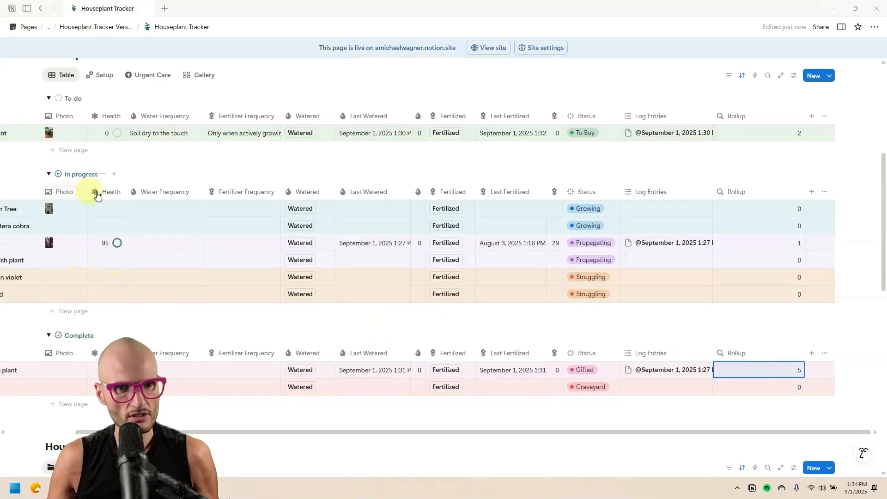
# Freeze the Name column in the Houseplant Tracker Database table
pyautogui.hscroll(-3, 142, 206)
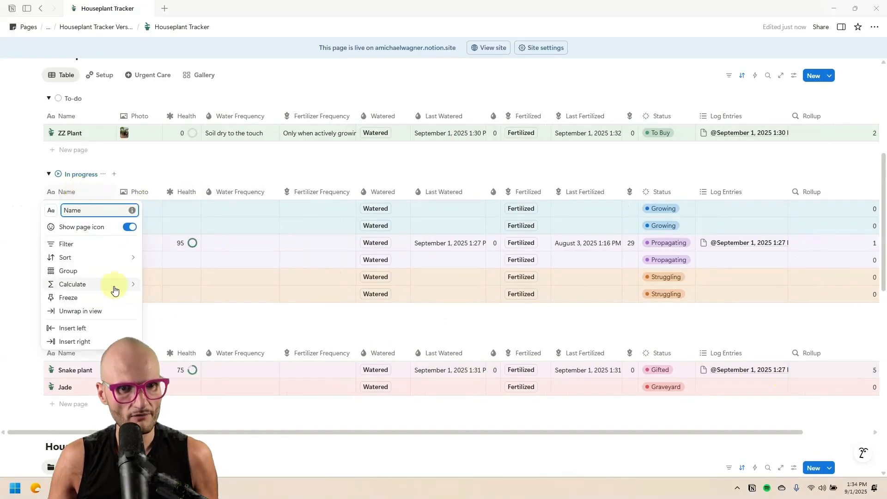
pyautogui.click(101, 296)
pyautogui.hscroll(2, 639, 277)
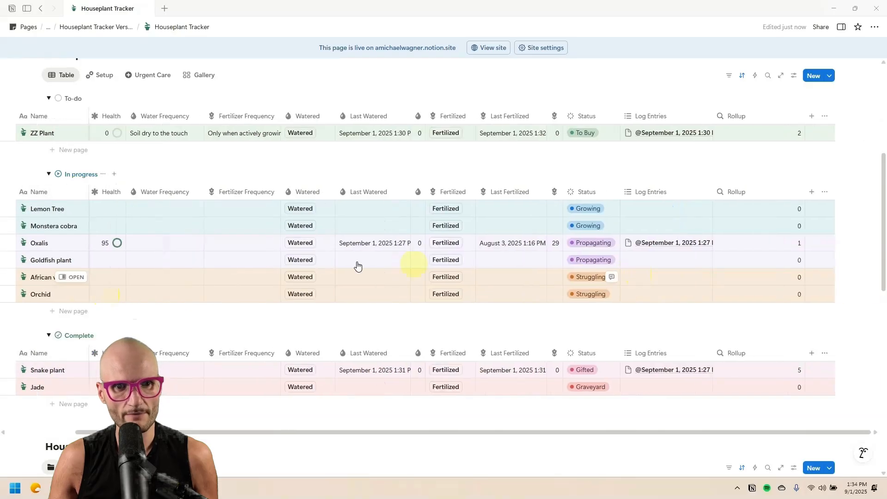
# Compare each plant's rollup count with its group in the Houseplant Tracker Log Database
pyautogui.scroll(3, 563, 297)
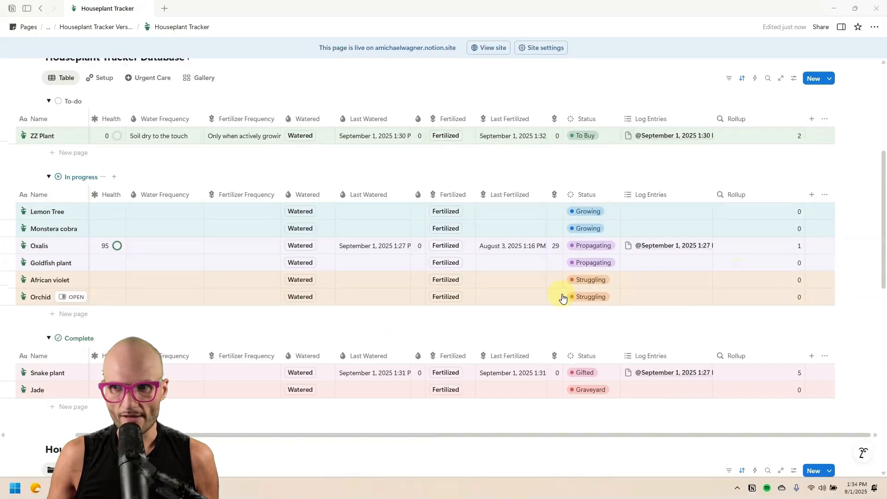
pyautogui.scroll(-8, 138, 261)
pyautogui.scroll(-3, 129, 263)
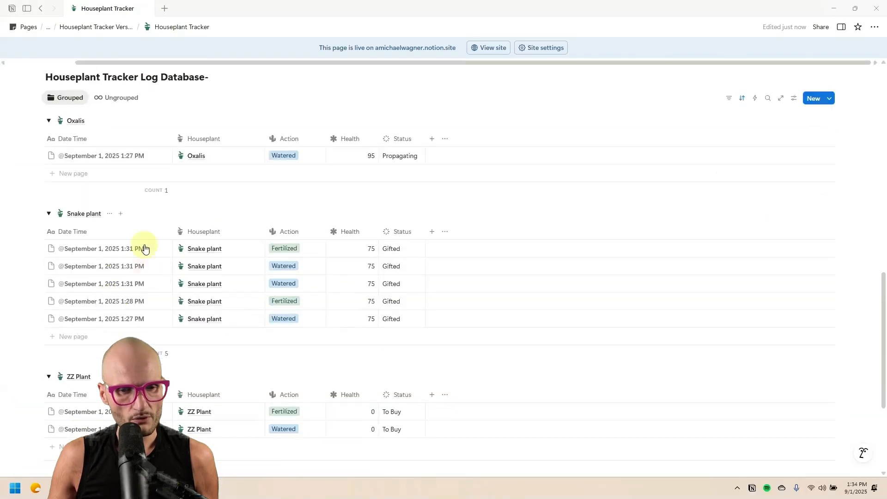
pyautogui.scroll(5, 234, 372)
pyautogui.scroll(3, 231, 375)
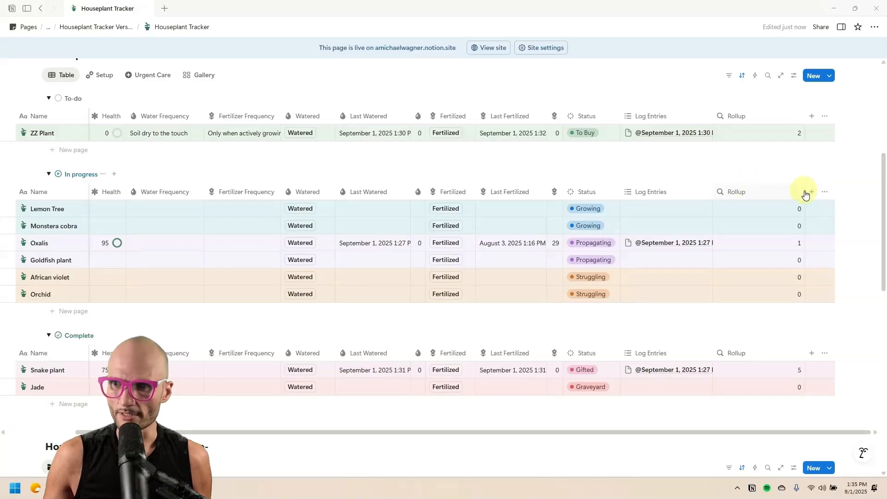
# Narrow the Rollup column and add a Formula property after it
pyautogui.moveTo(797, 191); pyautogui.dragTo(736, 195)
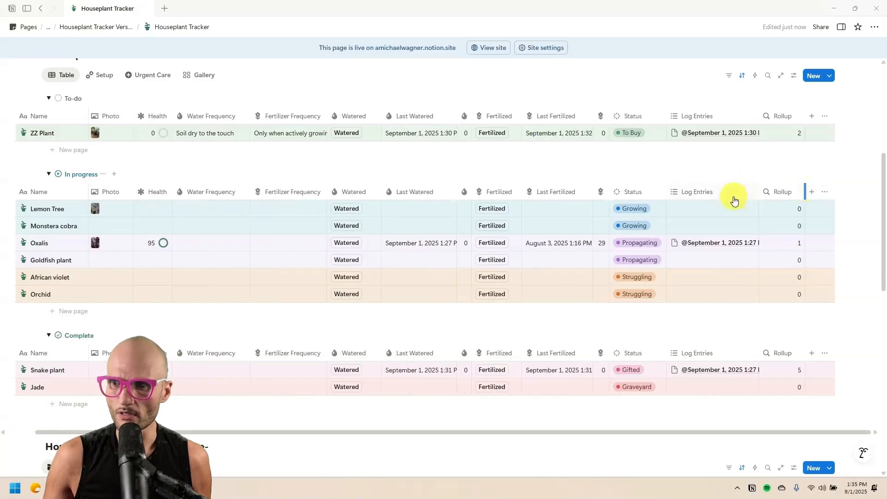
pyautogui.click(813, 194)
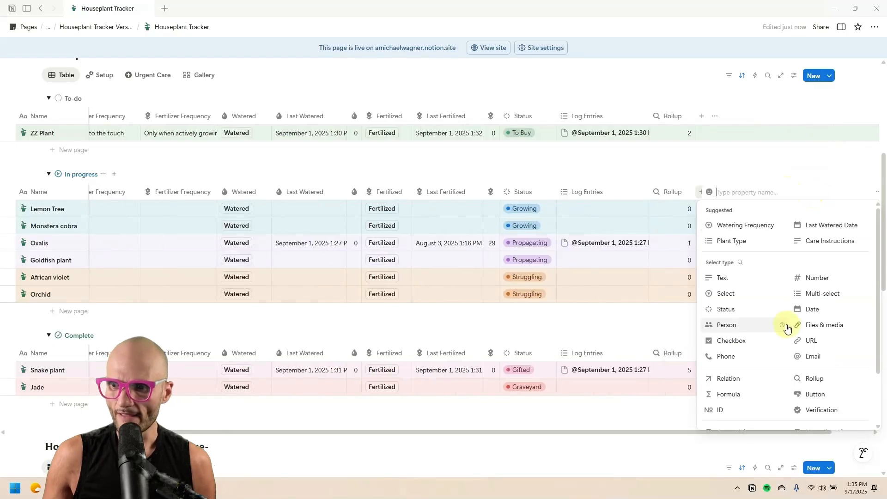
pyautogui.click(729, 394)
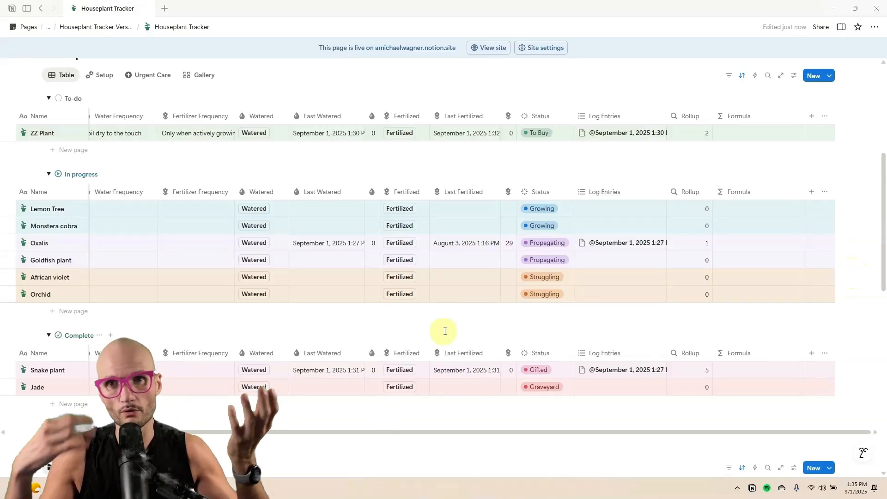
# Have AI write the formula from "via our log entries relation, count the related entries where the Action property is "Watered"" and save it
pyautogui.click(751, 211)
pyautogui.click(560, 253)
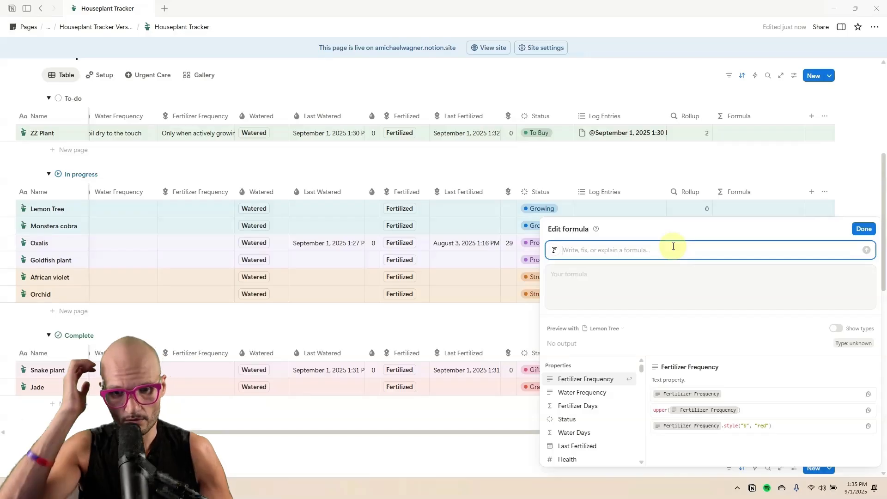
pyautogui.write('via our')
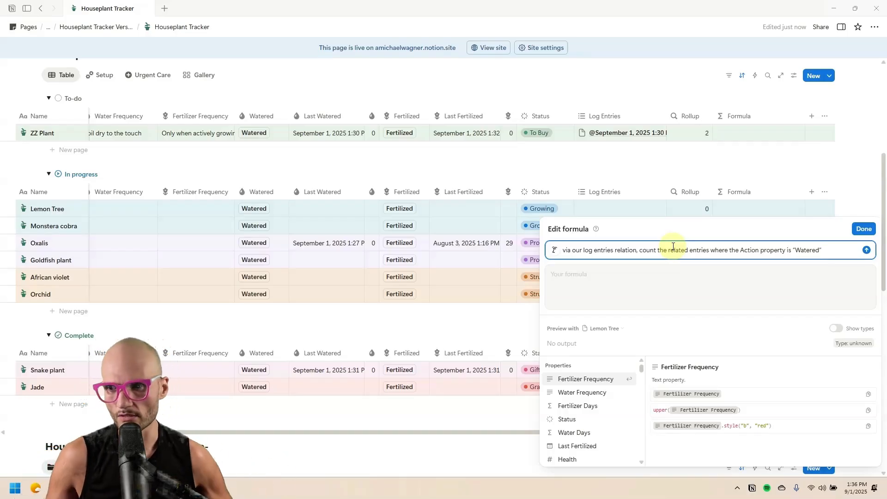
pyautogui.click(866, 250)
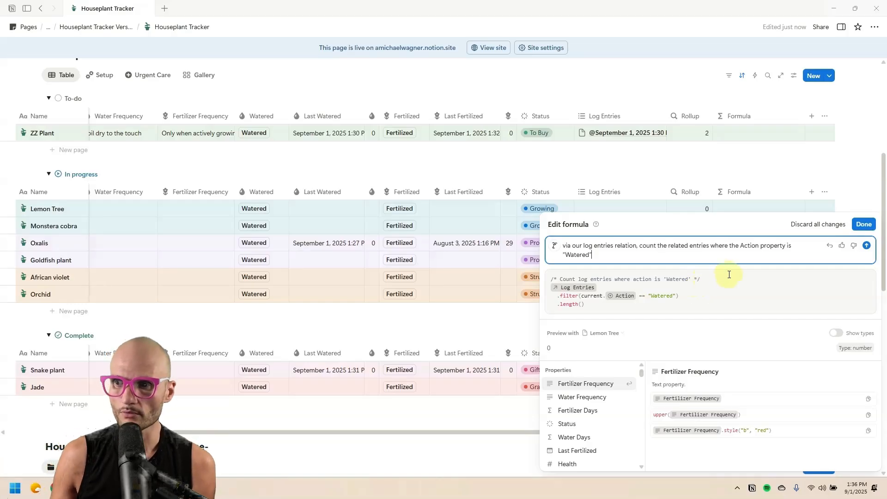
pyautogui.click(863, 224)
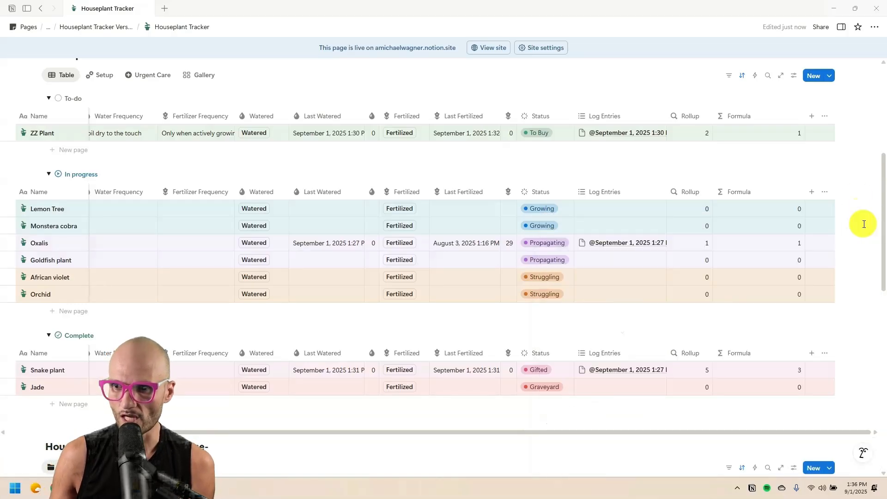
# Review the generated code of the new Formula property that counts Watered log entries
pyautogui.click(739, 192)
pyautogui.click(739, 227)
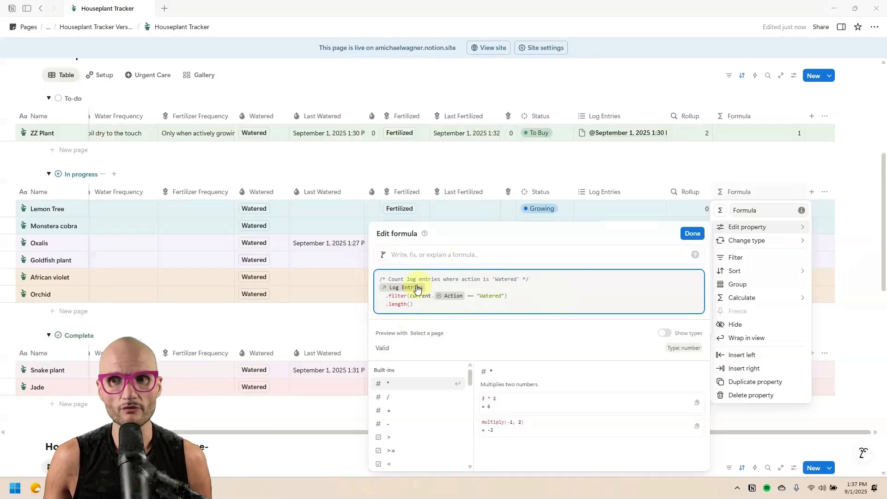
pyautogui.click(697, 237)
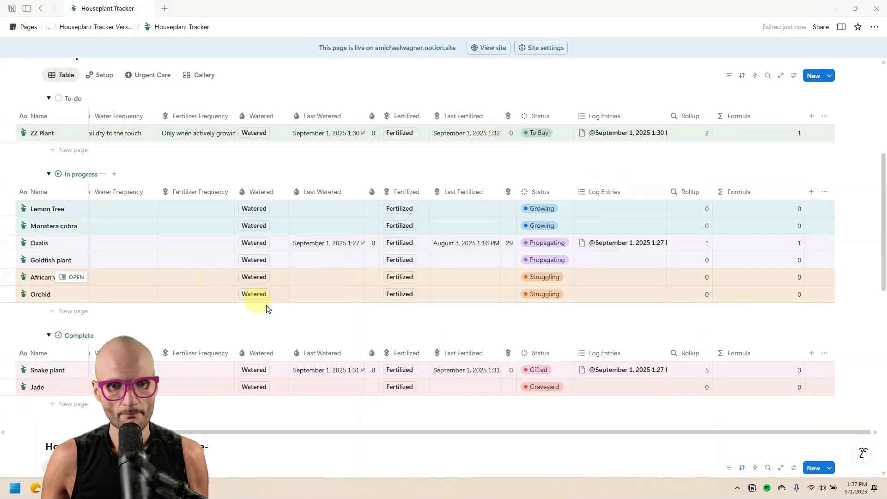
# Check the Snake plant's log group and record another watering for the plant
pyautogui.scroll(-6, 295, 319)
pyautogui.scroll(-2, 211, 311)
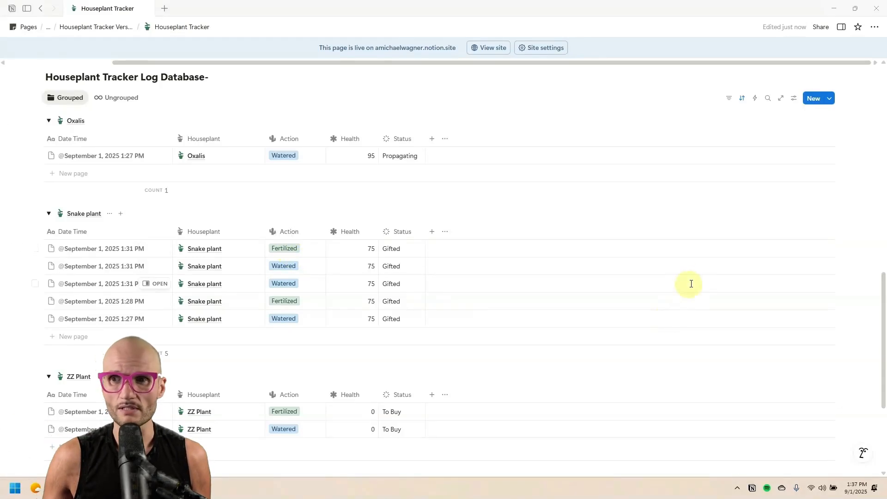
pyautogui.scroll(5, 699, 277)
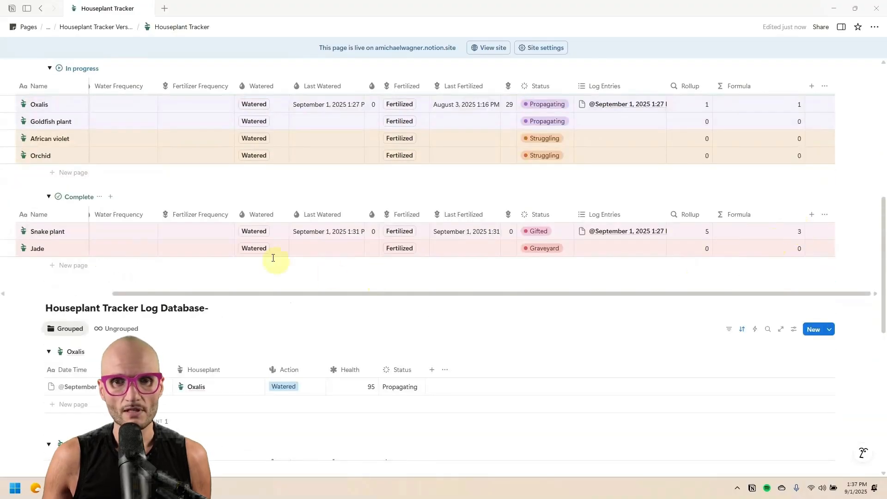
pyautogui.click(254, 231)
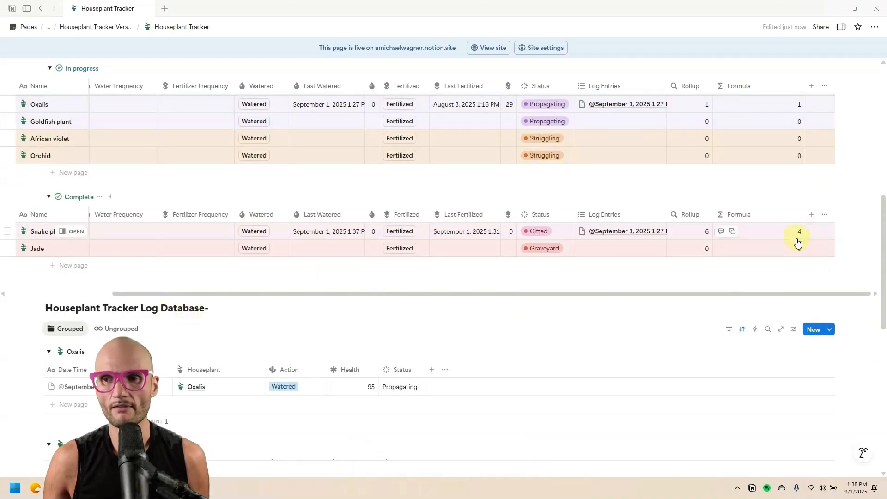
# Duplicate the Formula property that counts waterings
pyautogui.hscroll(-1, 785, 217)
pyautogui.click(776, 215)
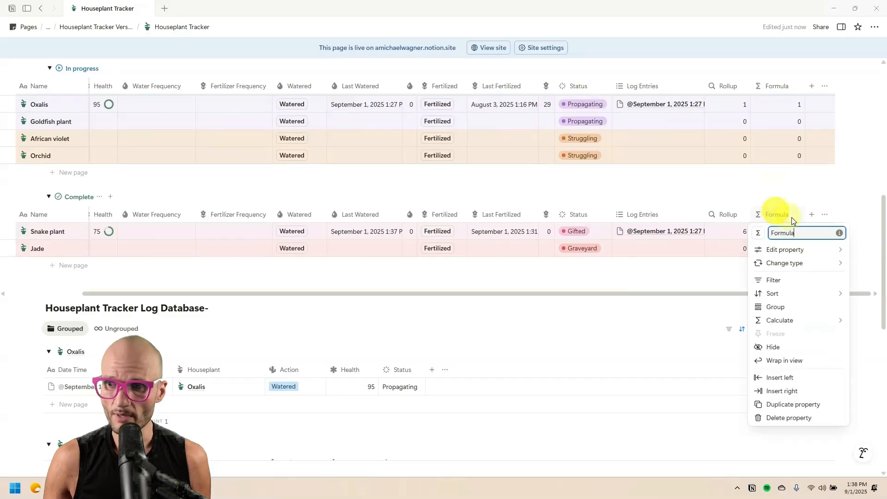
pyautogui.click(800, 404)
pyautogui.hscroll(1, 785, 213)
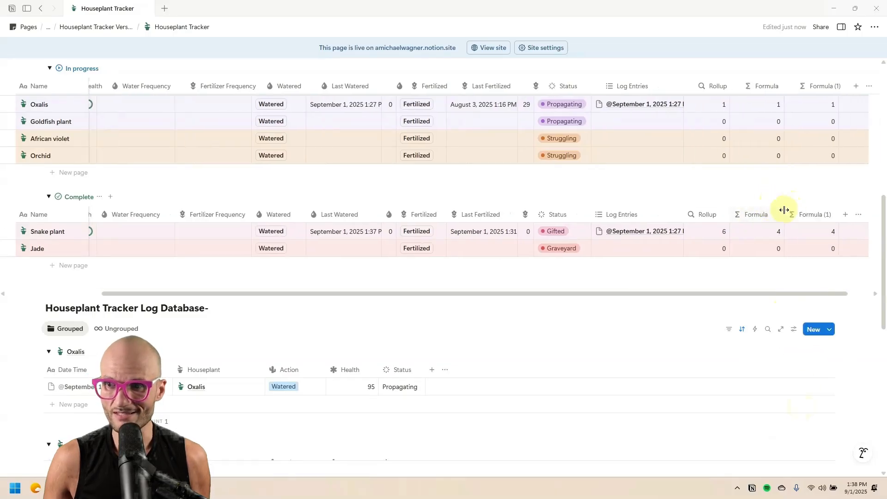
# Change the duplicated formula's filter condition so it counts log entries whose Action is "Fertilized"
pyautogui.click(766, 214)
pyautogui.moveTo(801, 251)
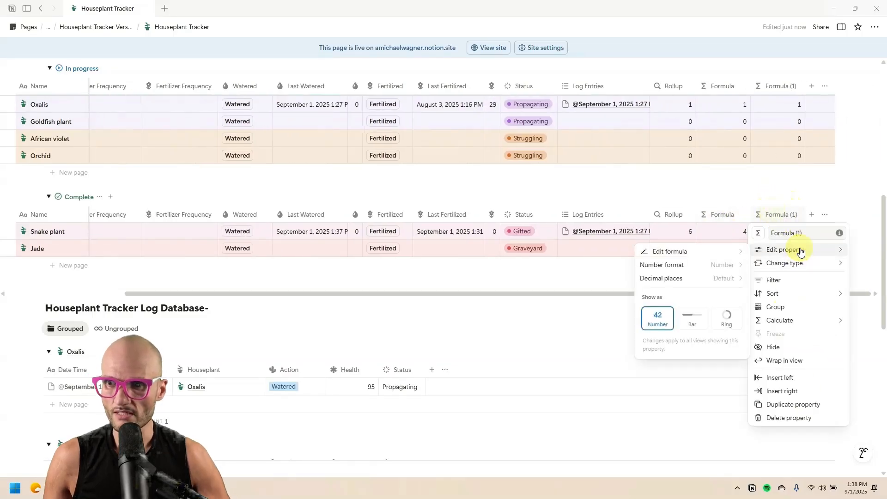
pyautogui.click(694, 251)
pyautogui.doubleClick(526, 295)
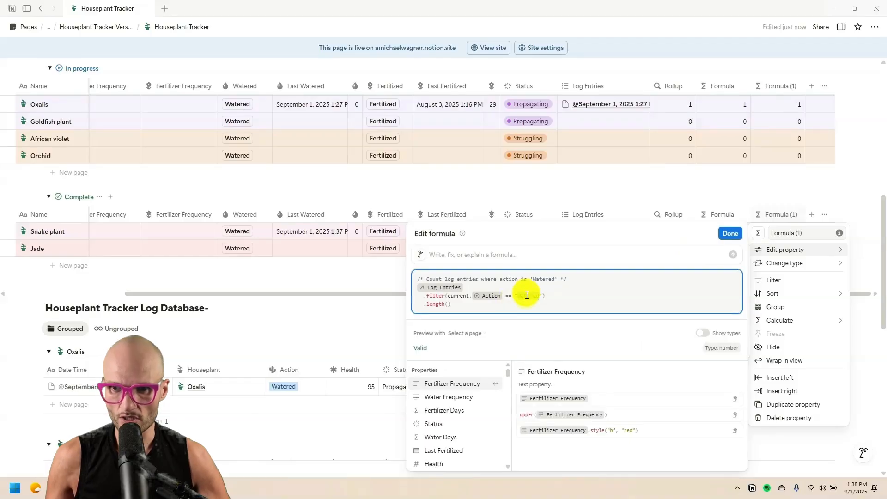
pyautogui.write('Fertiliz')
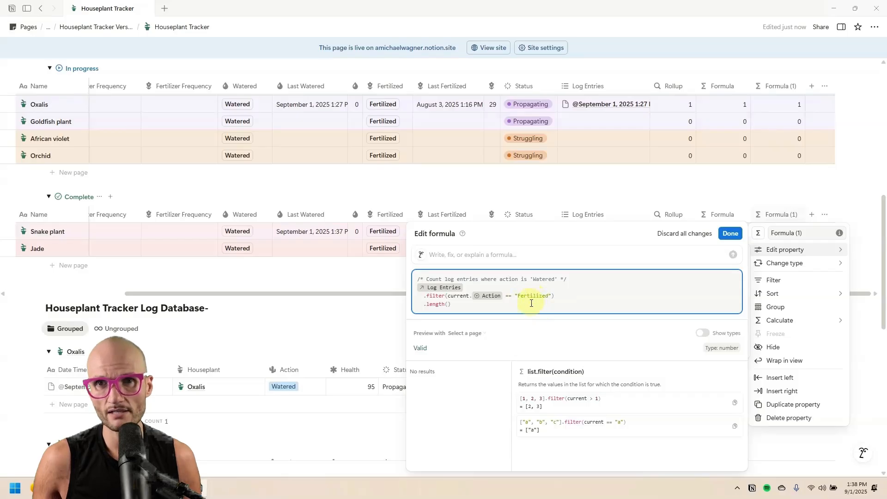
pyautogui.click(730, 233)
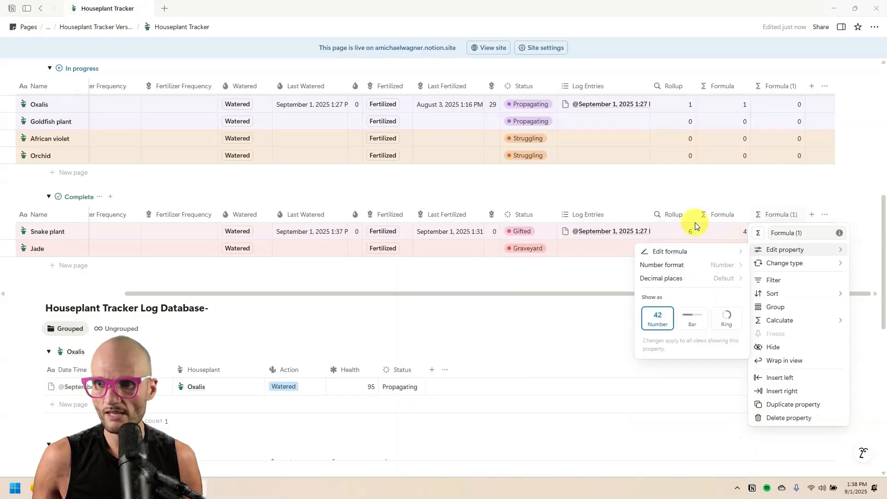
pyautogui.click(674, 199)
# Rename the original Formula property "# Watered"
pyautogui.click(722, 214)
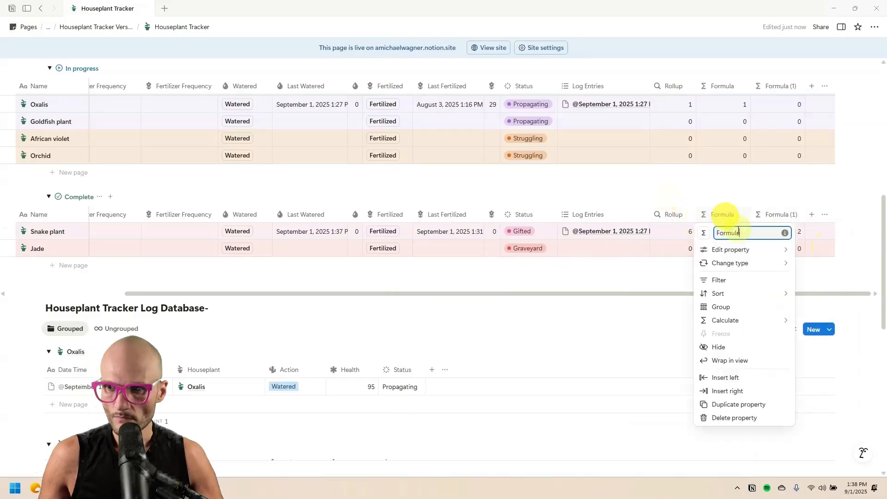
pyautogui.write('#')
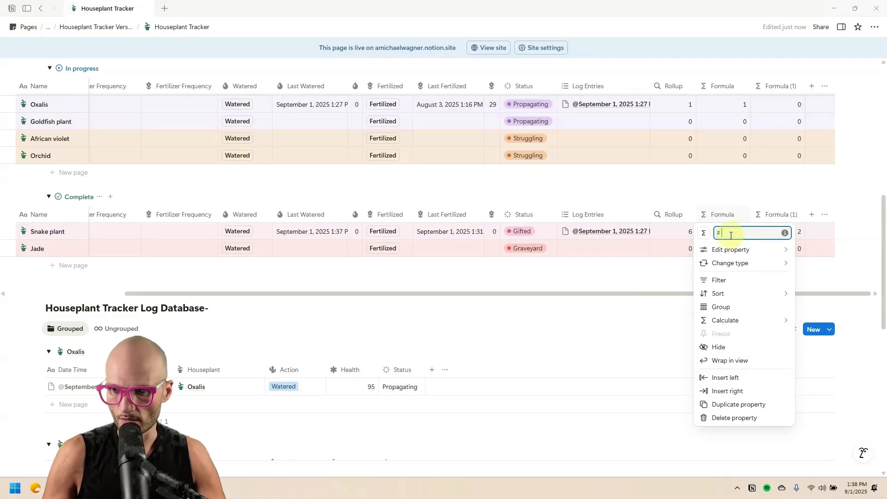
pyautogui.write(' Watered')
pyautogui.press('Return')
# Rename the duplicated Formula (1) property "# Fertilized" and give it the flower icon used by the other fertilizer properties
pyautogui.click(785, 214)
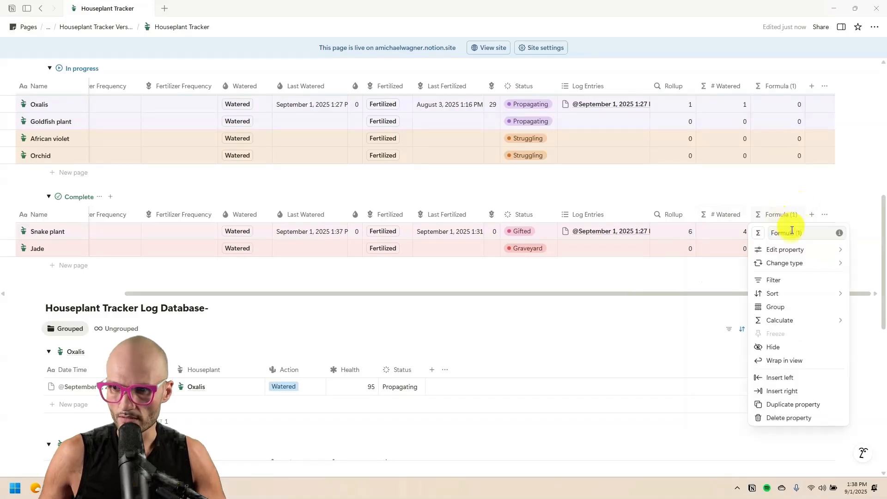
pyautogui.write('# Fert')
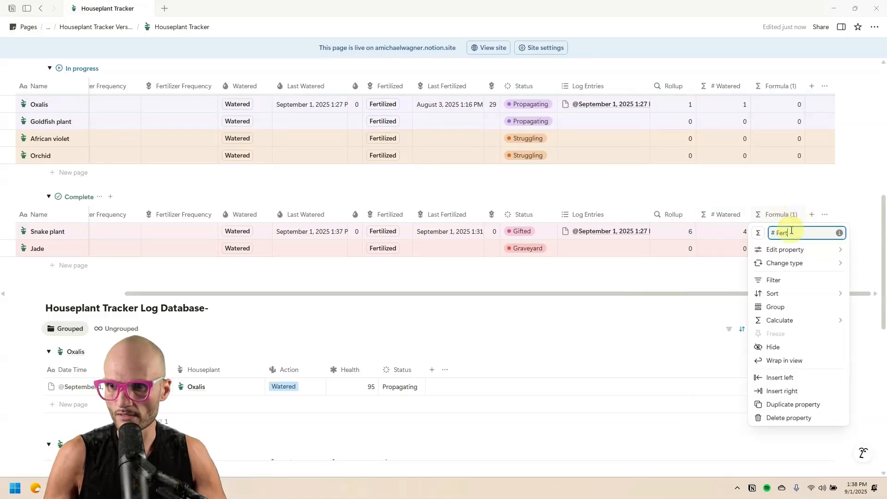
pyautogui.write('ilized')
pyautogui.click(758, 233)
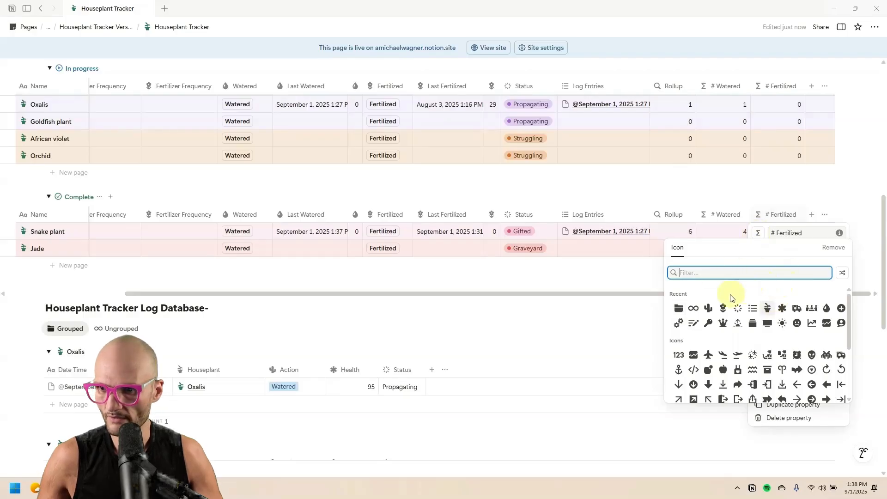
pyautogui.click(723, 308)
# Change the icon of the "# Watered" property to the water drop
pyautogui.click(710, 213)
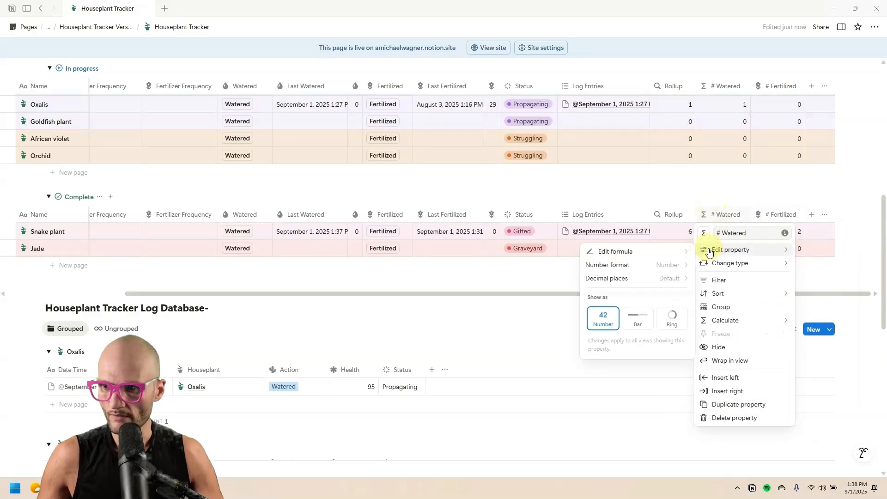
pyautogui.click(705, 234)
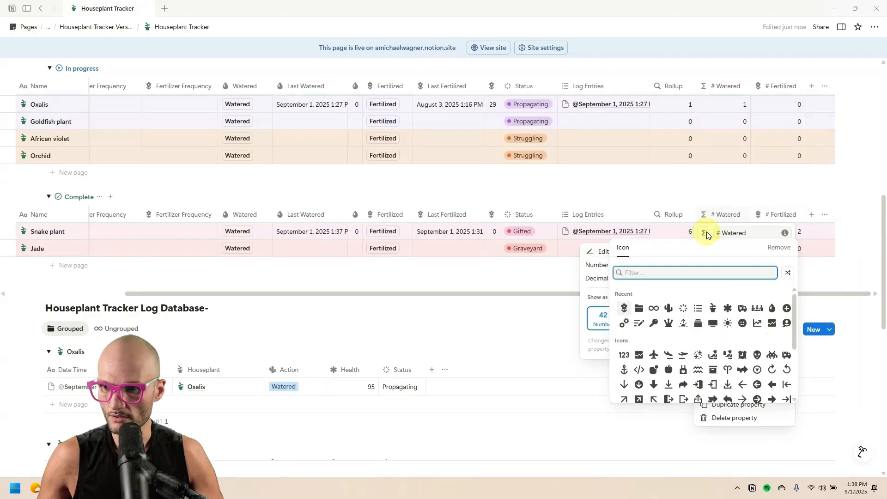
pyautogui.click(771, 308)
pyautogui.click(702, 198)
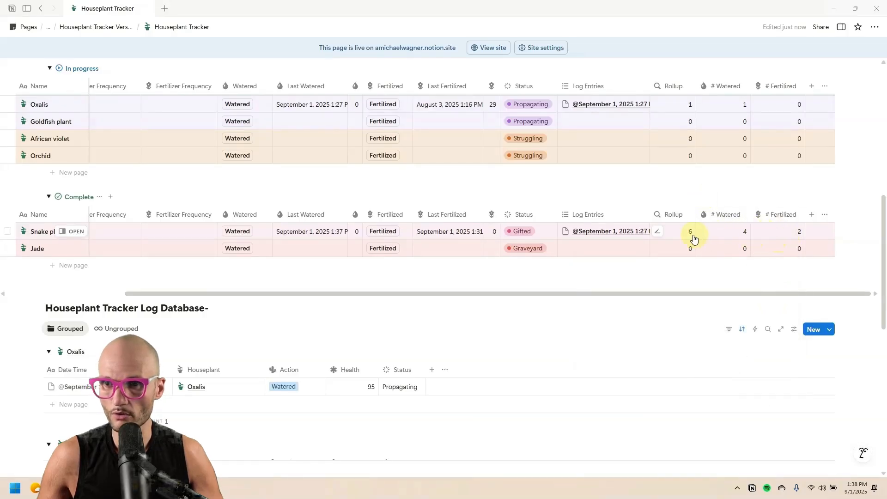
# Delete the Rollup property from the houseplant database and confirm its removal from all views
pyautogui.click(673, 215)
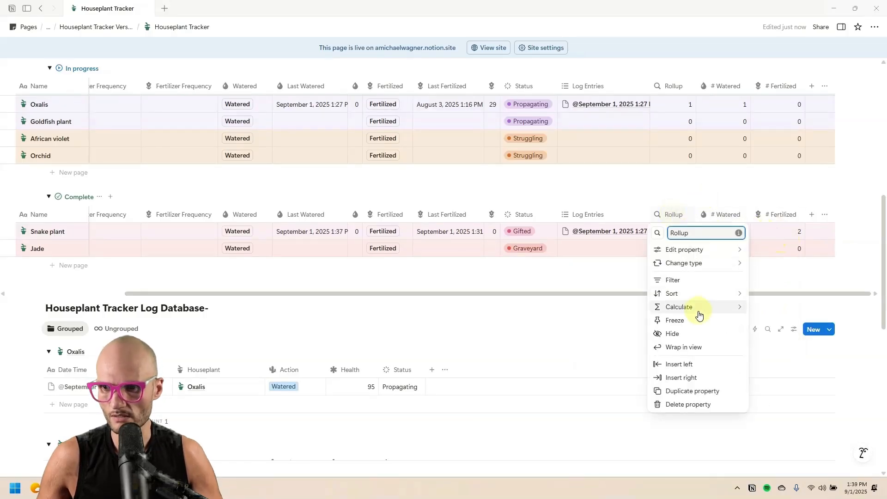
pyautogui.click(458, 255)
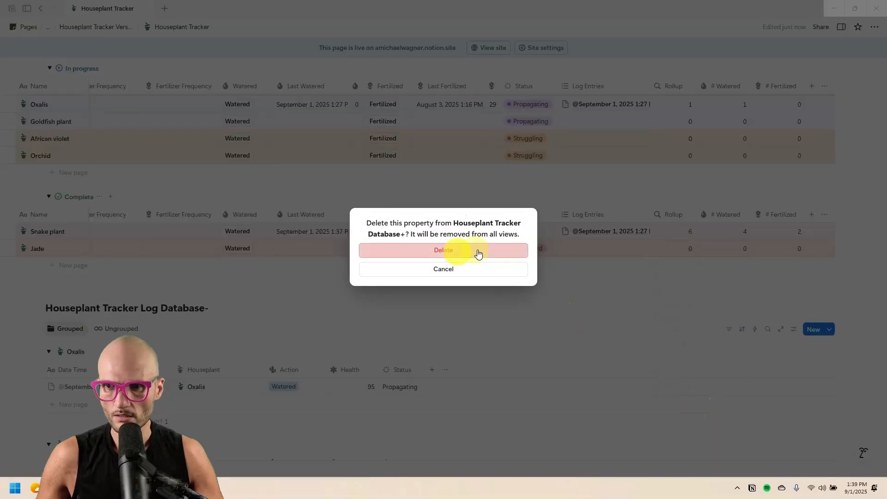
# Rename the "Watered" option of the log database's Action property to "Water"
pyautogui.scroll(-3, 375, 266)
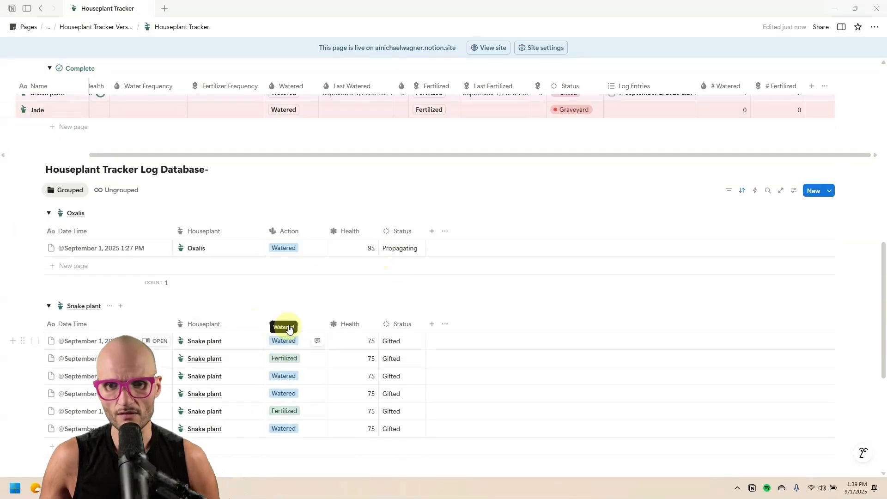
pyautogui.click(287, 324)
pyautogui.click(461, 179)
pyautogui.click(437, 202)
pyautogui.press('BackSpace')
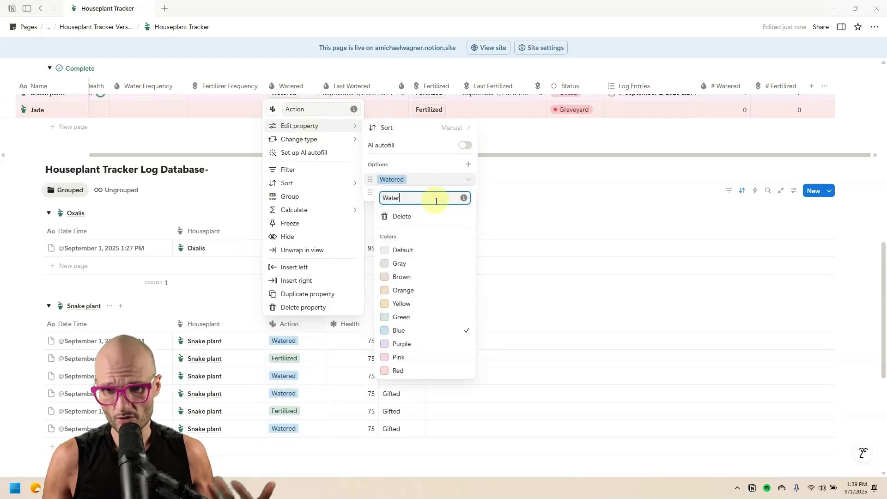
pyautogui.press('Return')
pyautogui.click(634, 195)
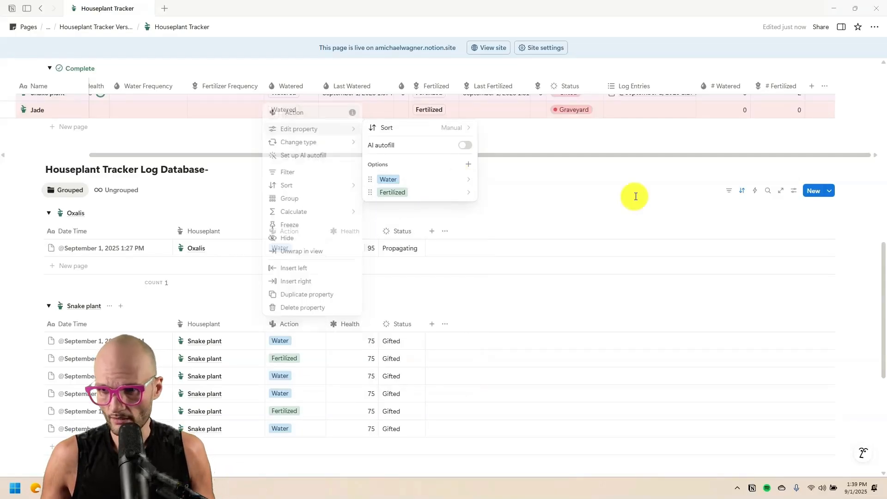
# Check the Snake plant's "# Watered" count and open that property's formula for inspection
pyautogui.scroll(2, 633, 196)
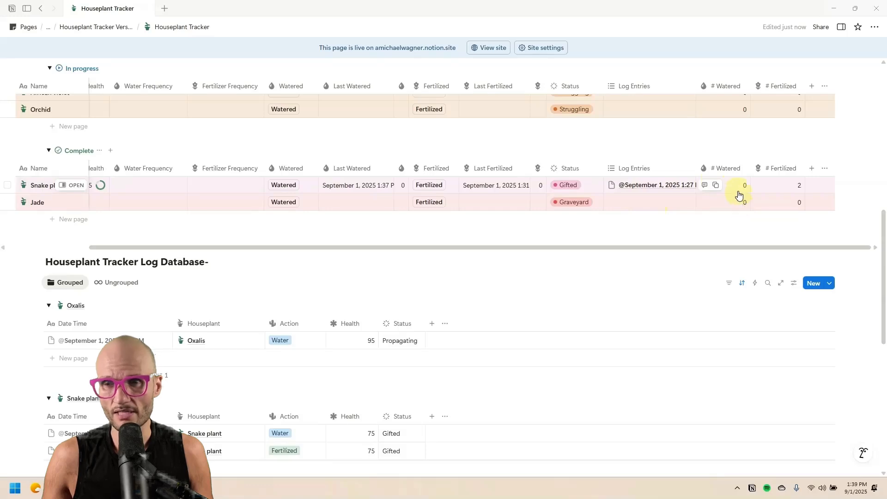
pyautogui.click(732, 171)
pyautogui.moveTo(732, 203)
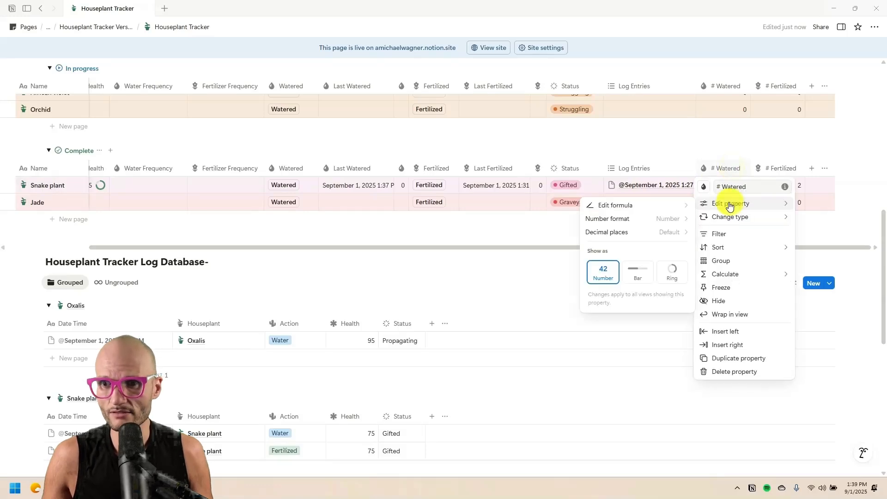
pyautogui.click(600, 205)
pyautogui.click(276, 272)
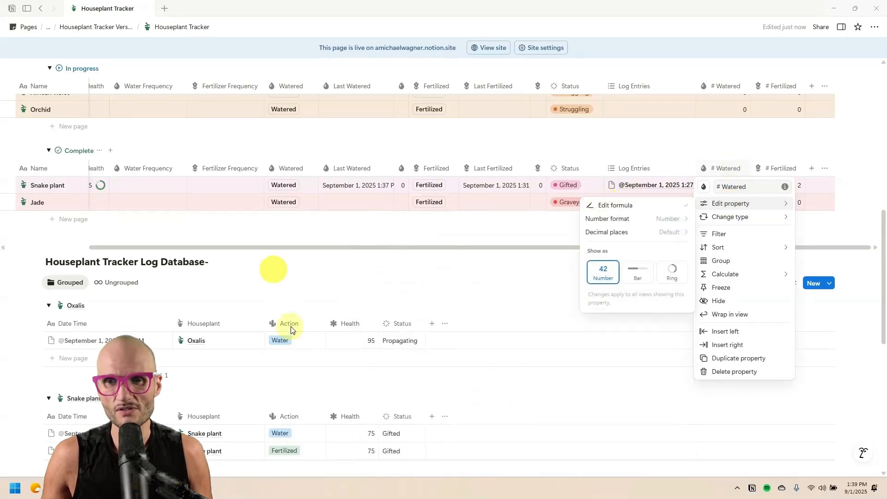
# Restore the Action option's name to "Watered" in the log database and recheck the houseplants' "# Watered" counts
pyautogui.click(291, 326)
pyautogui.click(290, 326)
pyautogui.moveTo(344, 125)
pyautogui.click(416, 179)
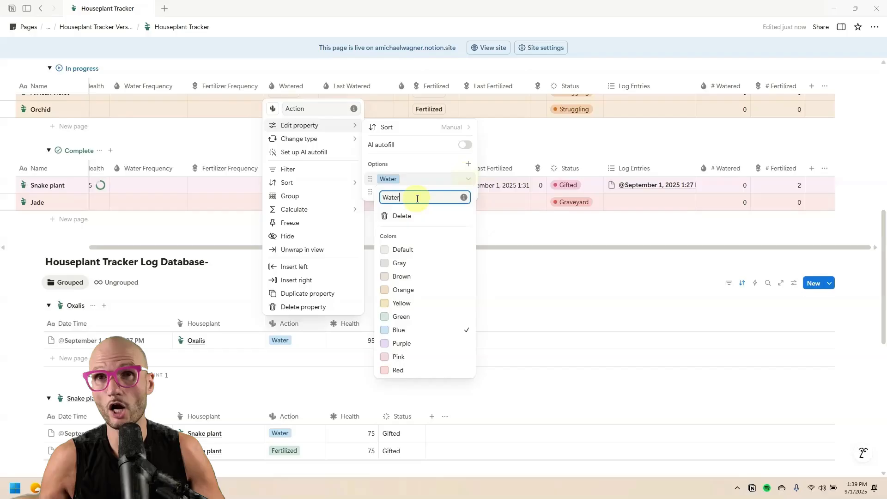
pyautogui.write('ed')
pyautogui.press('Return')
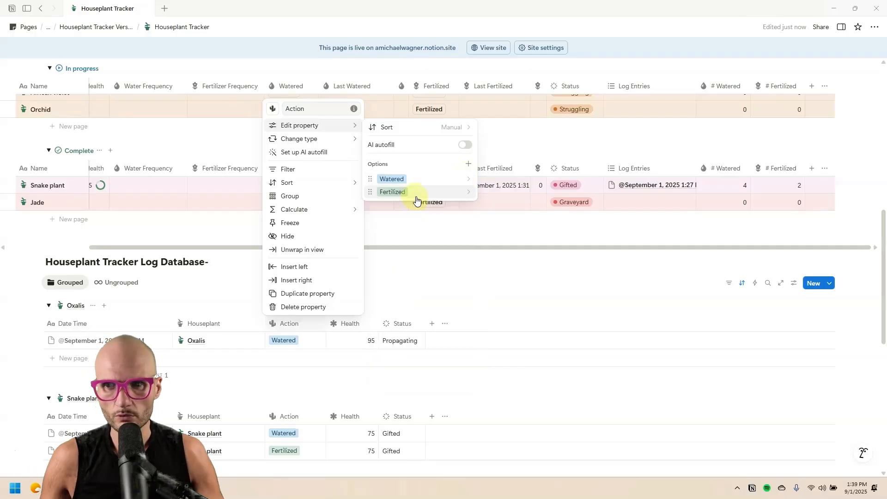
pyautogui.click(565, 252)
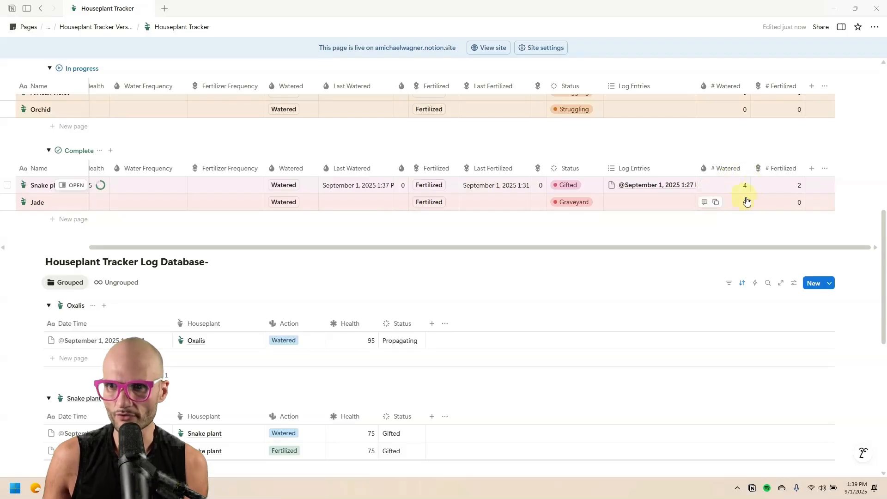
pyautogui.scroll(1, 727, 189)
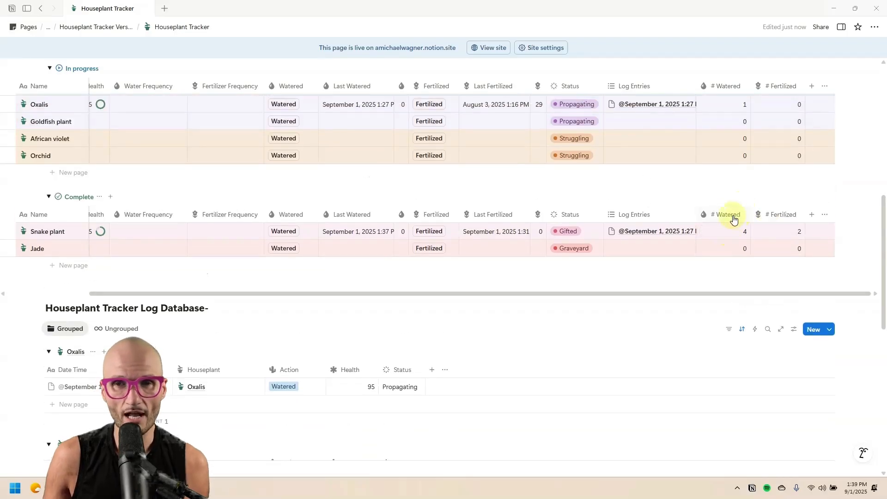